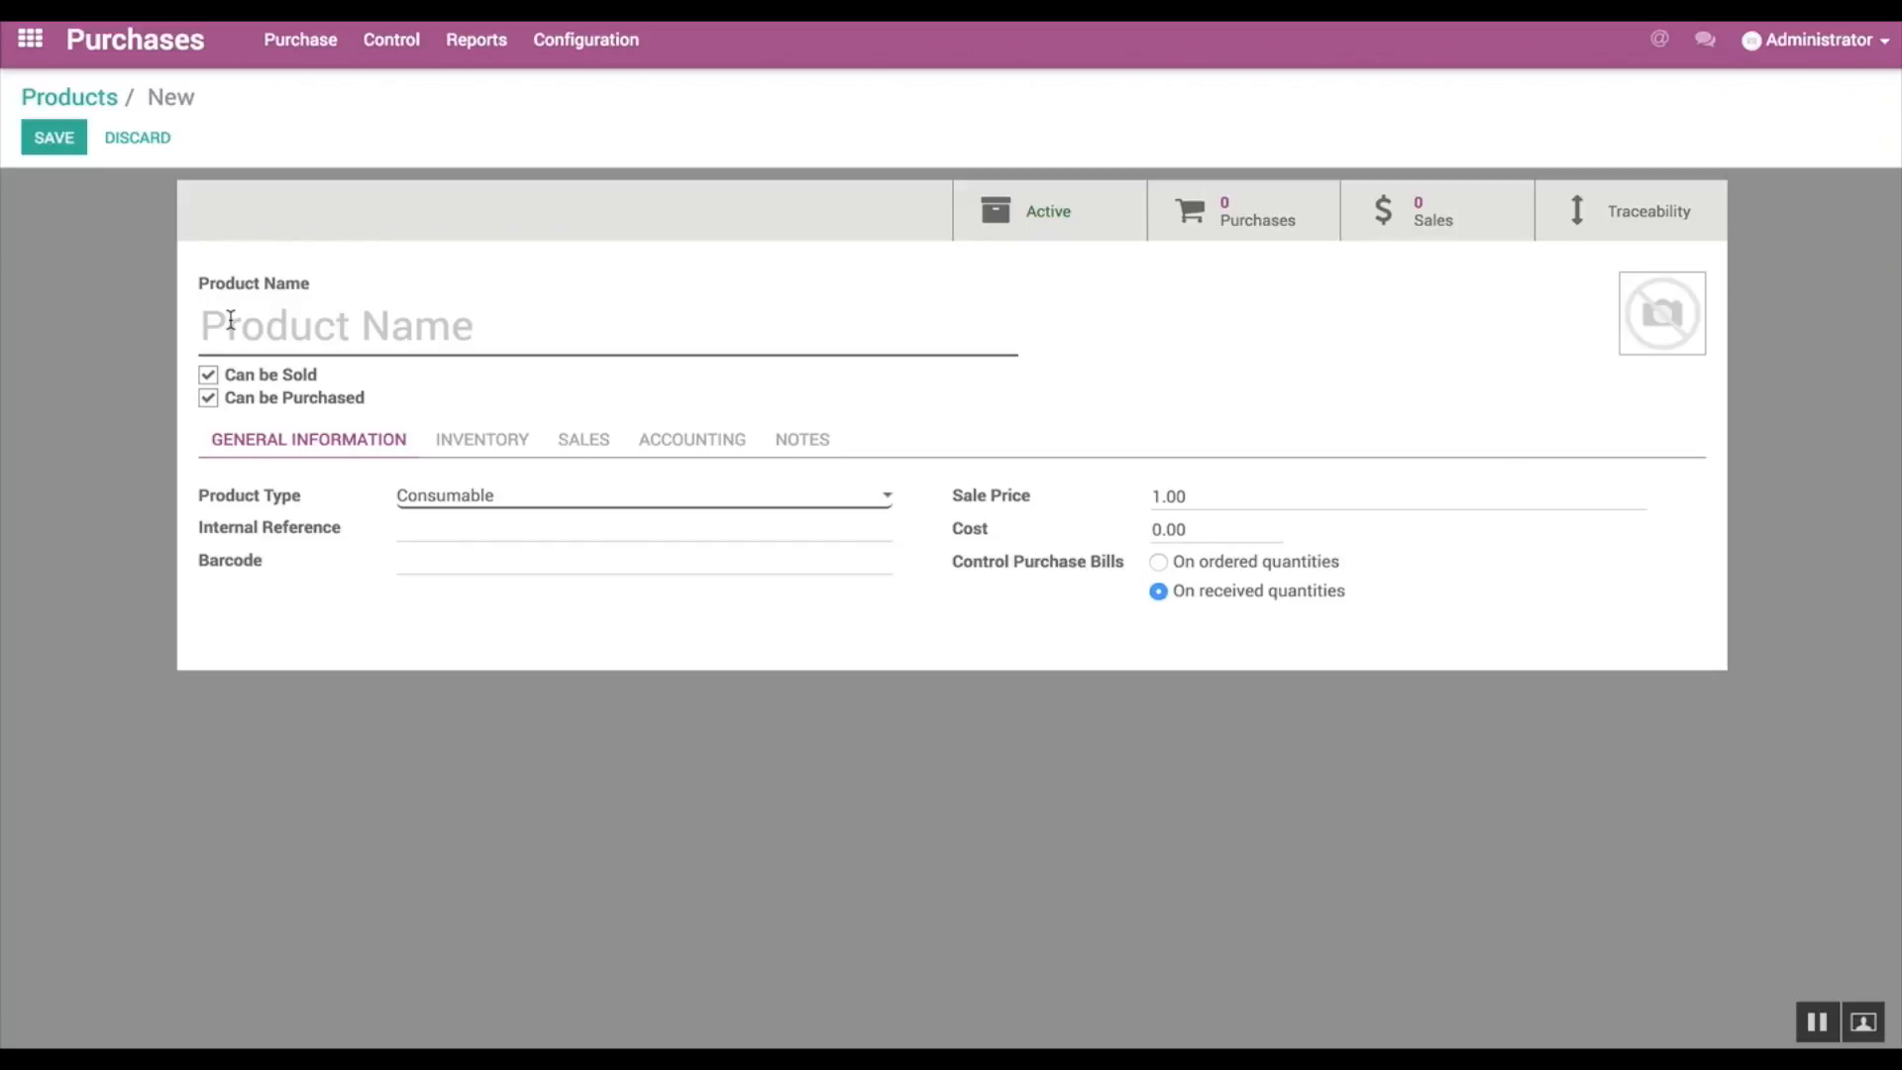
# Step: Name the new product Keyboard and set its product type to Stockable Product
pyautogui.write('Keyboard')
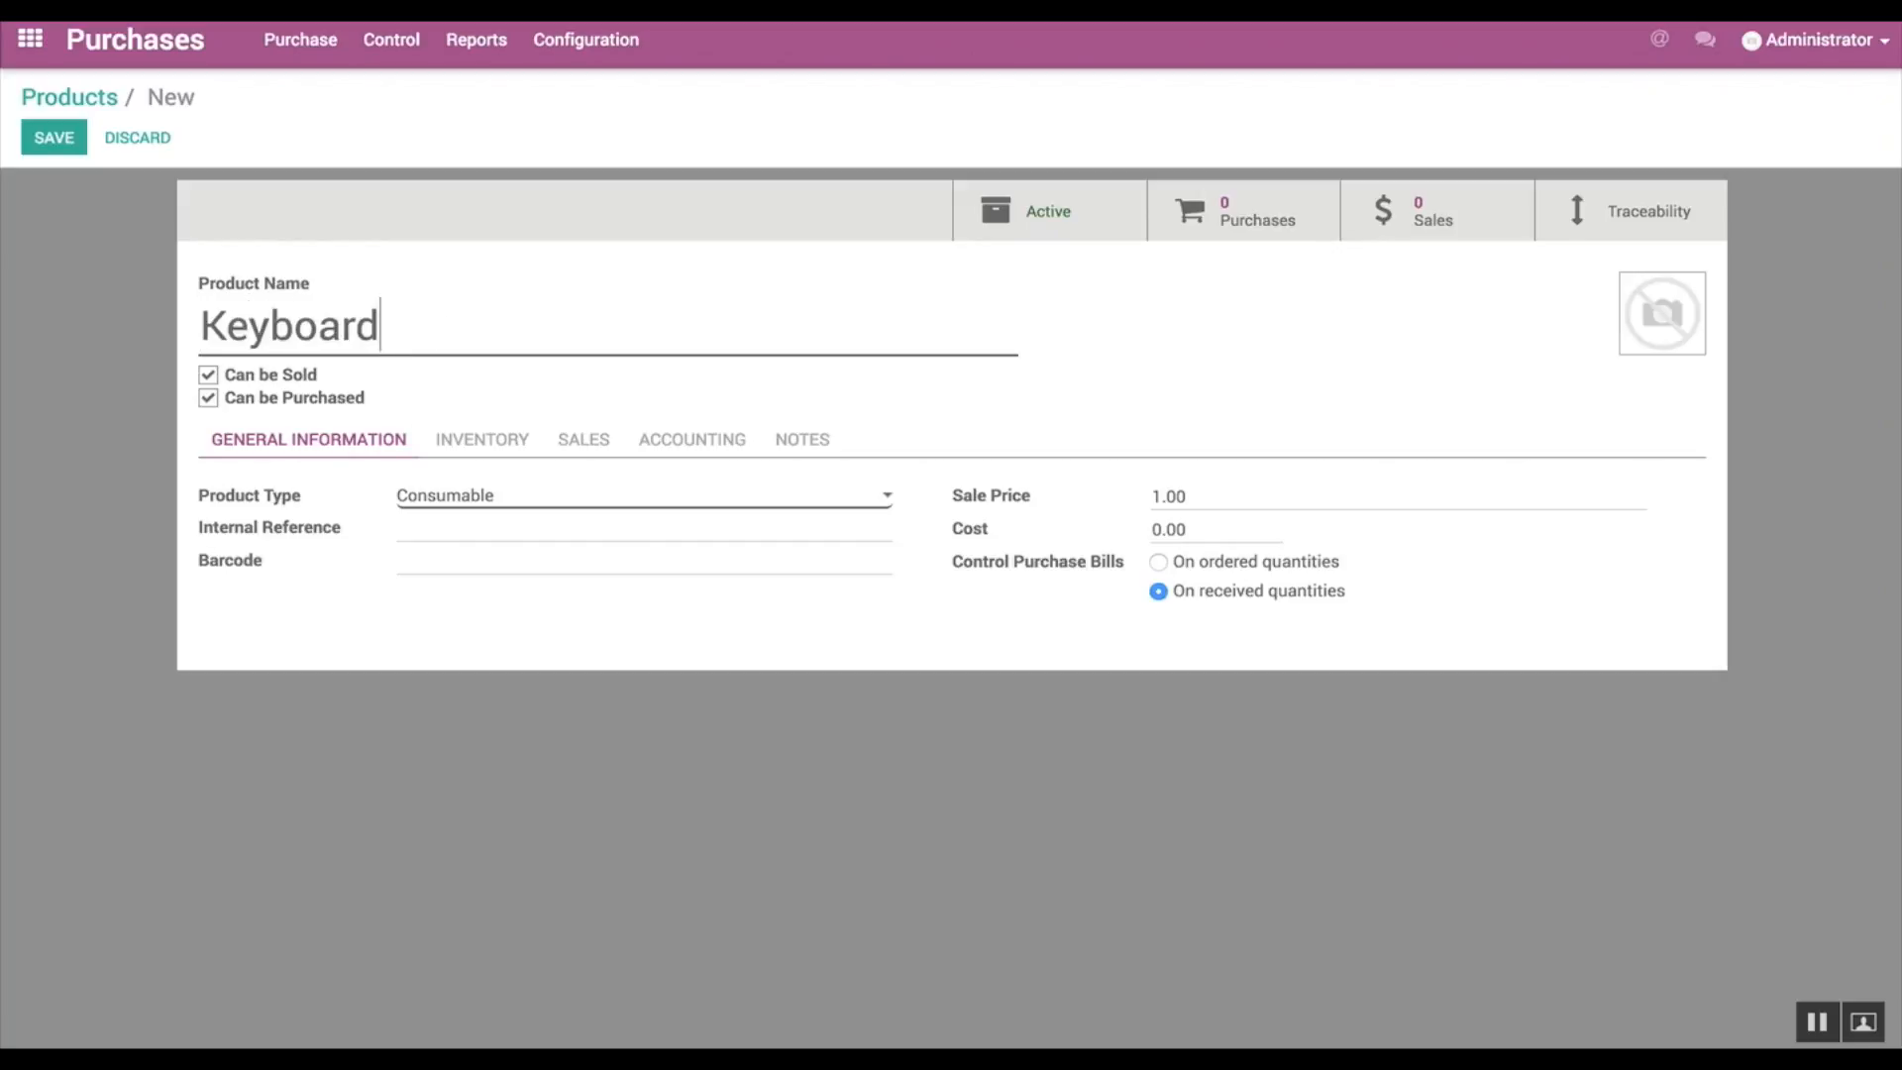
pyautogui.click(208, 397)
pyautogui.click(426, 503)
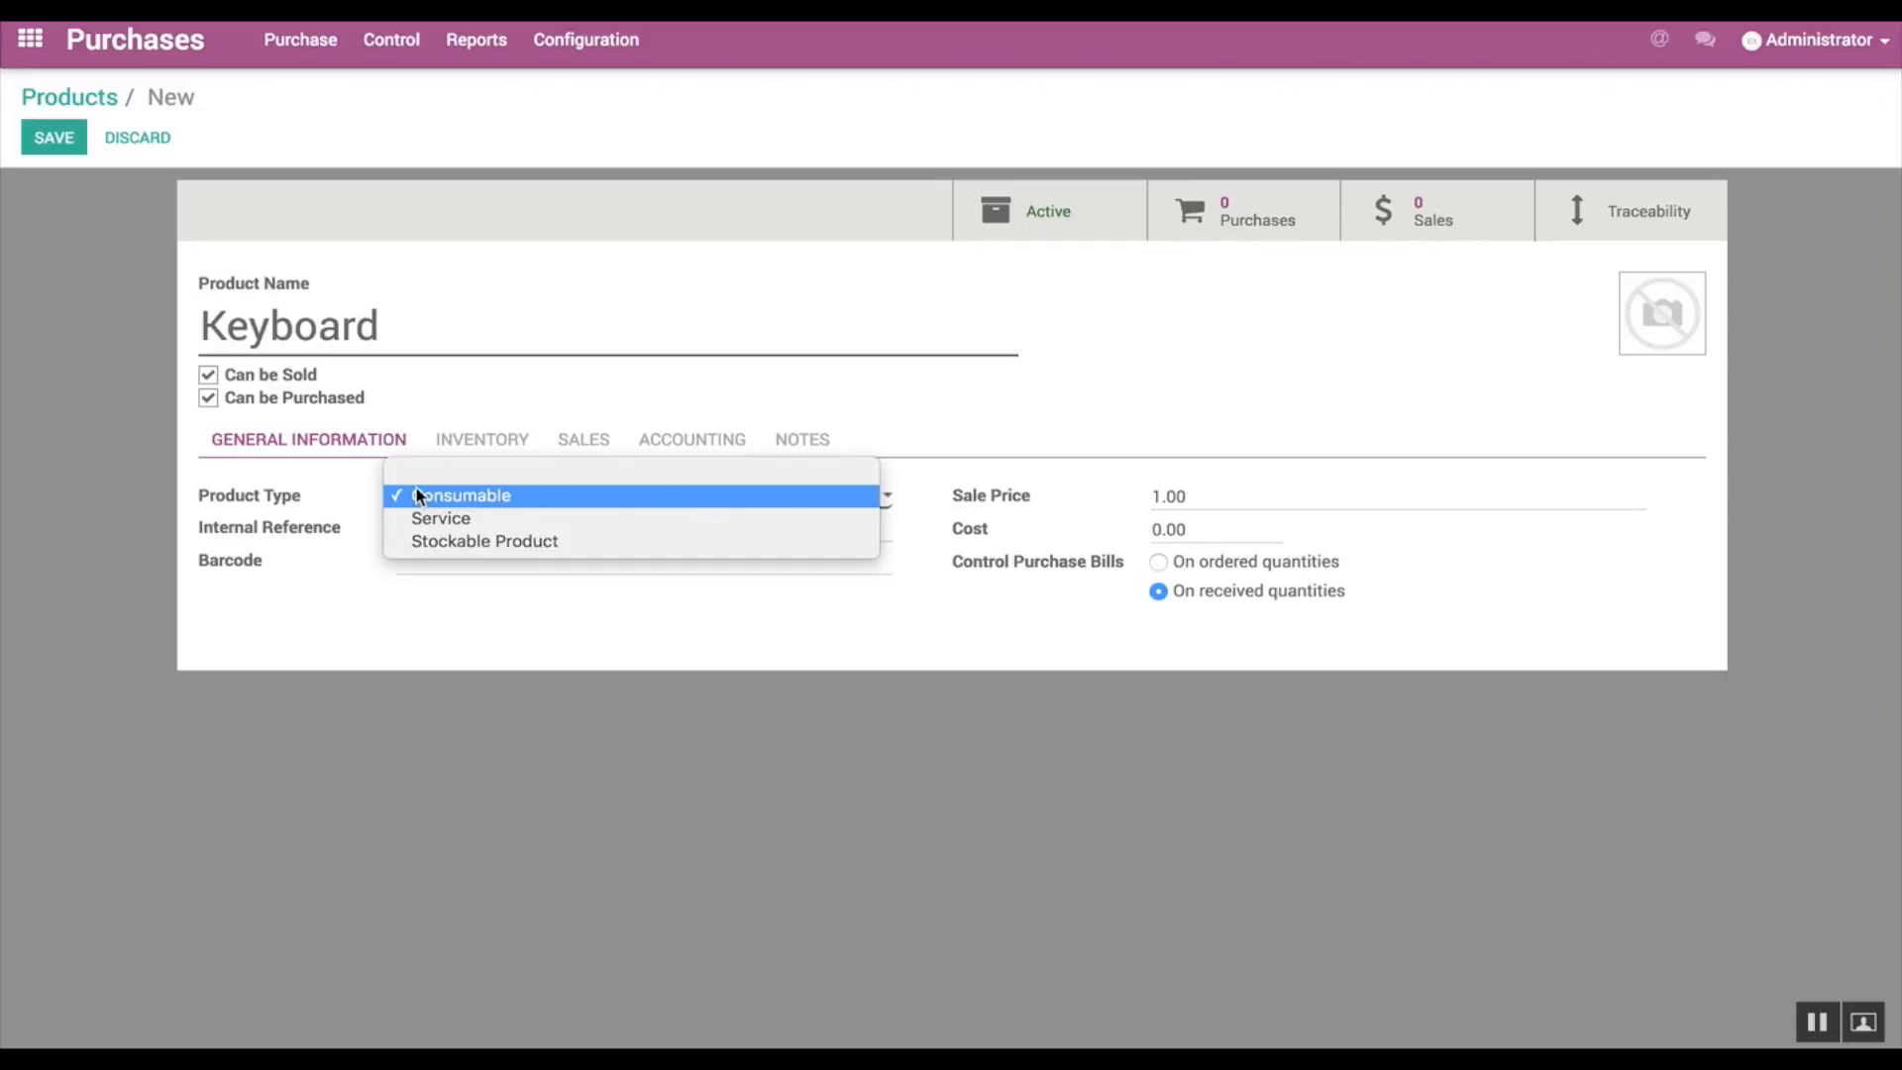
pyautogui.click(477, 541)
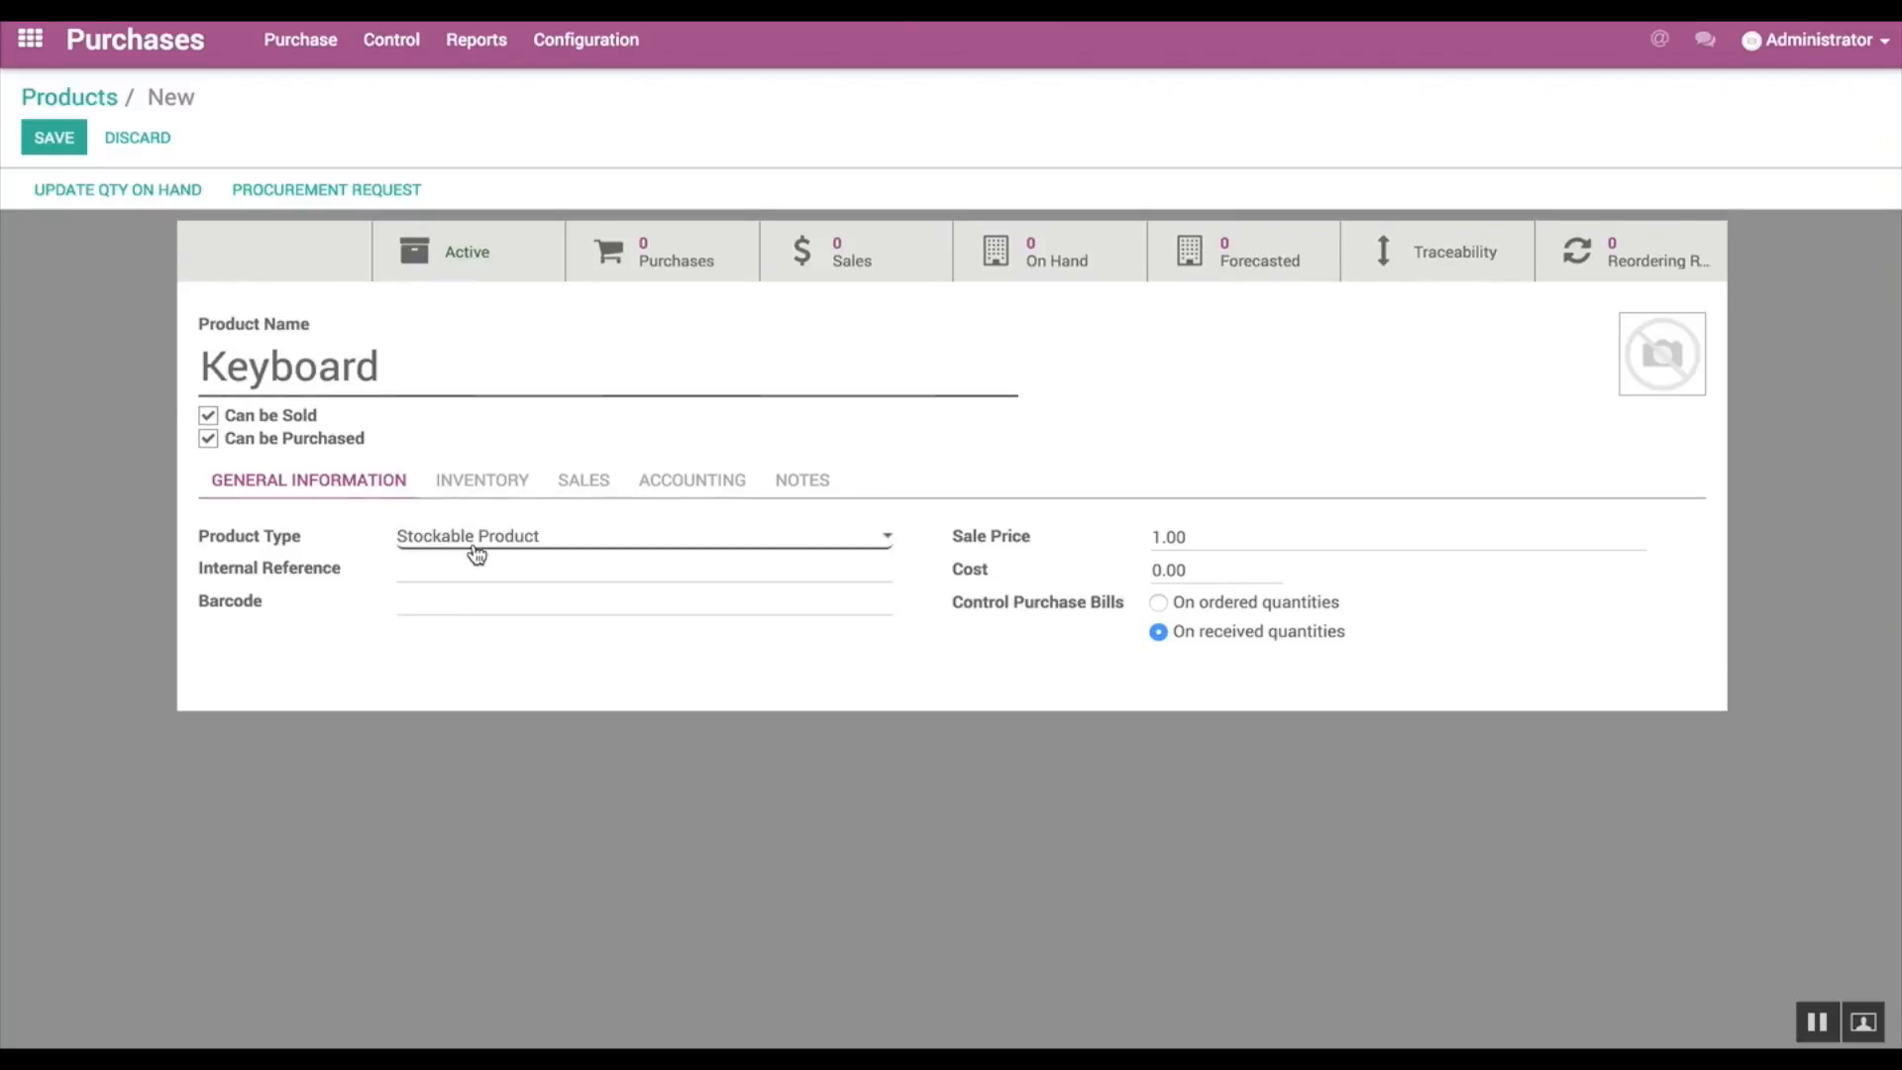
# Step: Set the Keyboard's sale price to 60 and its cost to 50
pyautogui.click(1163, 537)
pyautogui.press('BackSpace')
pyautogui.write('60')
pyautogui.click(1161, 570)
pyautogui.press('BackSpace')
pyautogui.write('50')
# Step: Add a vendor line to the Keyboard and start creating a new company vendor named Asustek
pyautogui.click(485, 482)
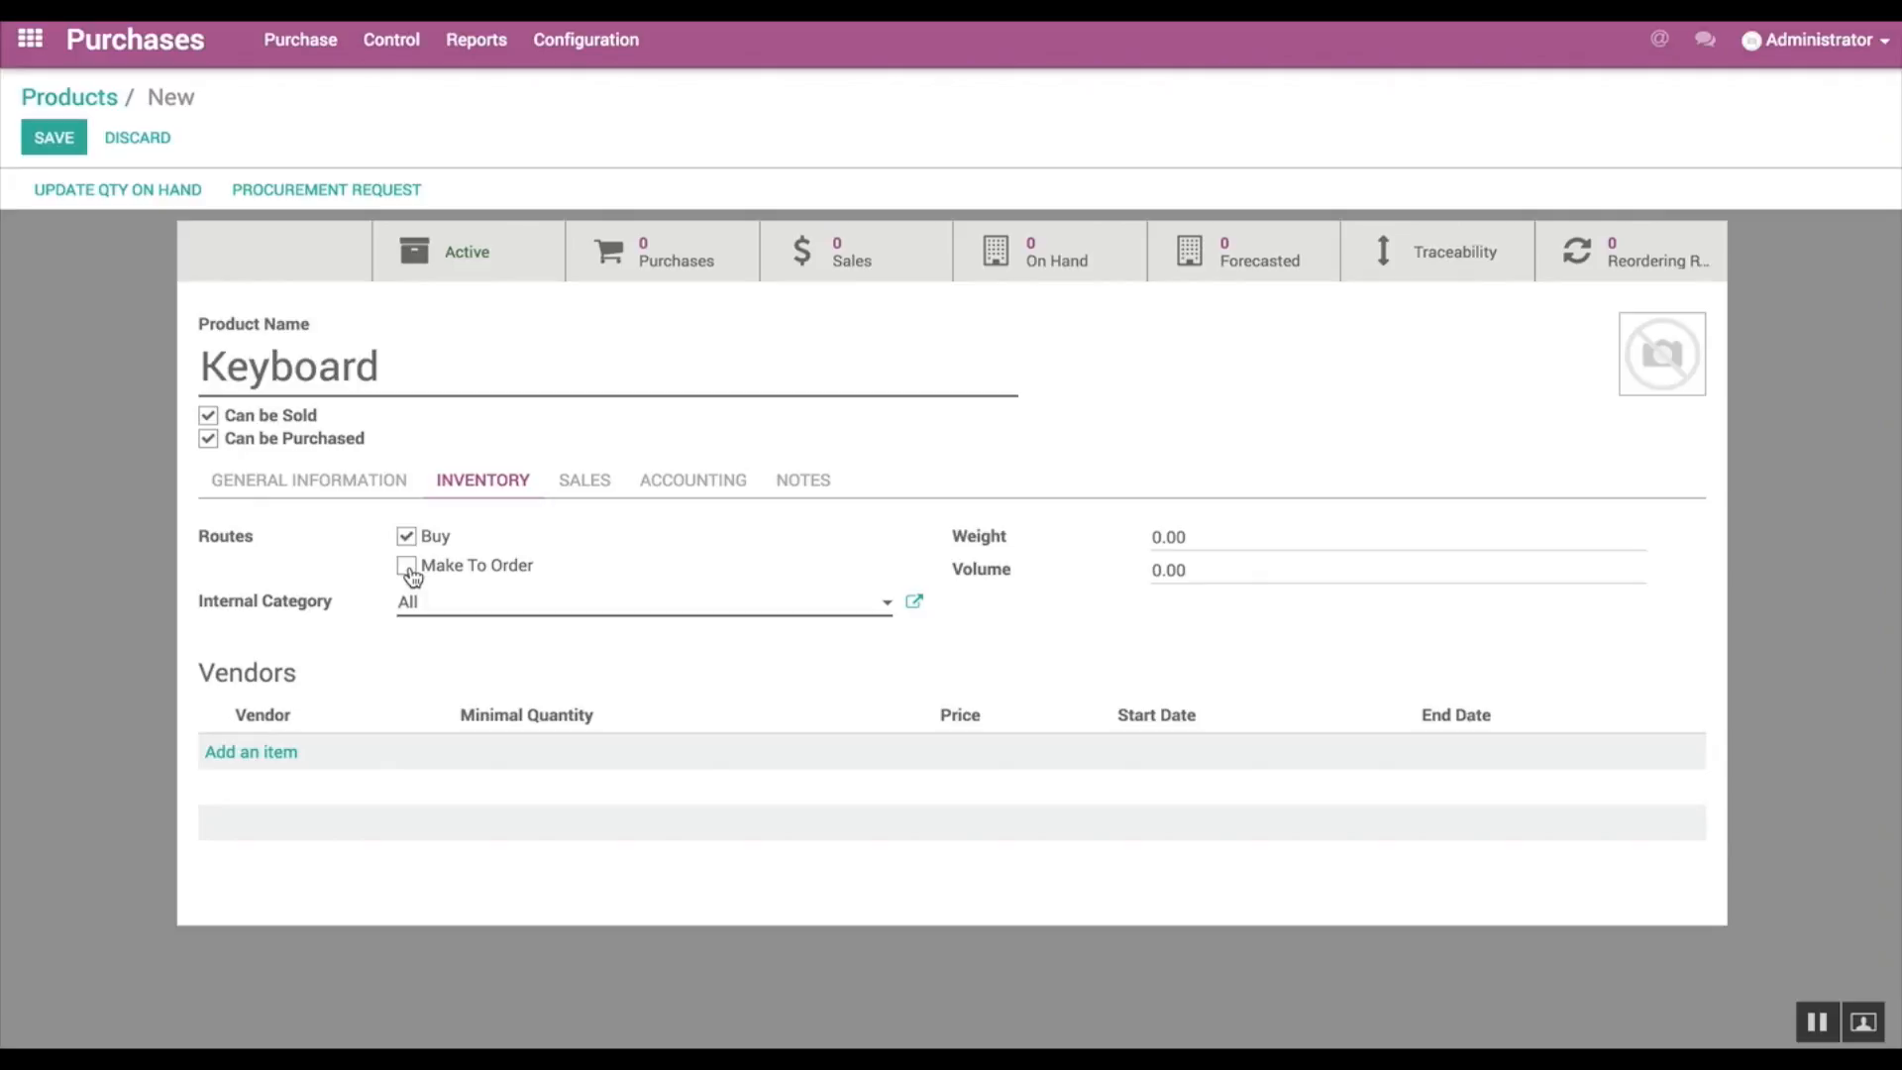
pyautogui.click(260, 759)
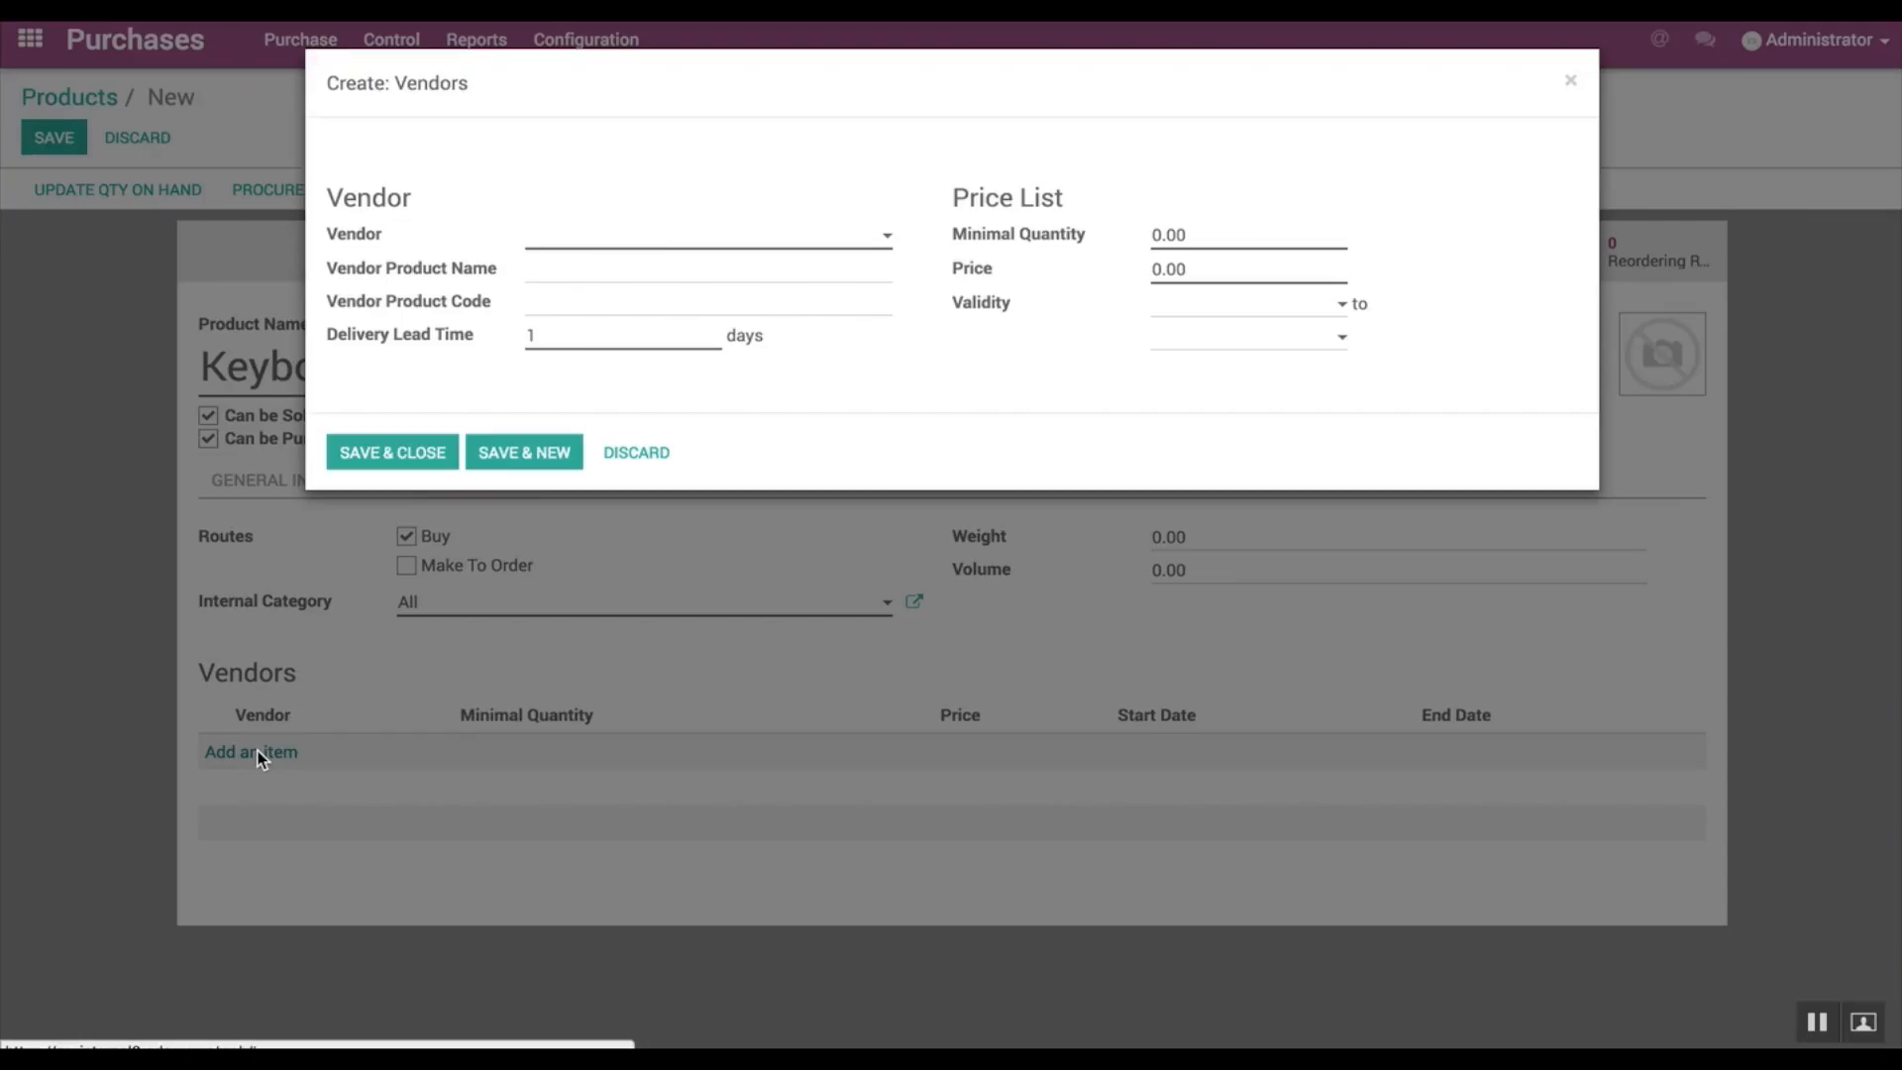
pyautogui.click(540, 248)
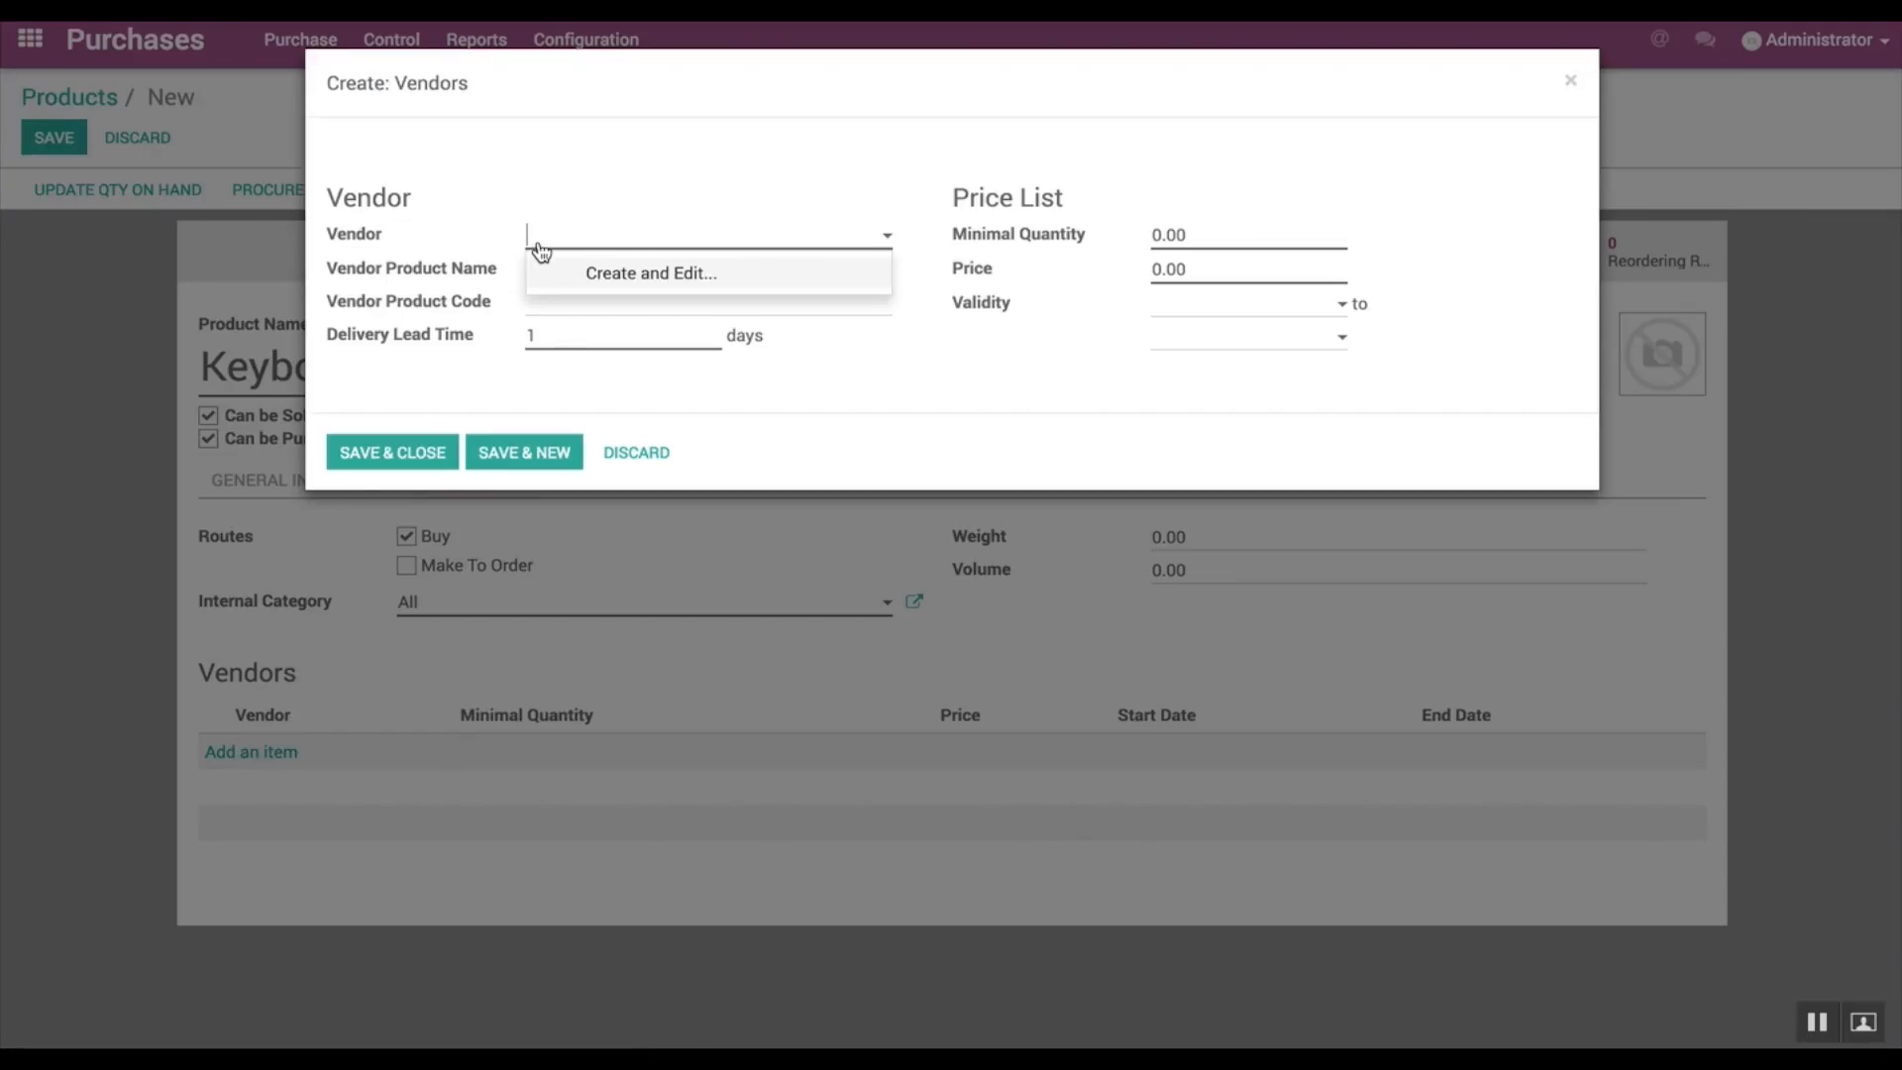
pyautogui.click(667, 285)
pyautogui.click(466, 225)
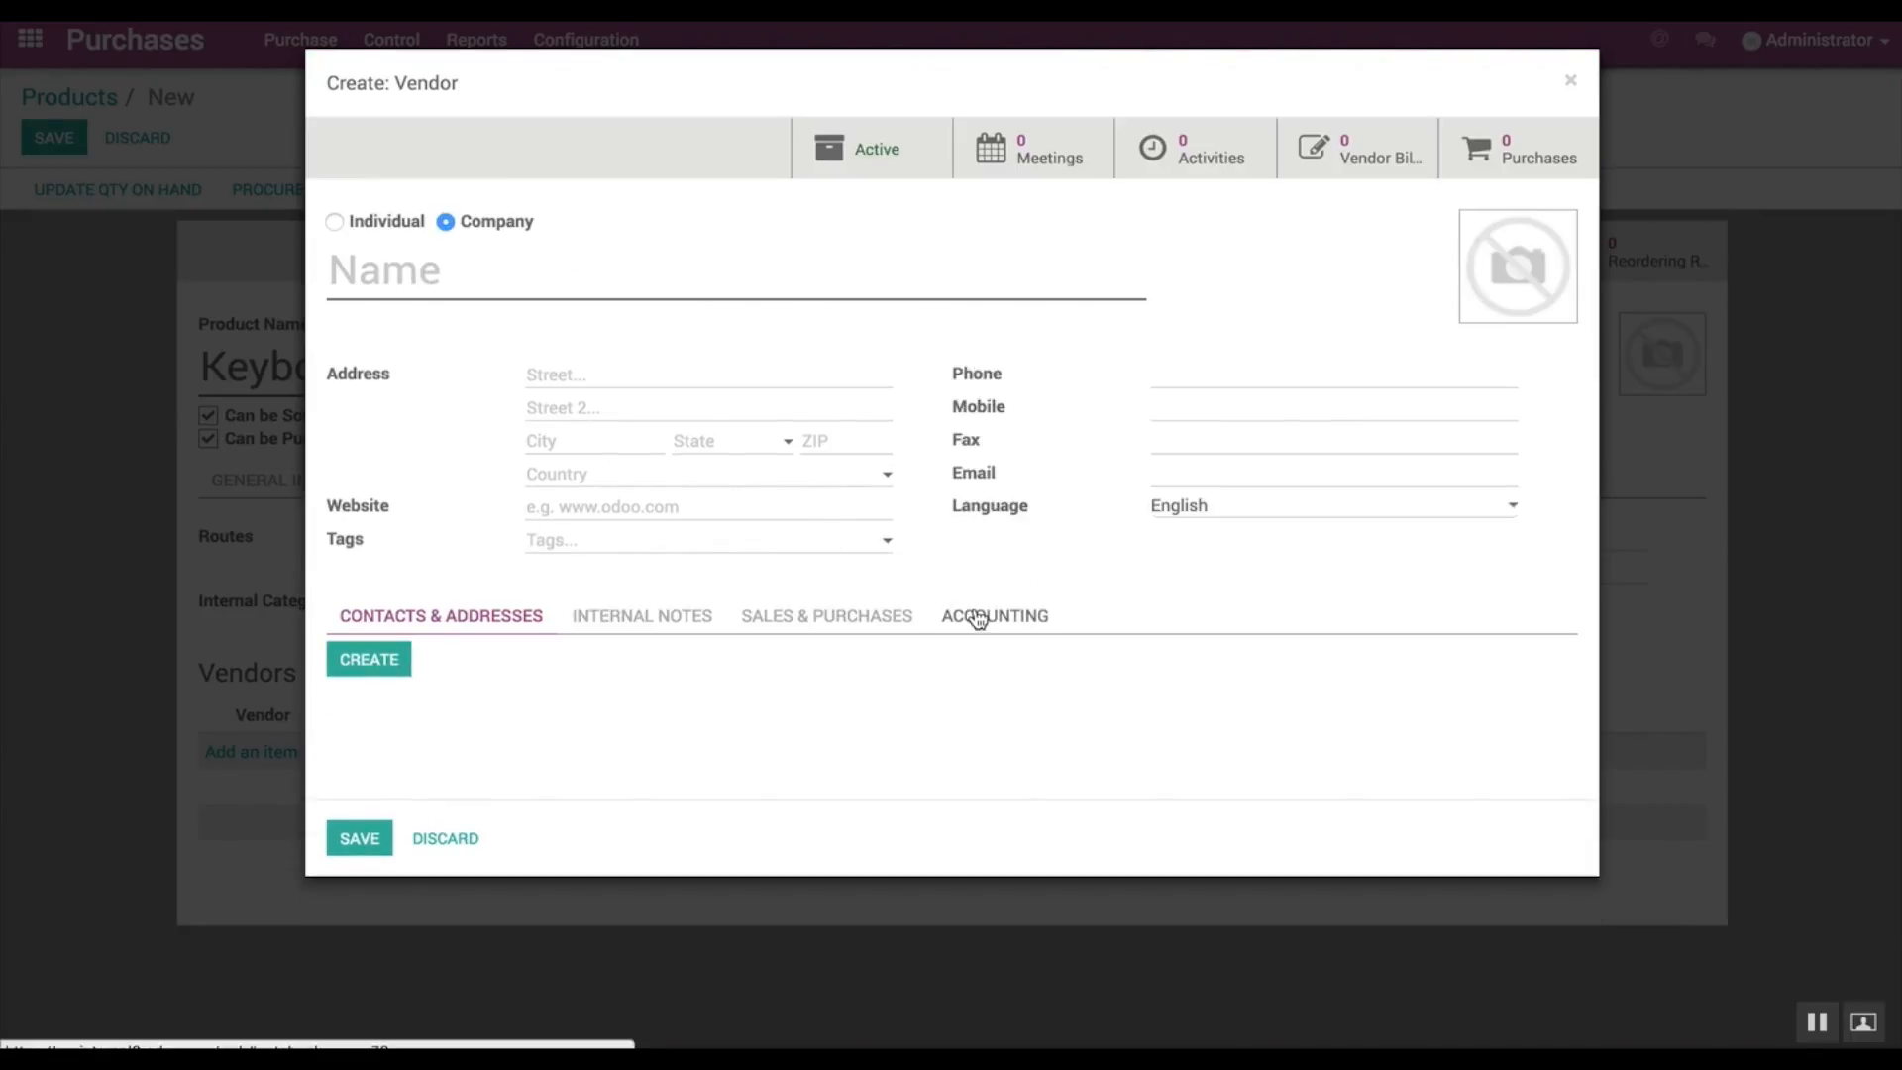
pyautogui.click(870, 618)
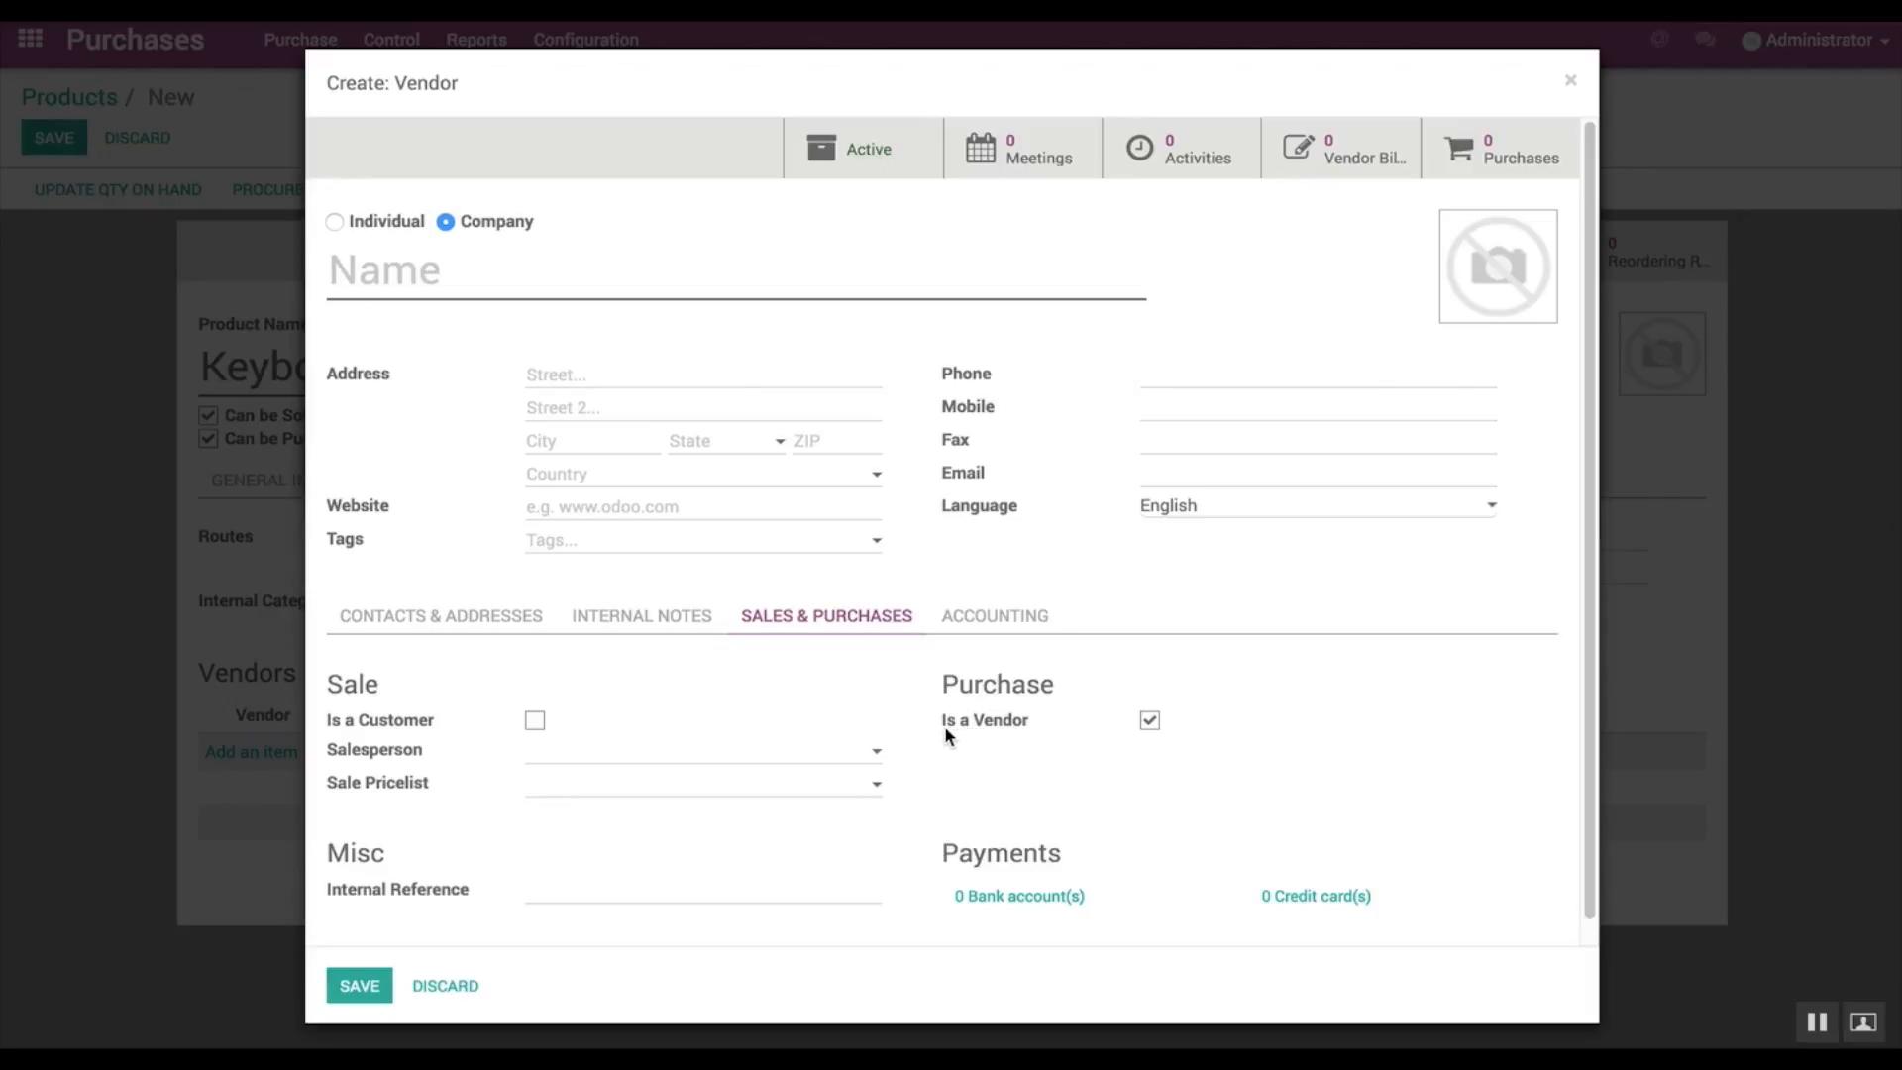
pyautogui.moveTo(998, 734)
pyautogui.click(374, 260)
pyautogui.write('Asustek')
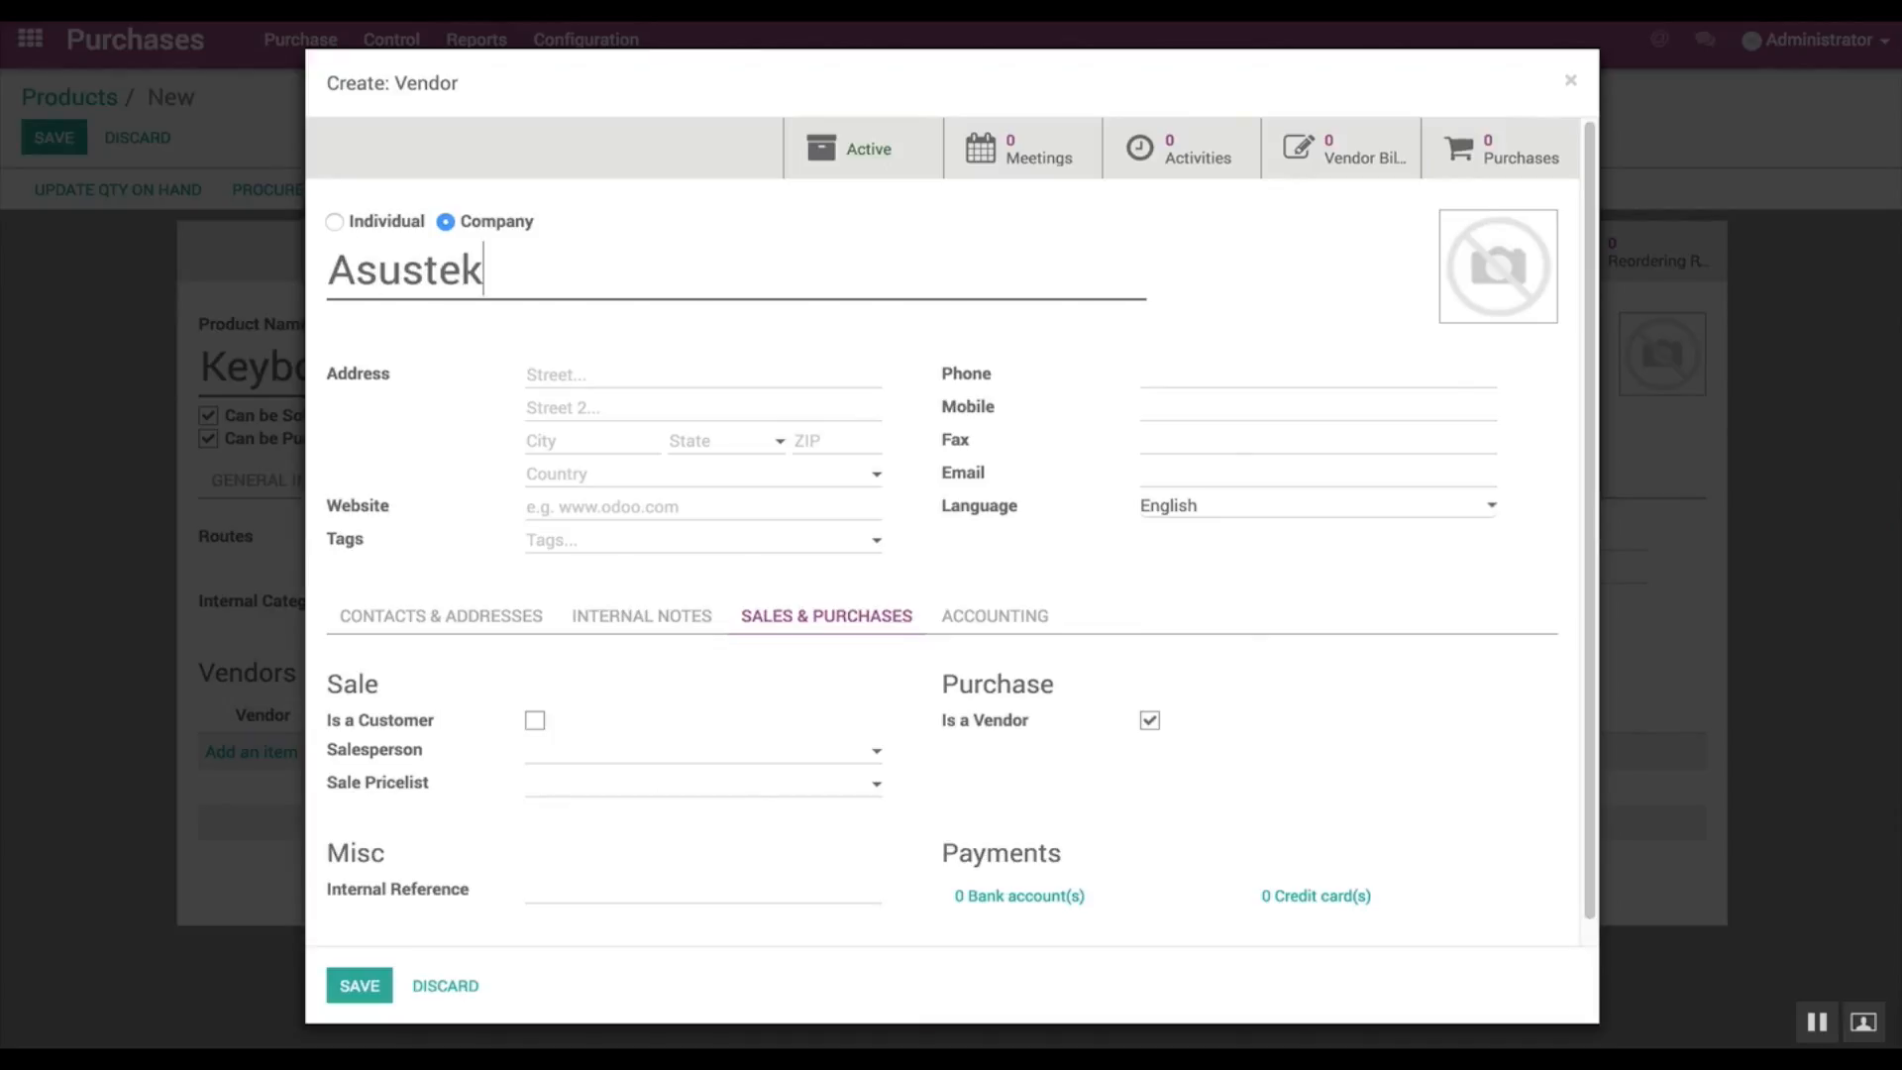
# Step: Fill in the vendor's street, city, state and ZIP code, and save the vendor record
pyautogui.click(527, 373)
pyautogui.click(536, 406)
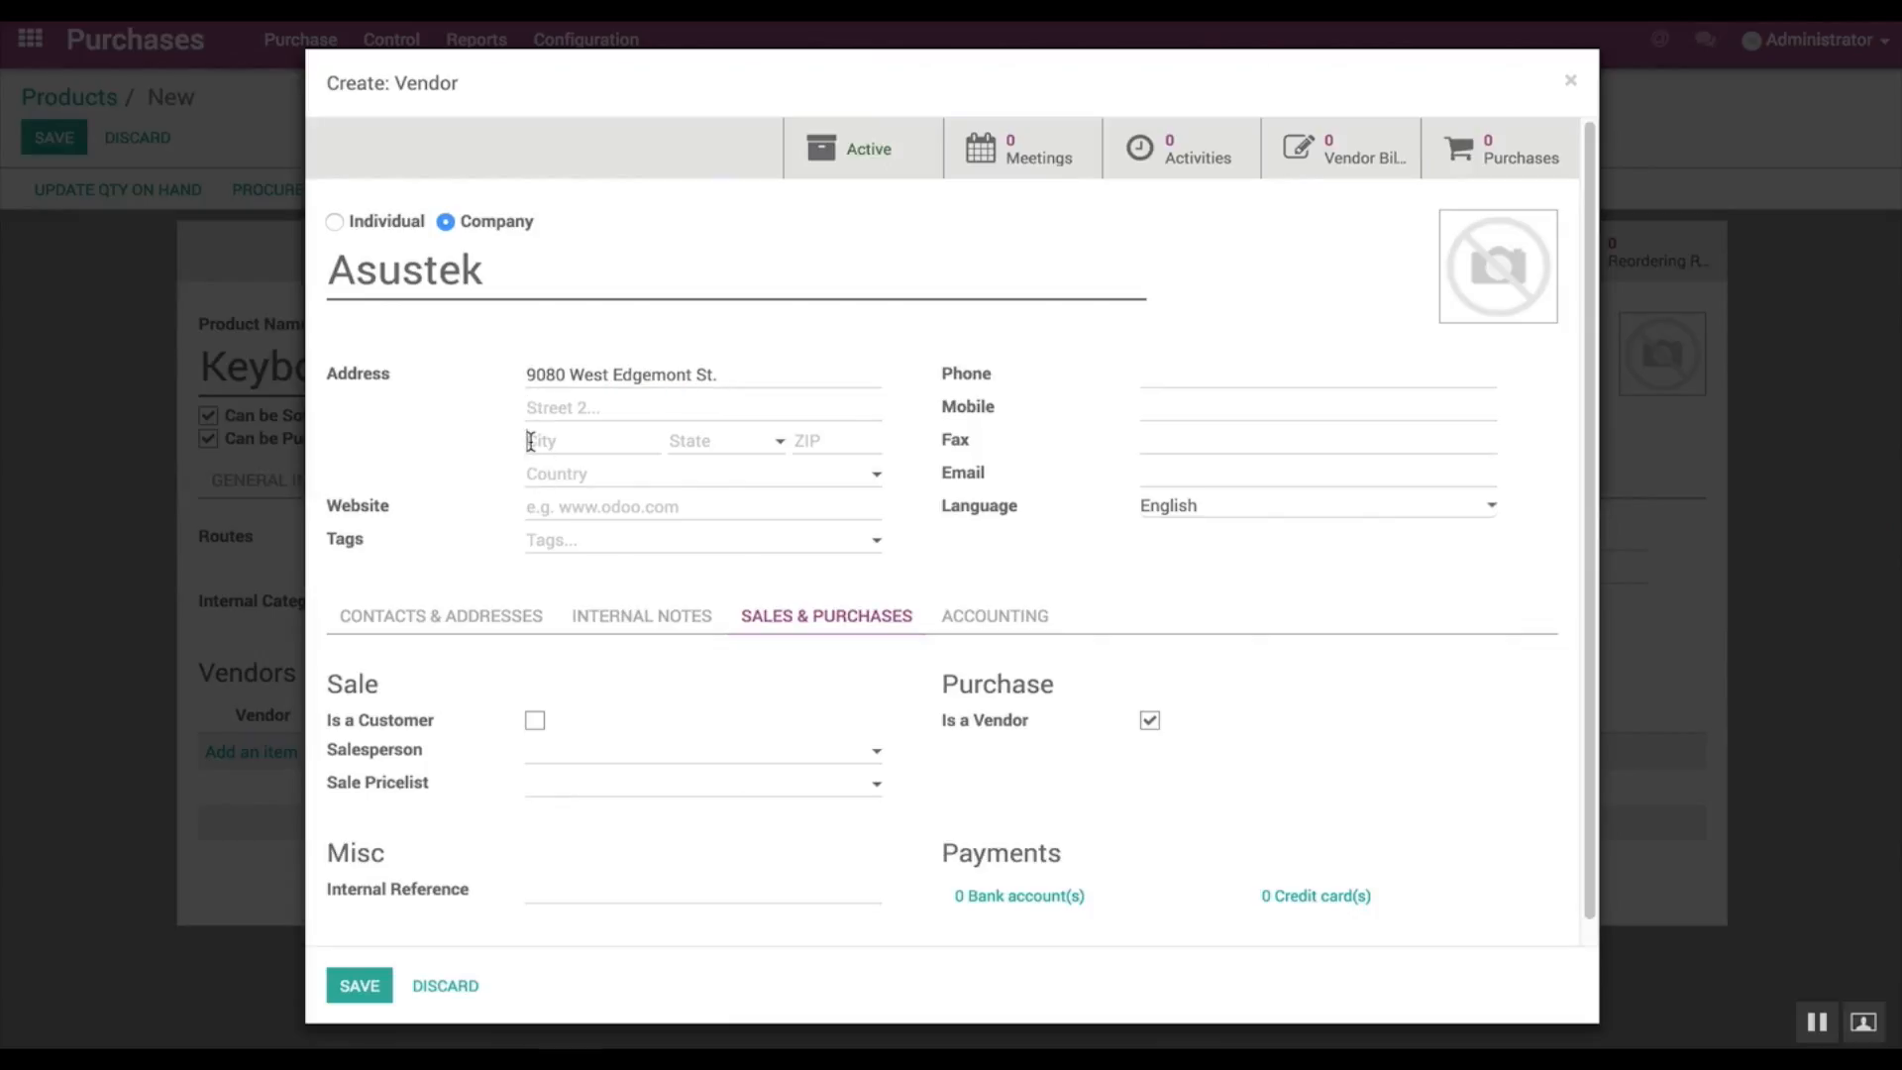
pyautogui.click(531, 440)
pyautogui.write('Altamonte Springs')
pyautogui.click(709, 441)
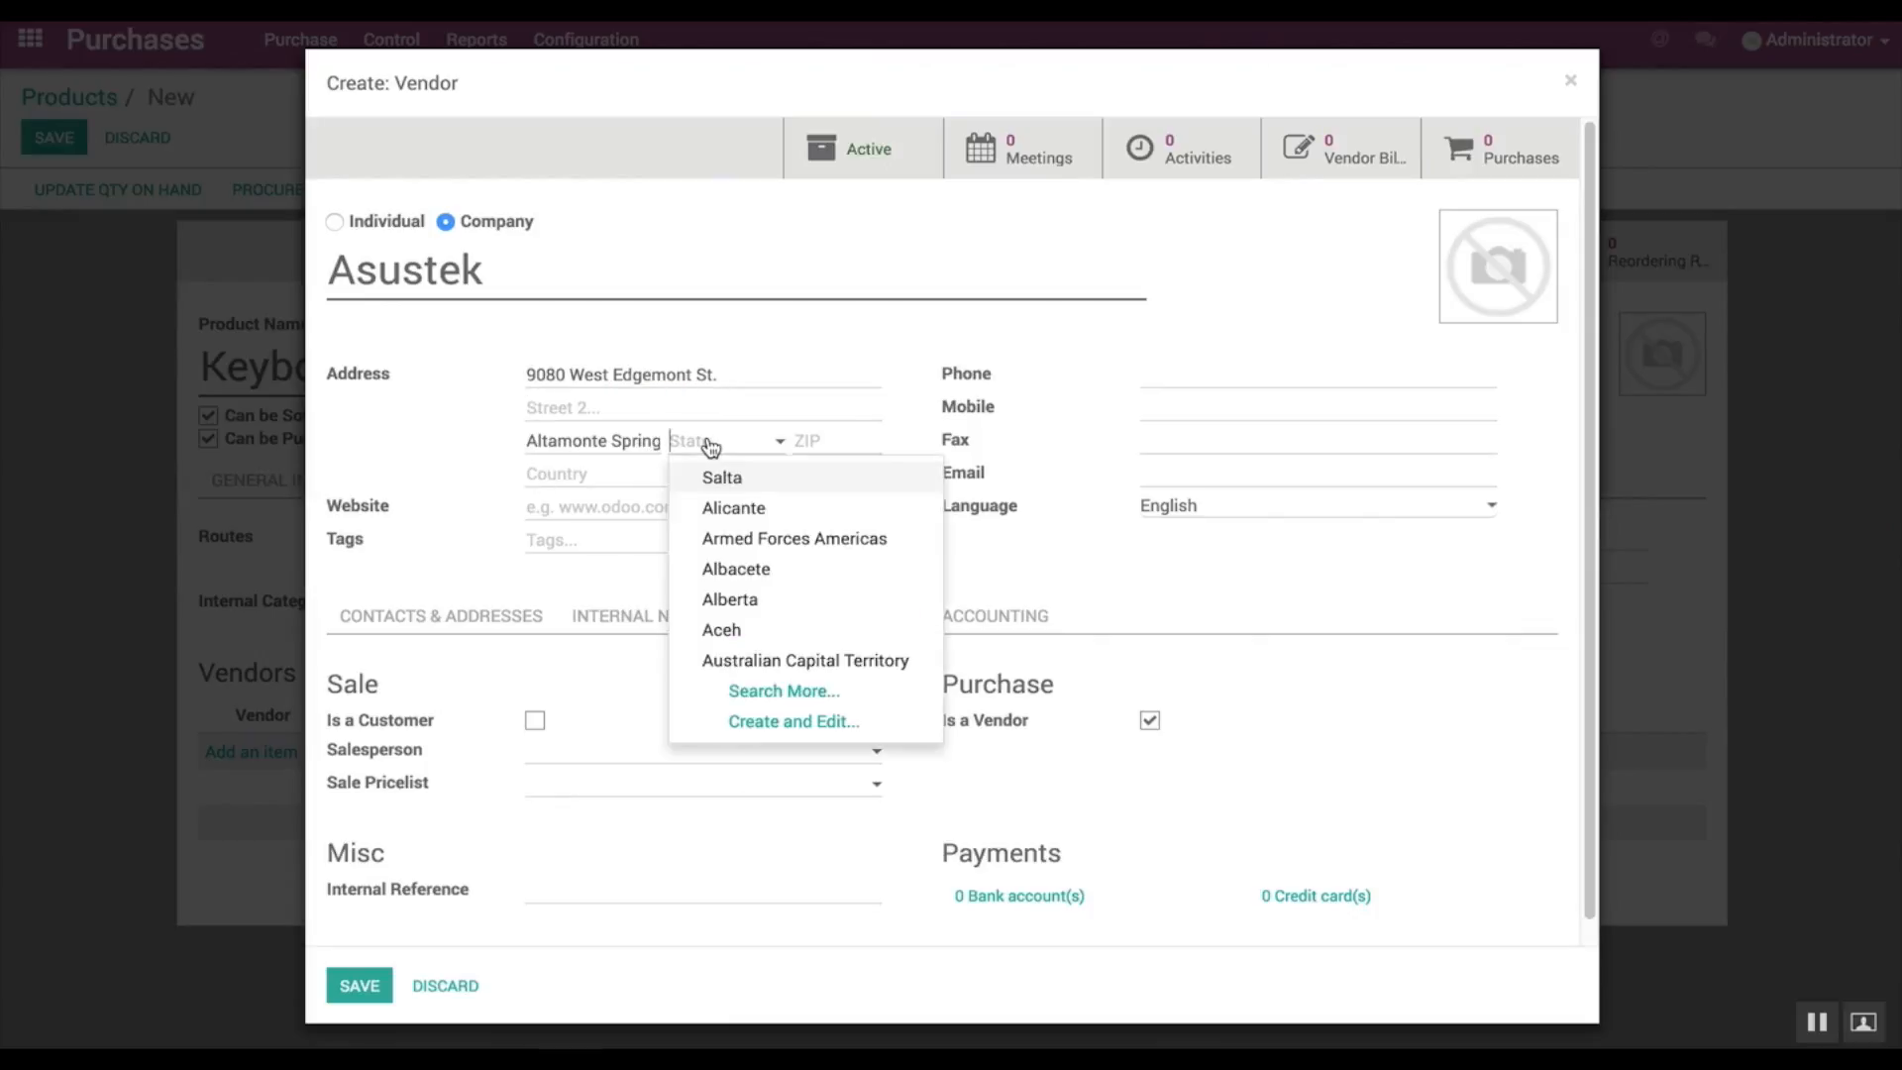
pyautogui.write('flori')
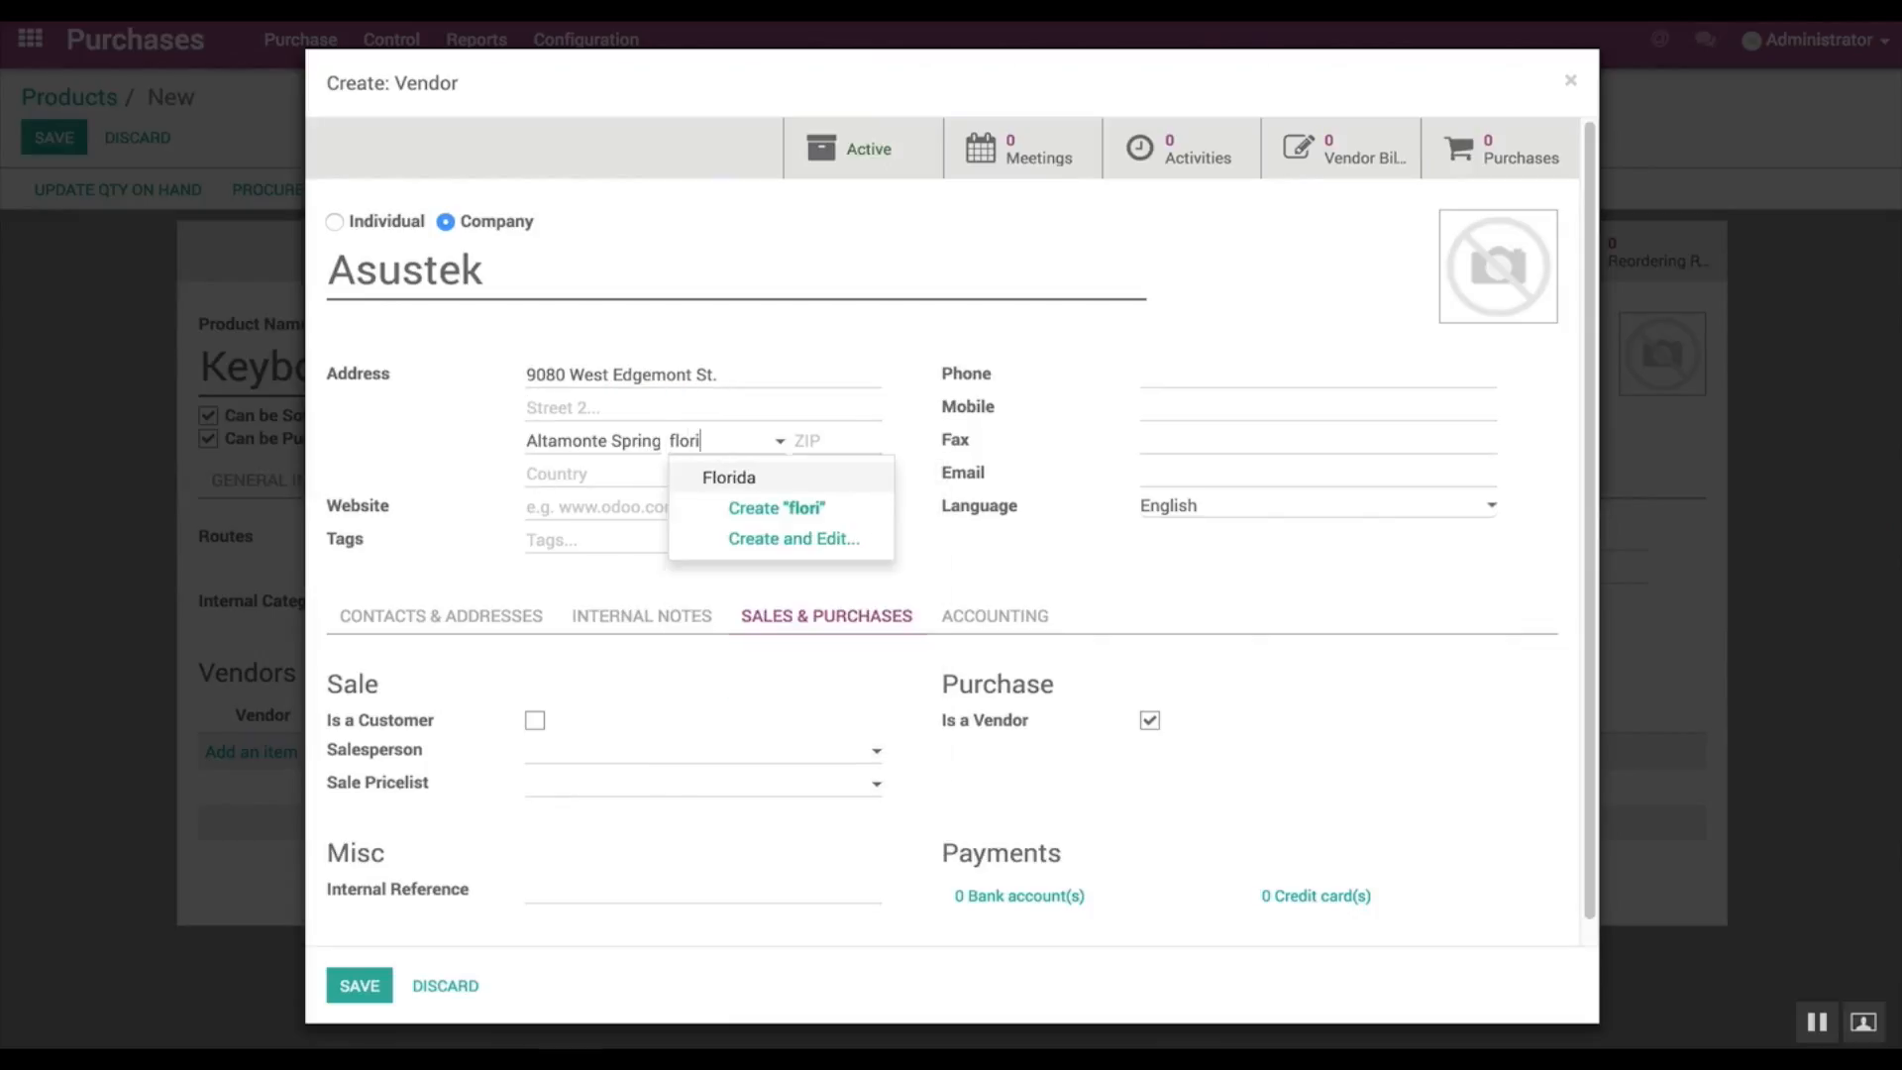
pyautogui.click(716, 476)
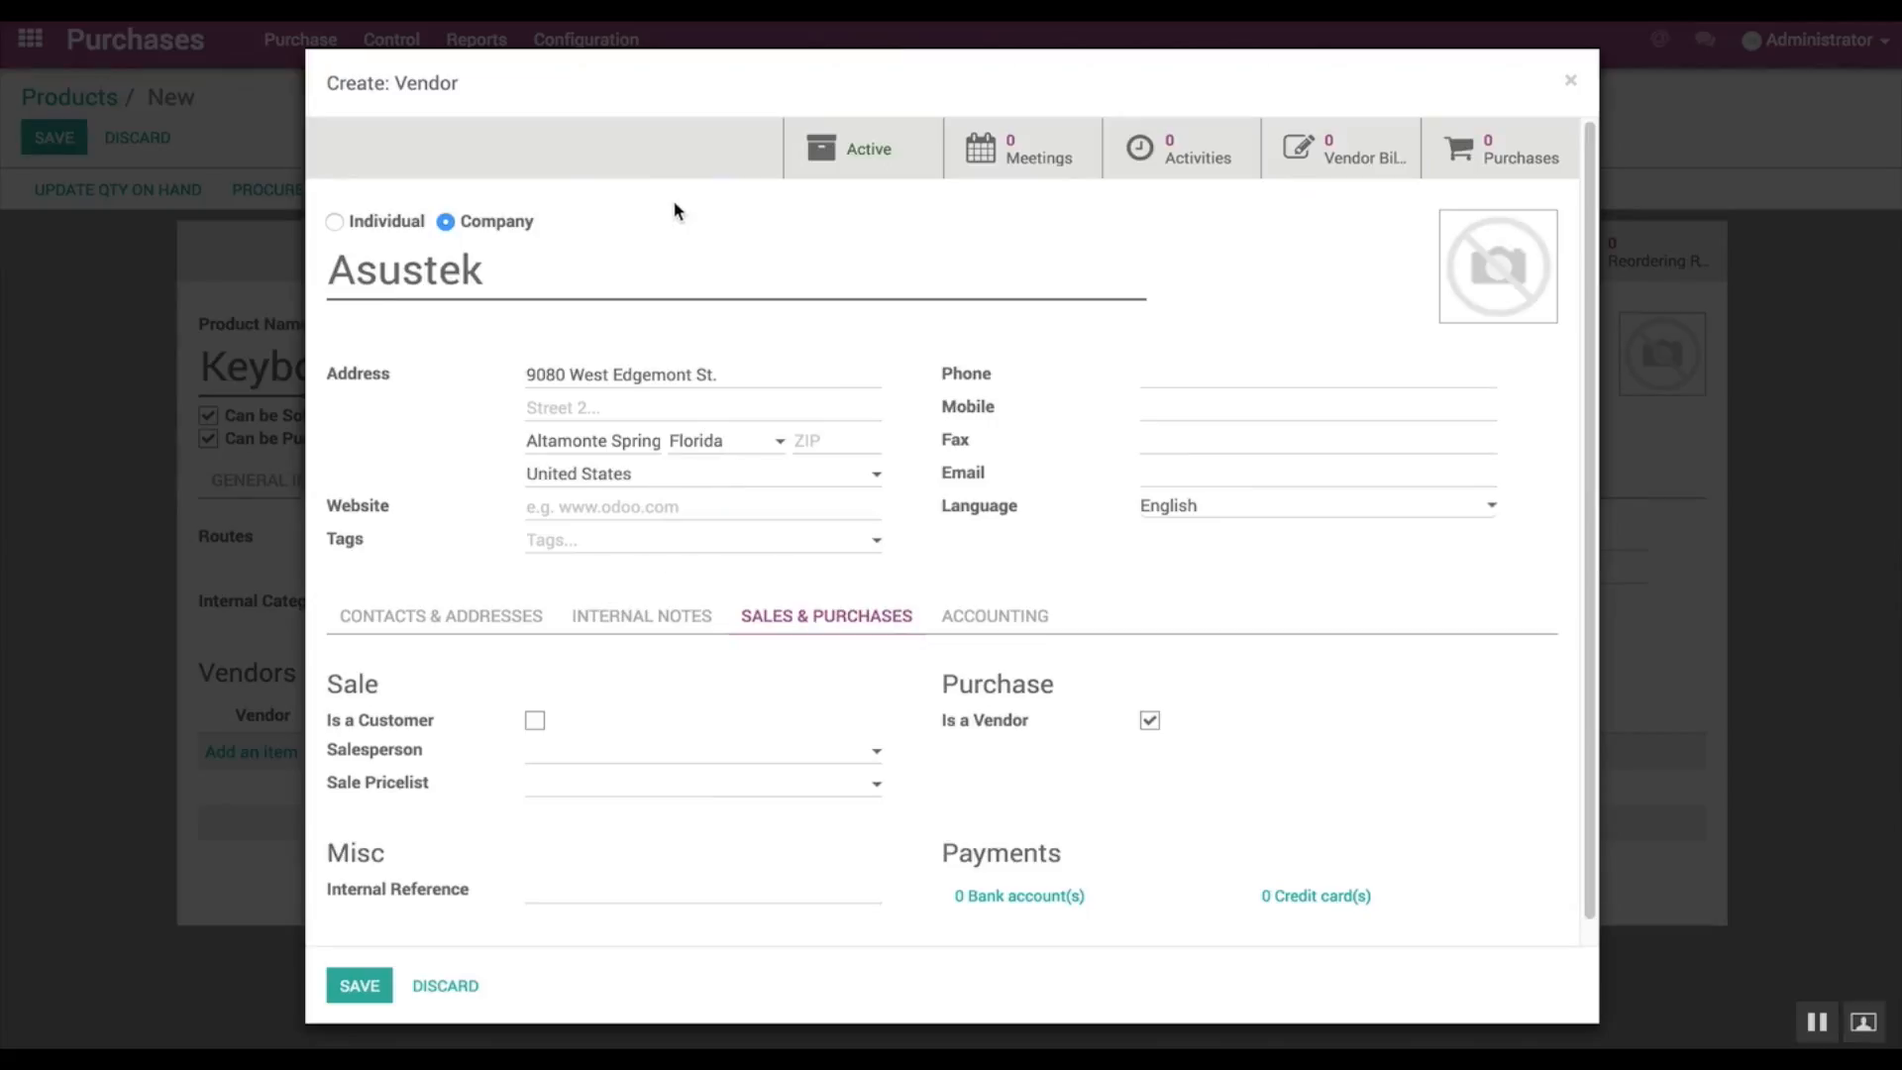
pyautogui.click(800, 440)
pyautogui.write('32714')
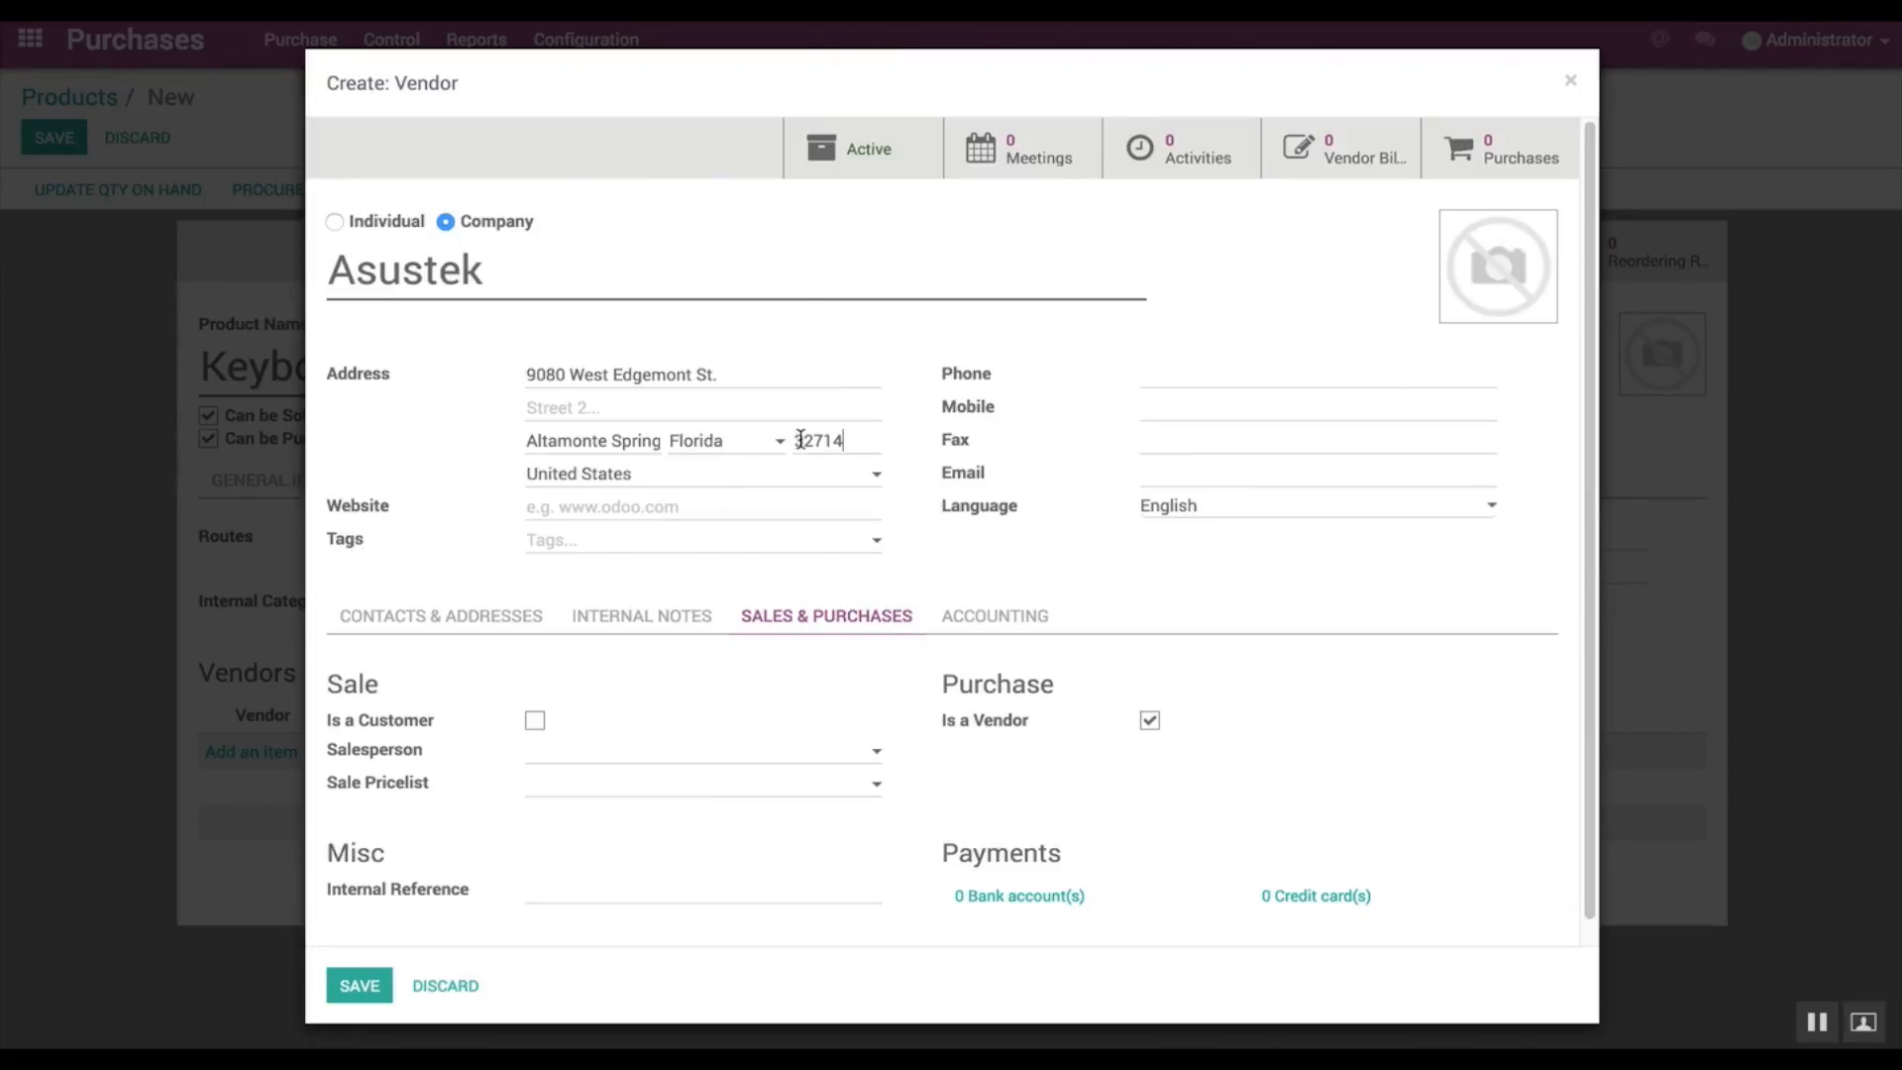
pyautogui.click(359, 987)
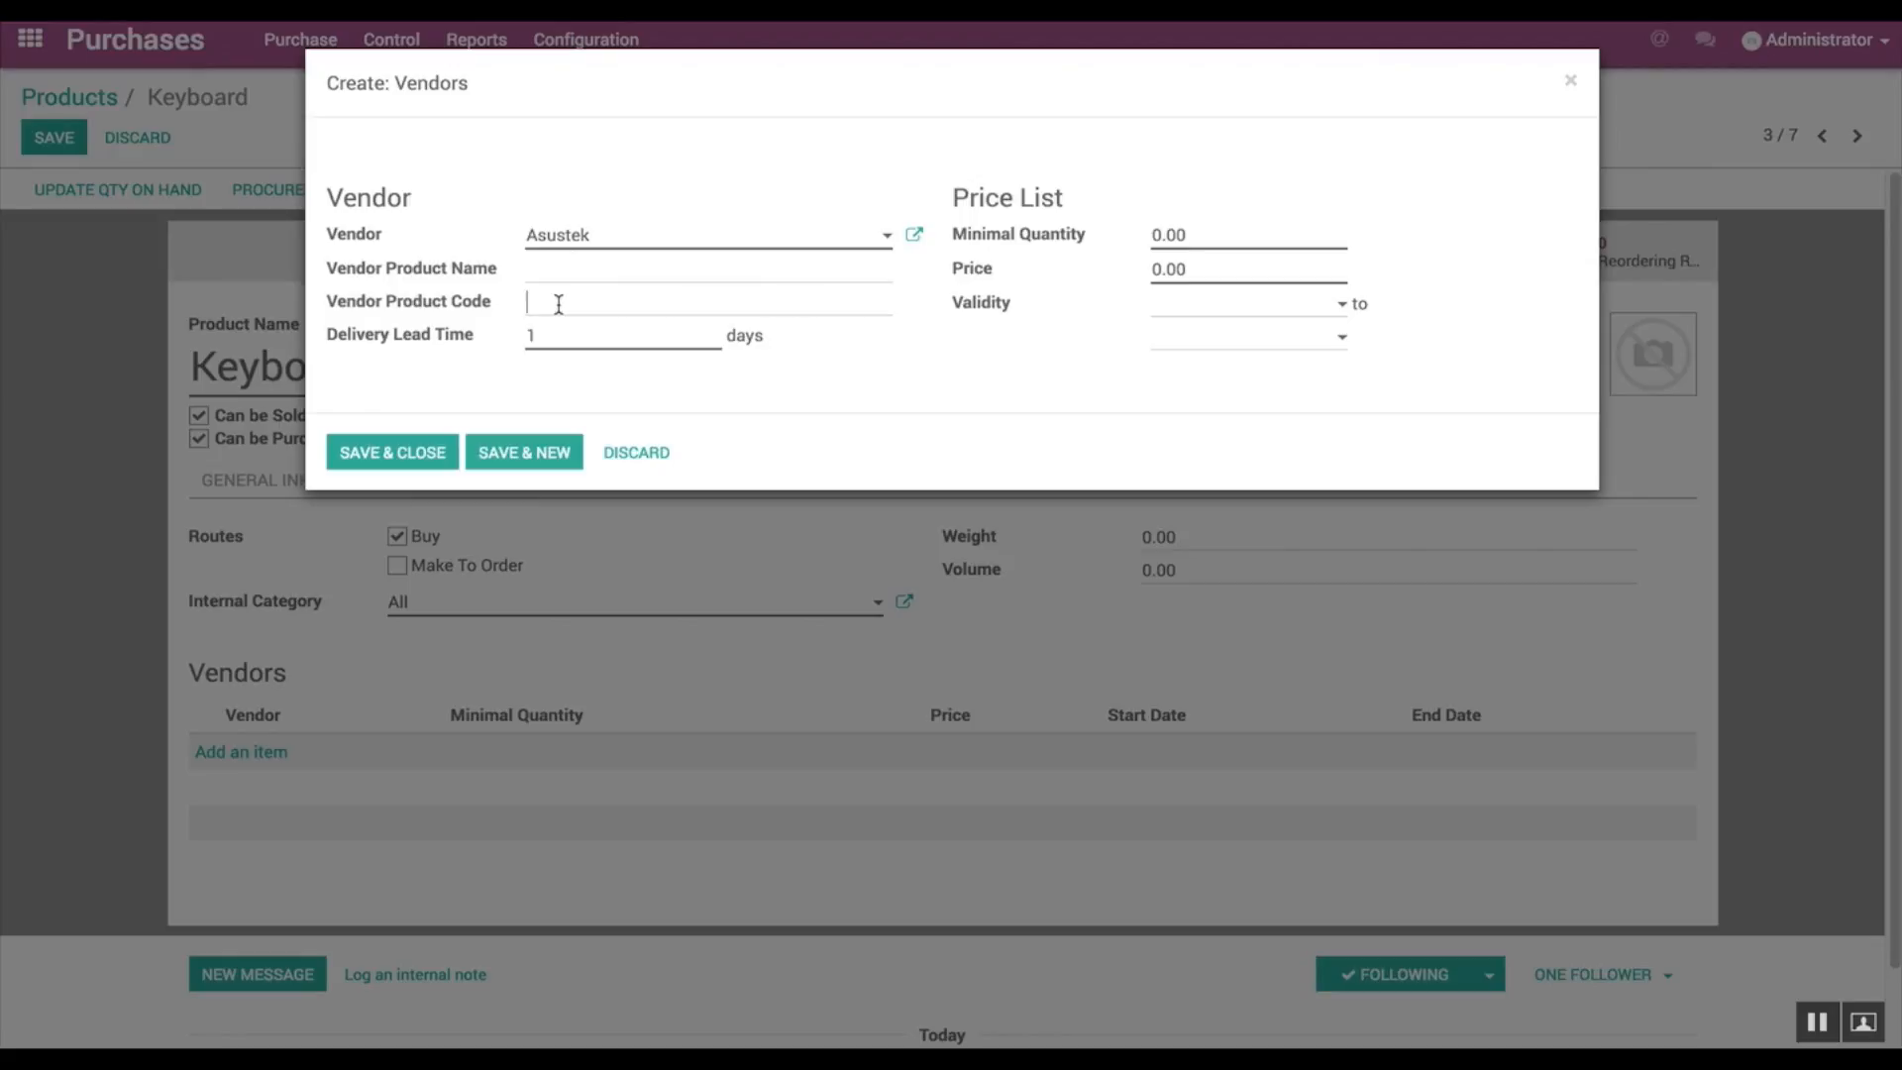
# Step: Set the vendor product code to KB350 and the vendor price to 50, and save the vendor line
pyautogui.write('KB350')
pyautogui.moveTo(1161, 268); pyautogui.dragTo(1150, 268)
pyautogui.write('50')
pyautogui.click(365, 453)
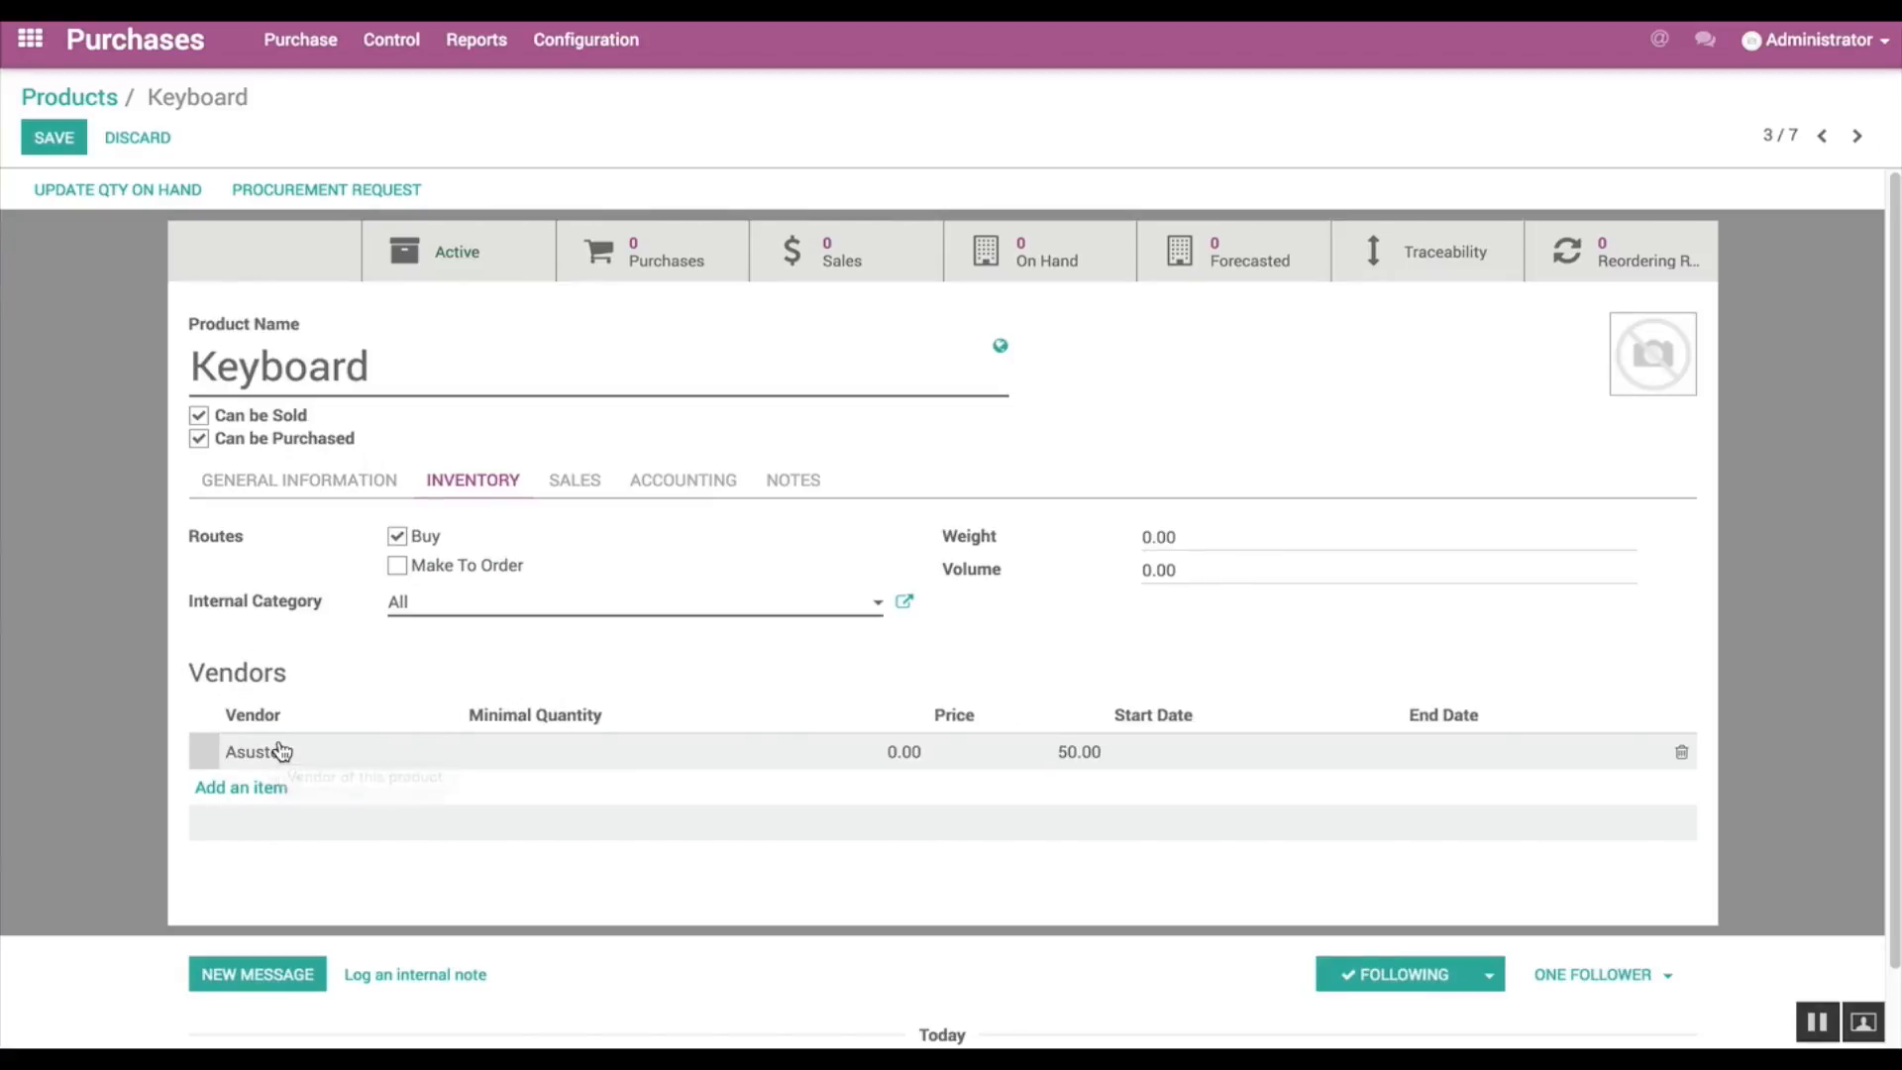
# Step: Create and save a reordering rule for the Keyboard with minimum quantity 5 and maximum quantity 10
pyautogui.click(351, 485)
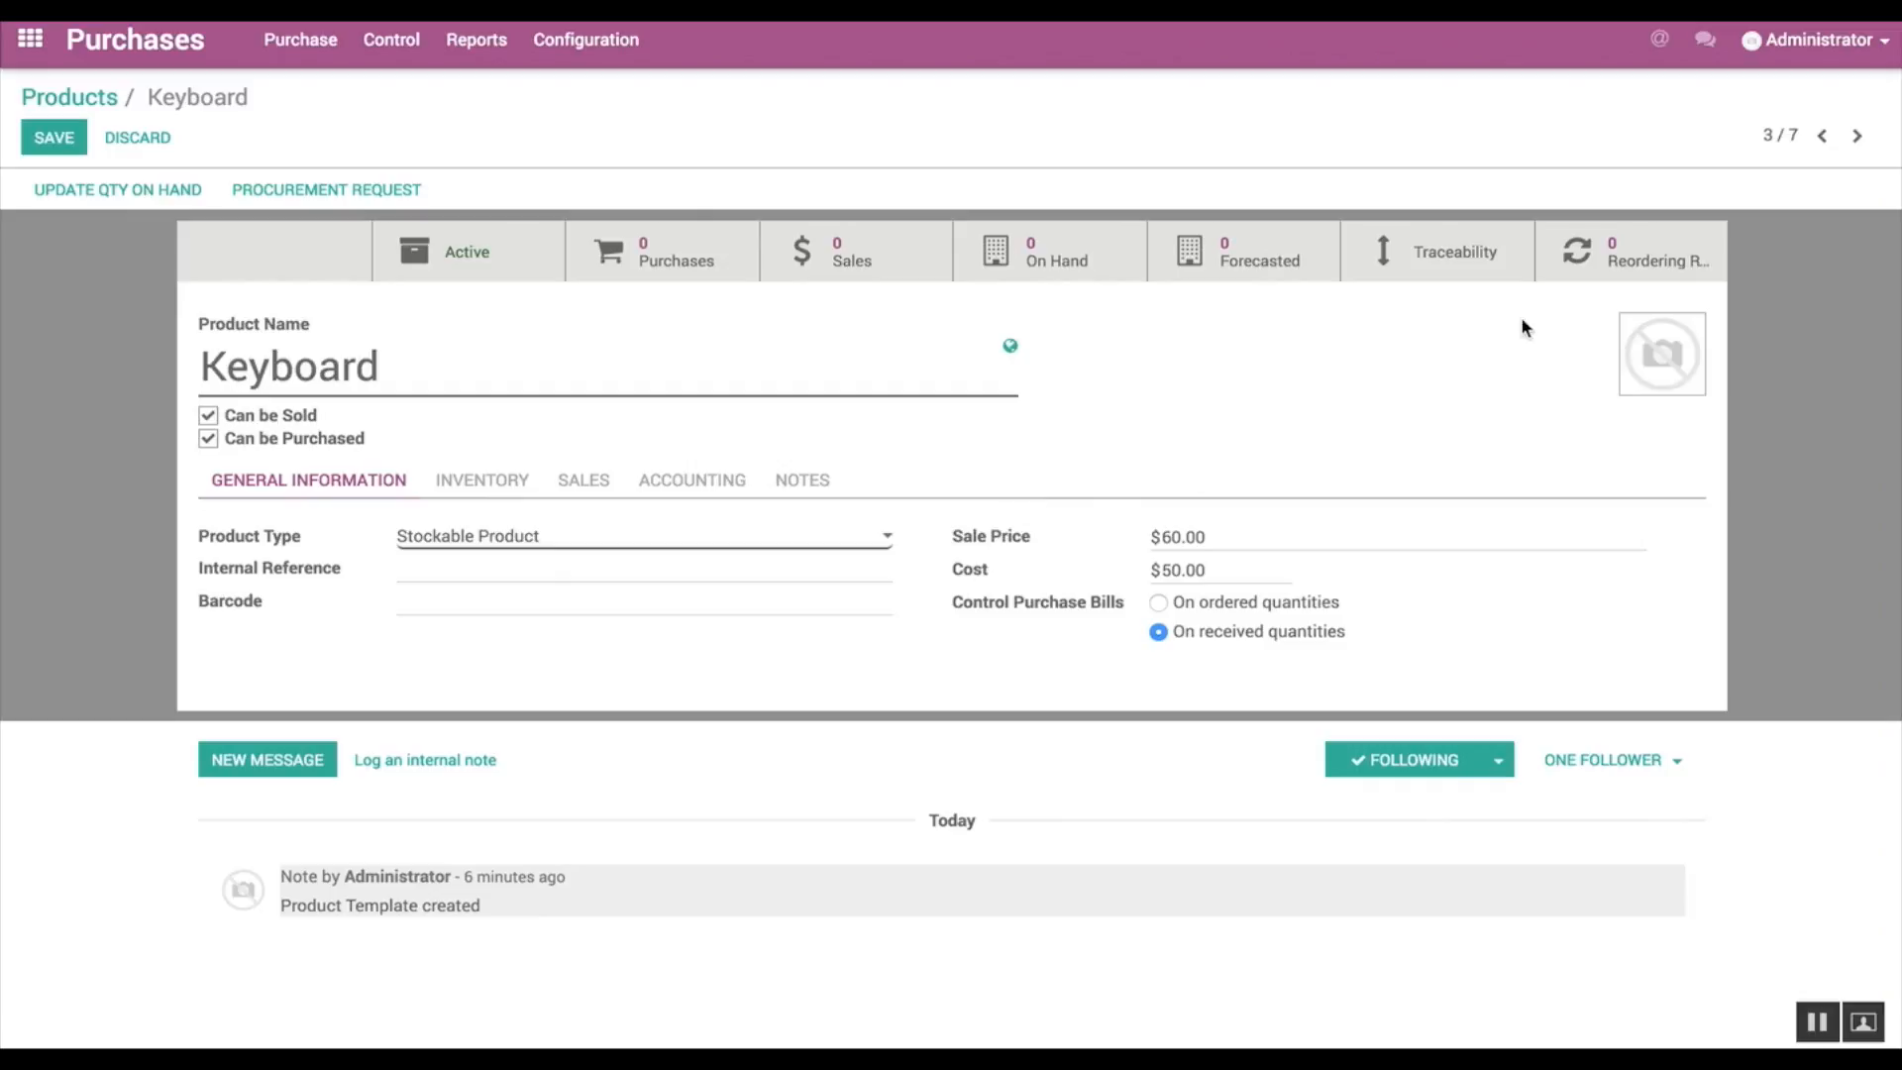
pyautogui.click(1637, 259)
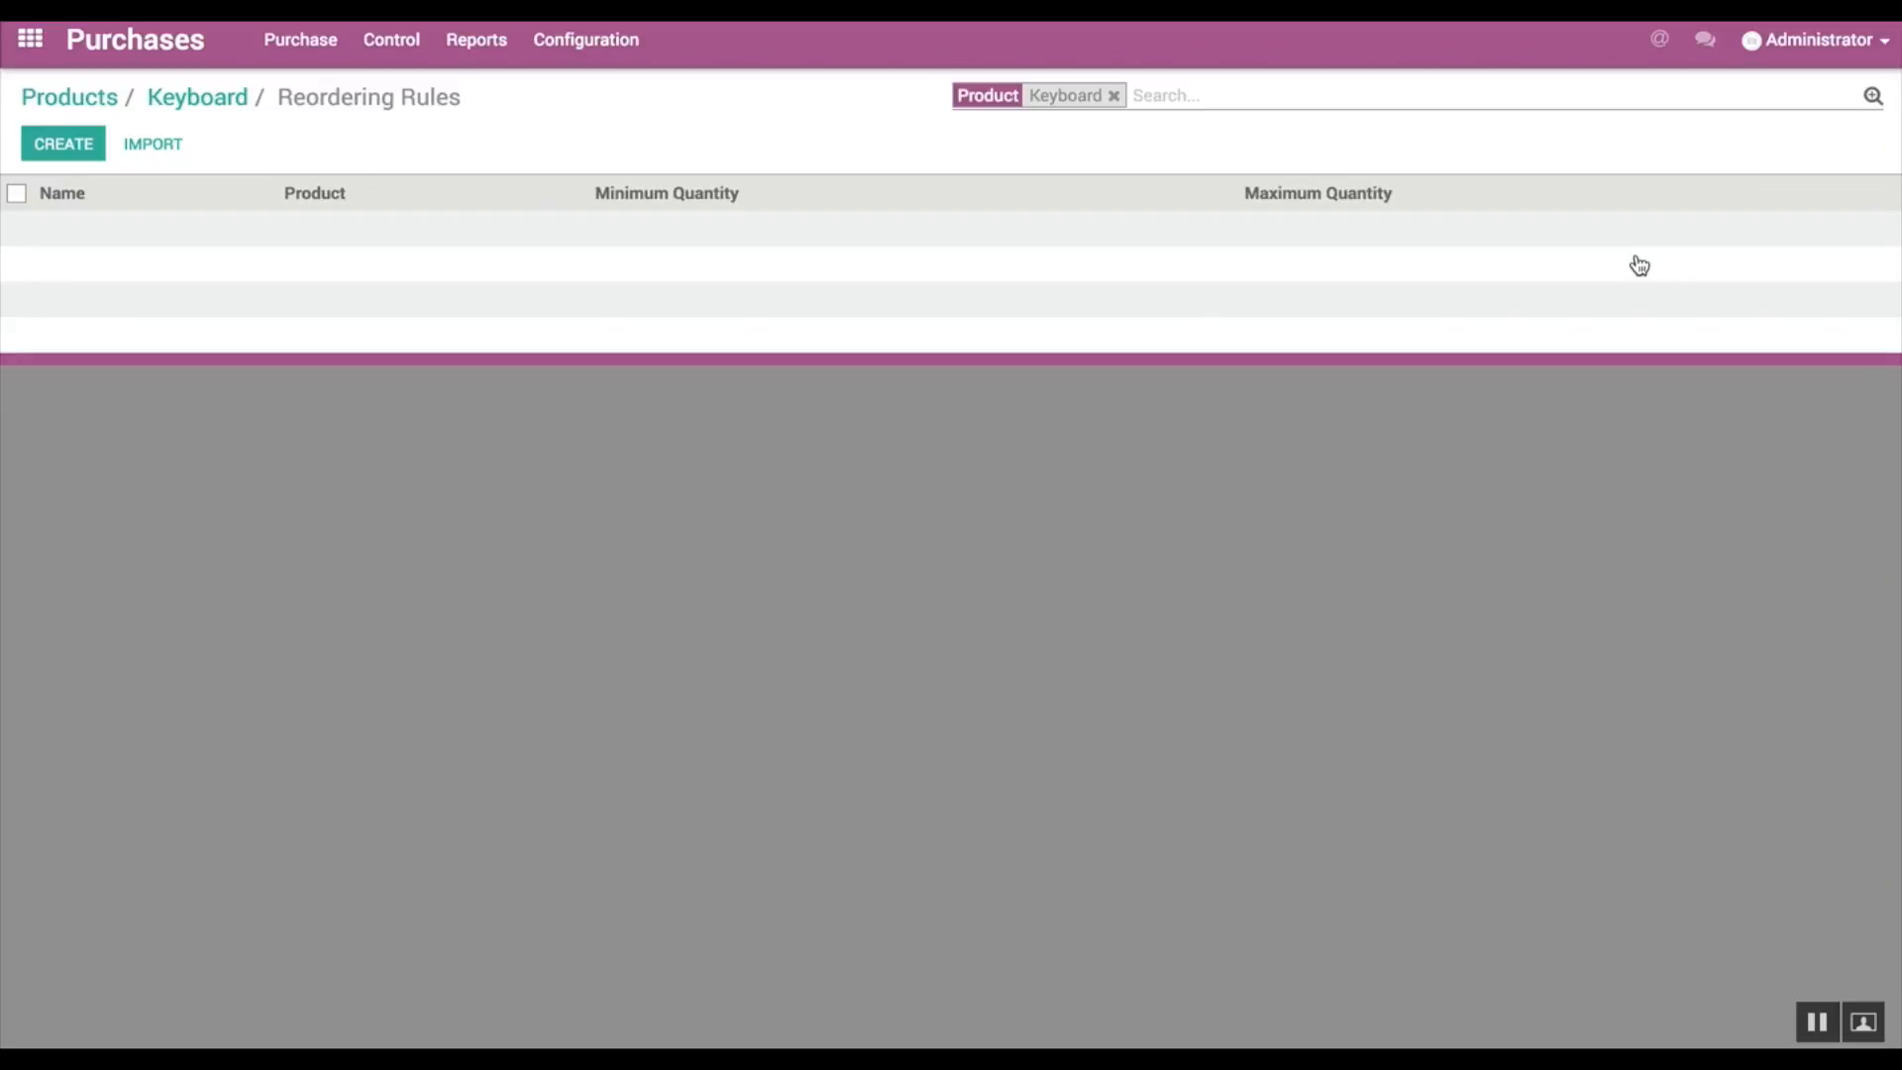
pyautogui.click(66, 145)
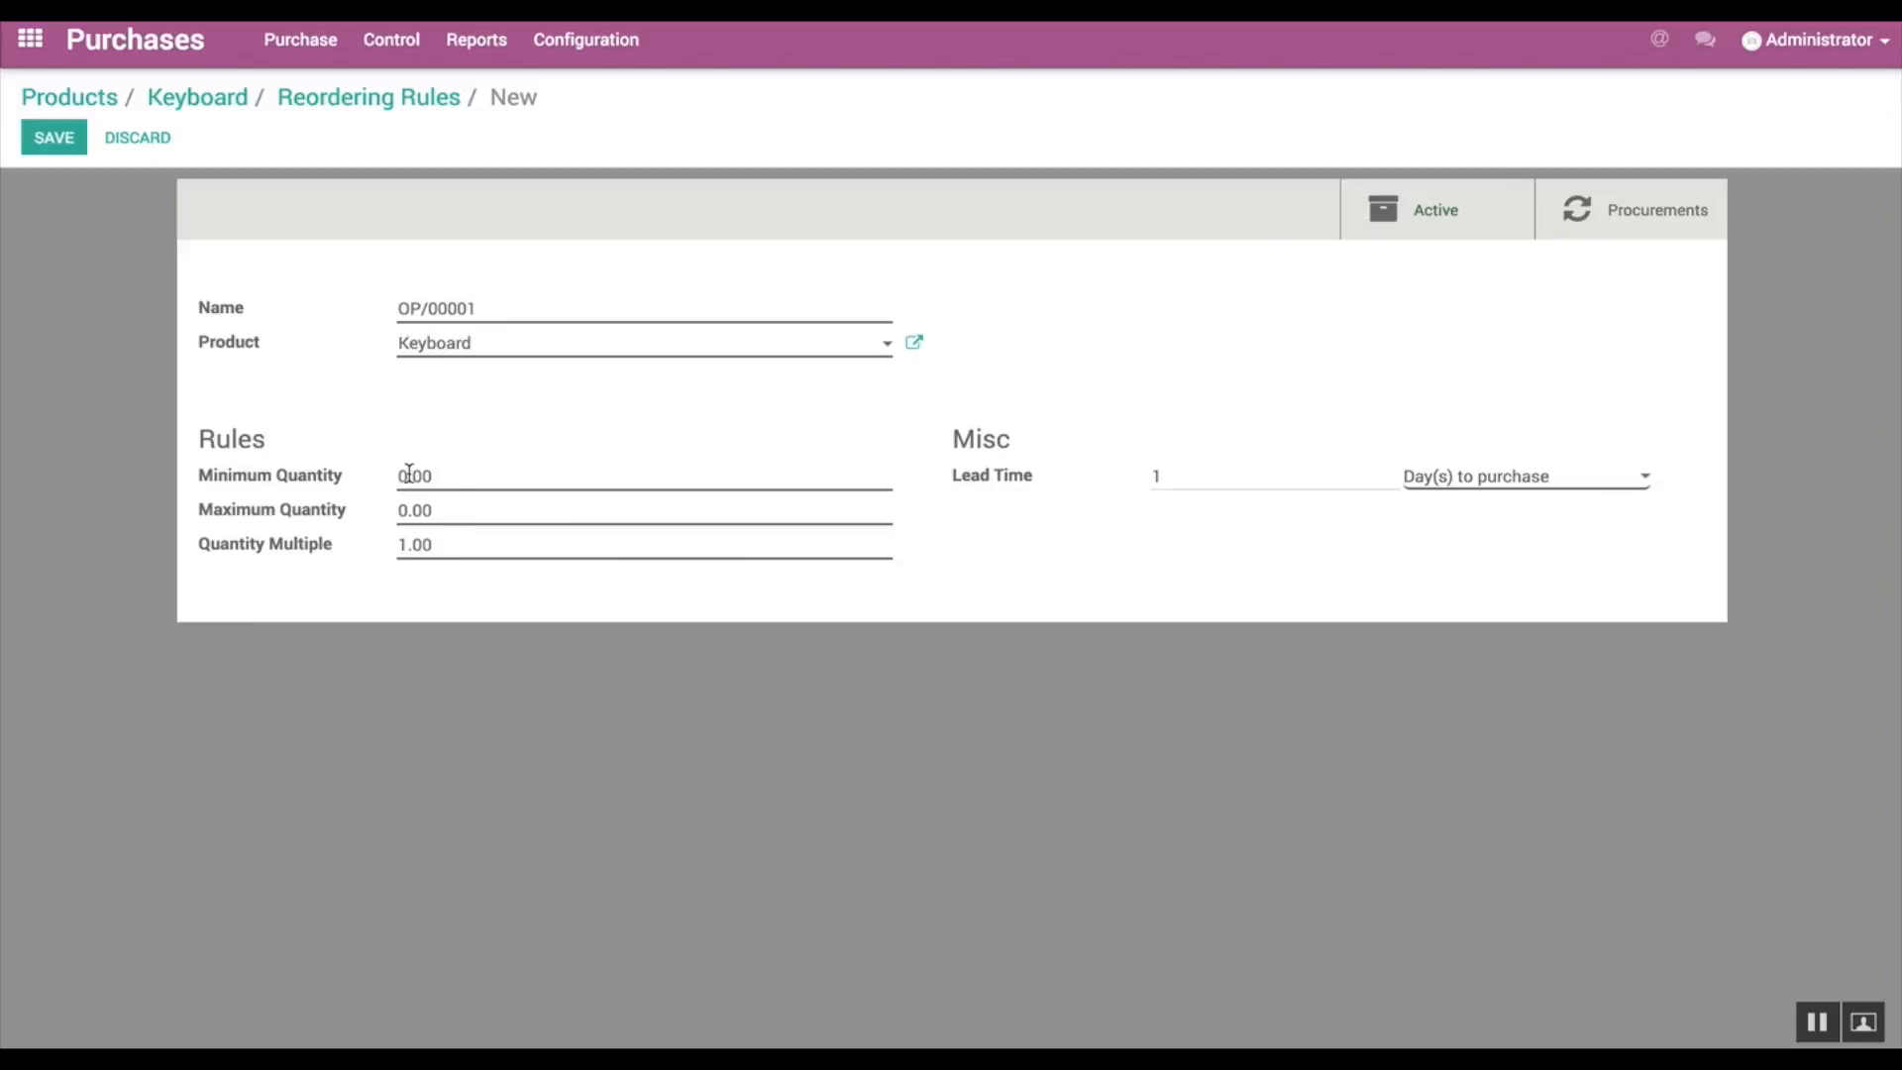
pyautogui.click(409, 473)
pyautogui.press('BackSpace')
pyautogui.write('5')
pyautogui.click(406, 510)
pyautogui.press('BackSpace')
pyautogui.write('10')
pyautogui.click(54, 137)
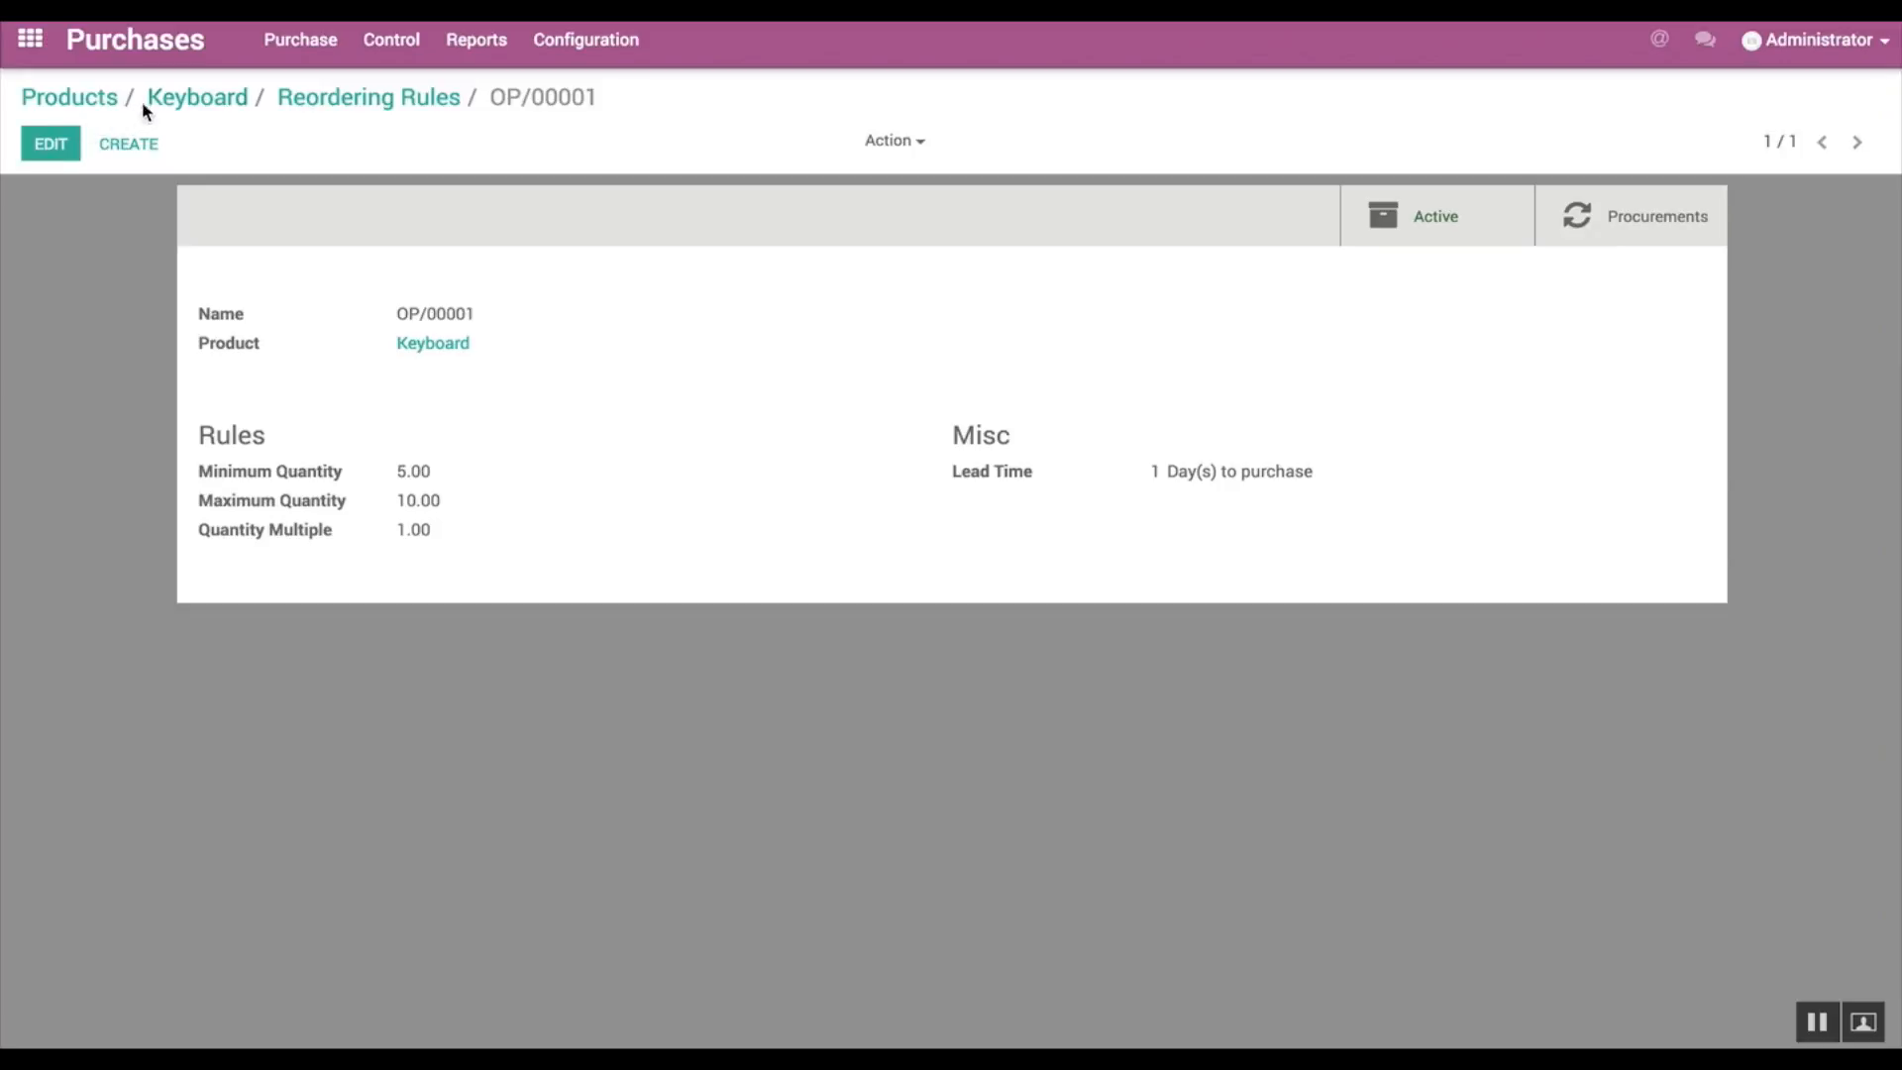
# Step: Create another product named Wireless Keyboard with product type Stockable Product
pyautogui.click(203, 99)
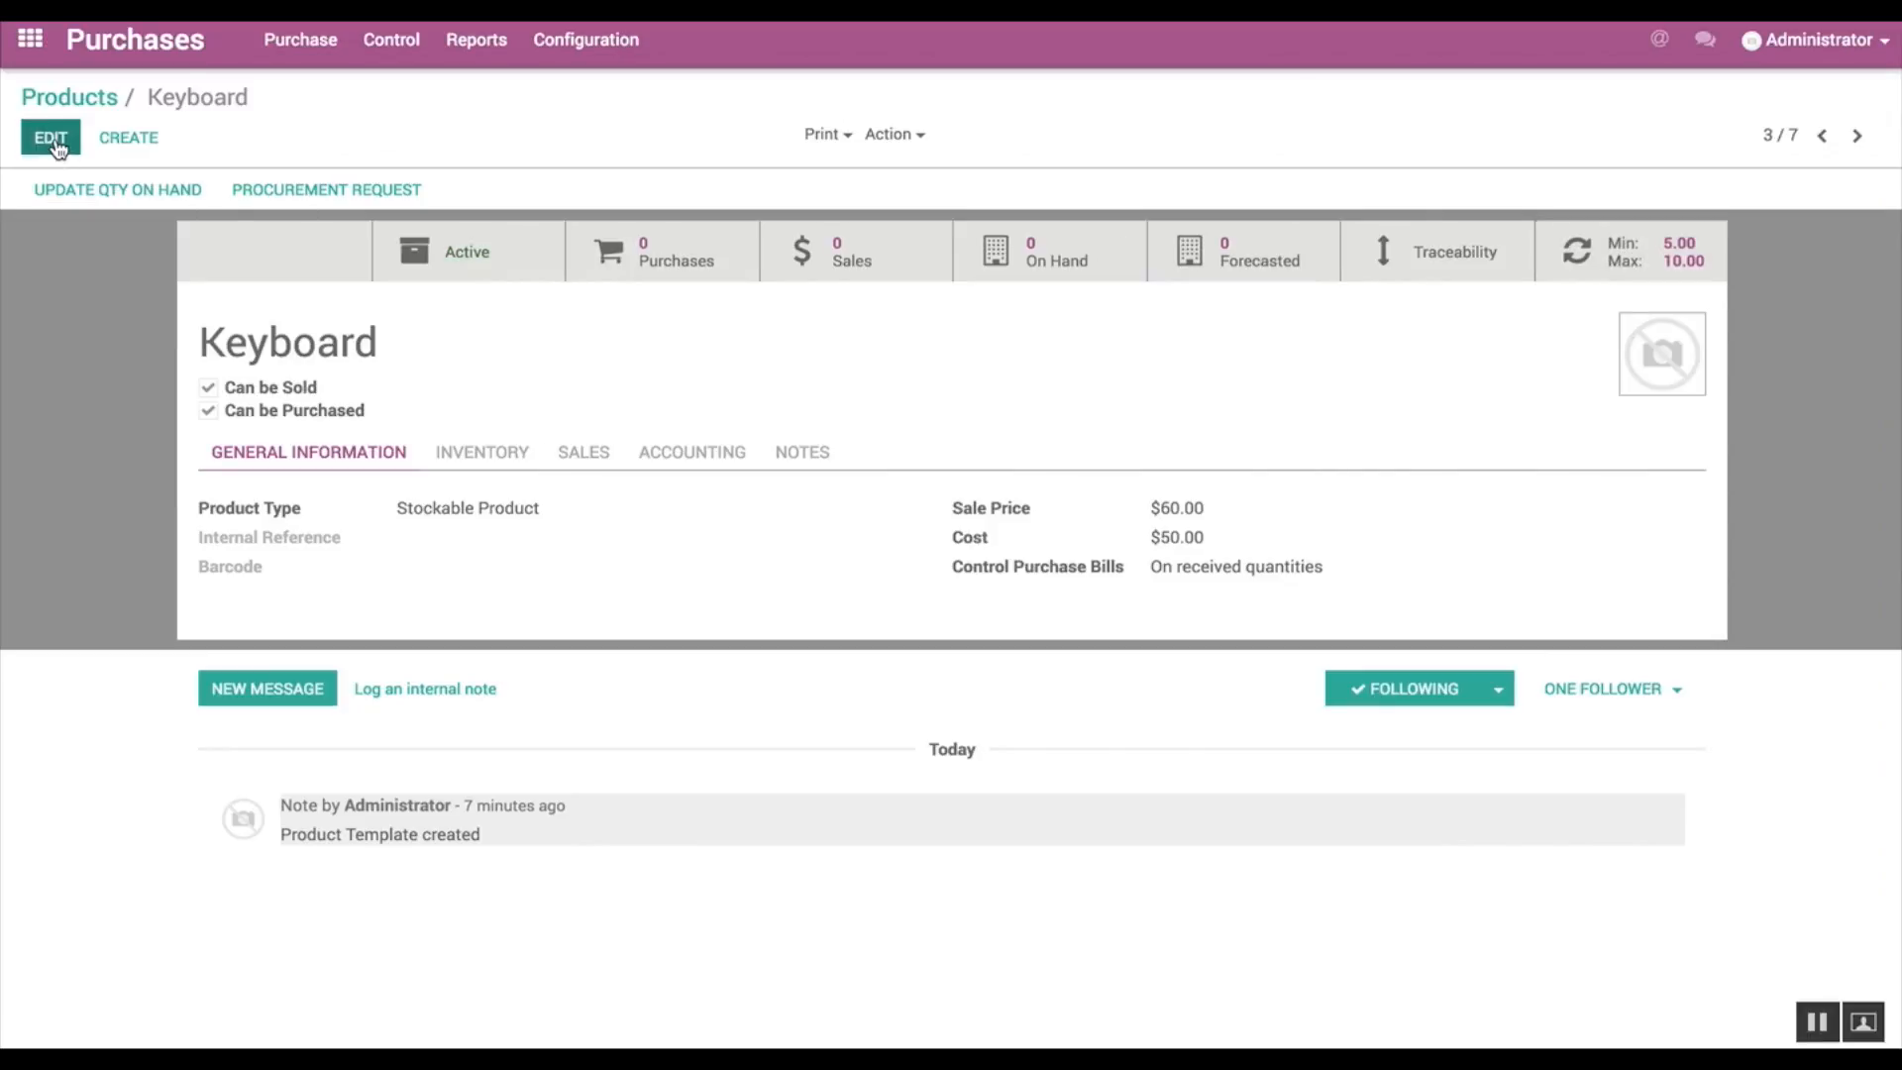
pyautogui.click(109, 146)
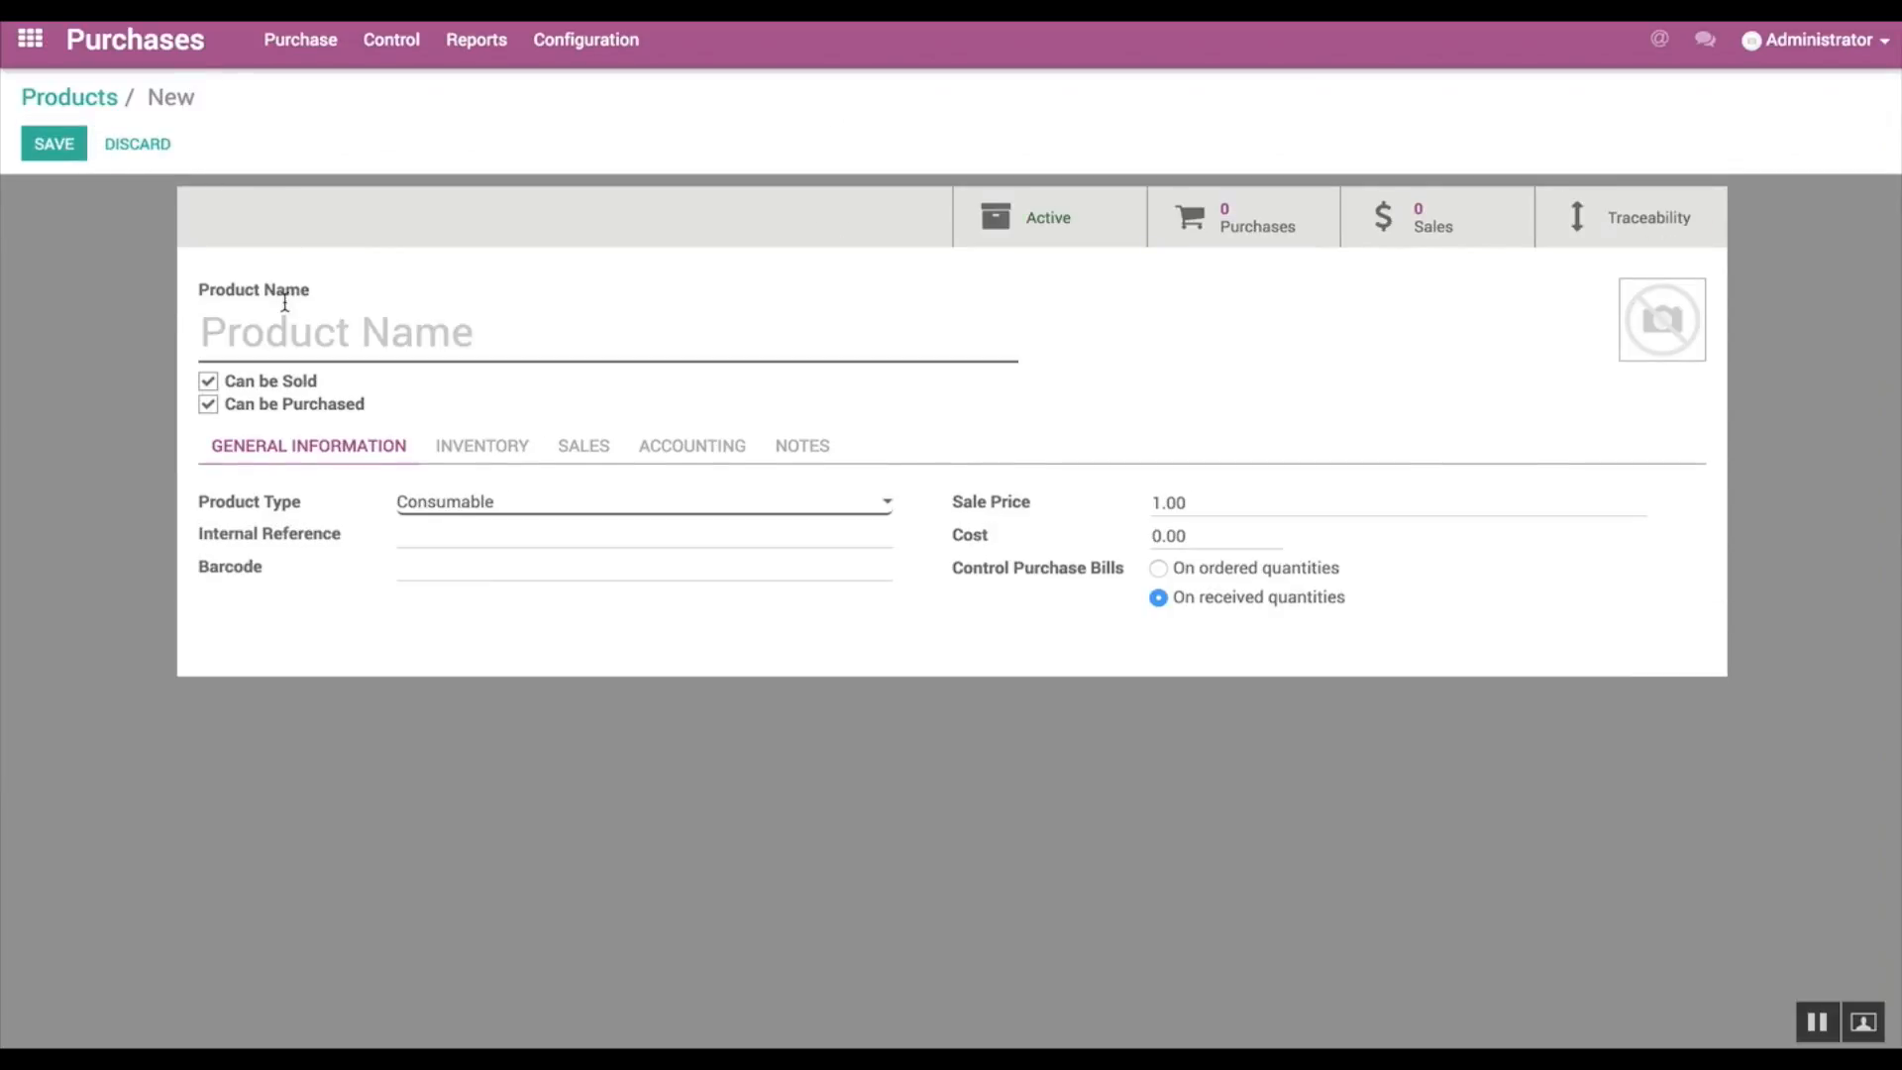
pyautogui.write('Wireless Keyboard')
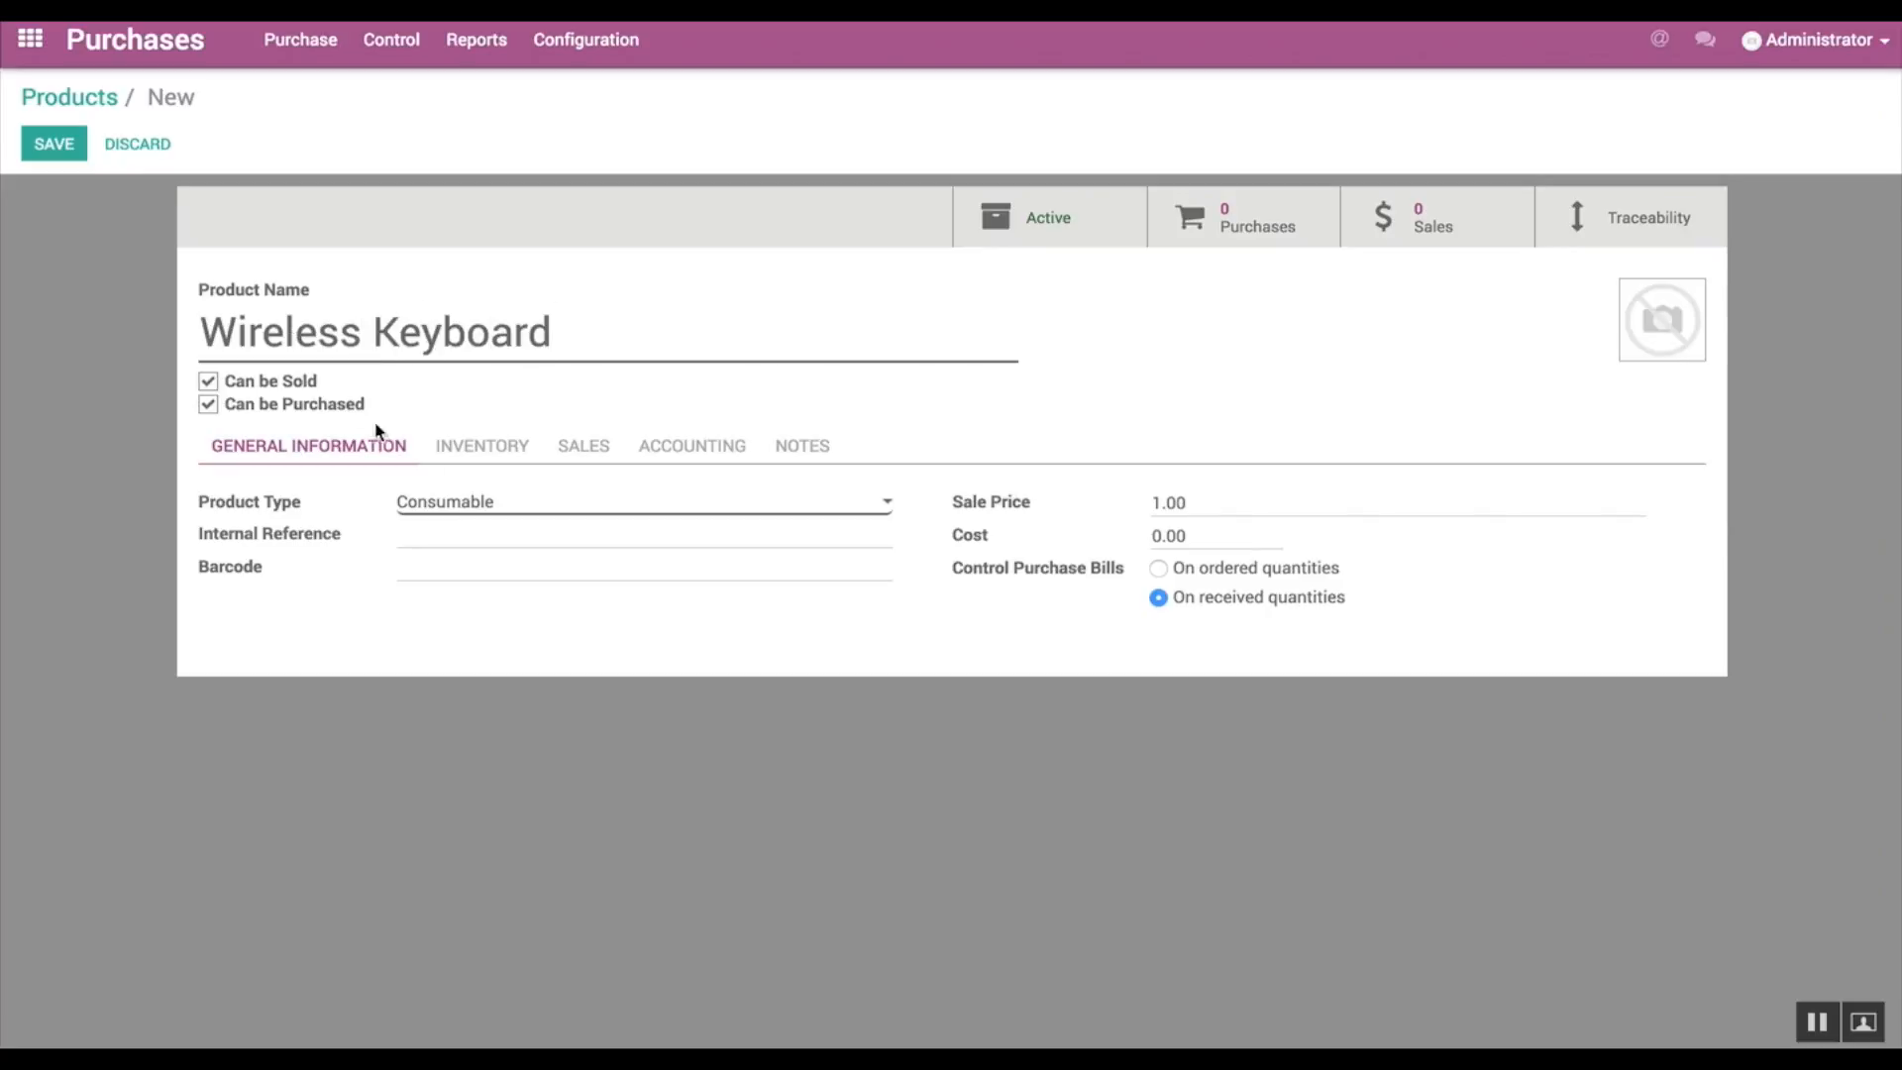
pyautogui.click(445, 502)
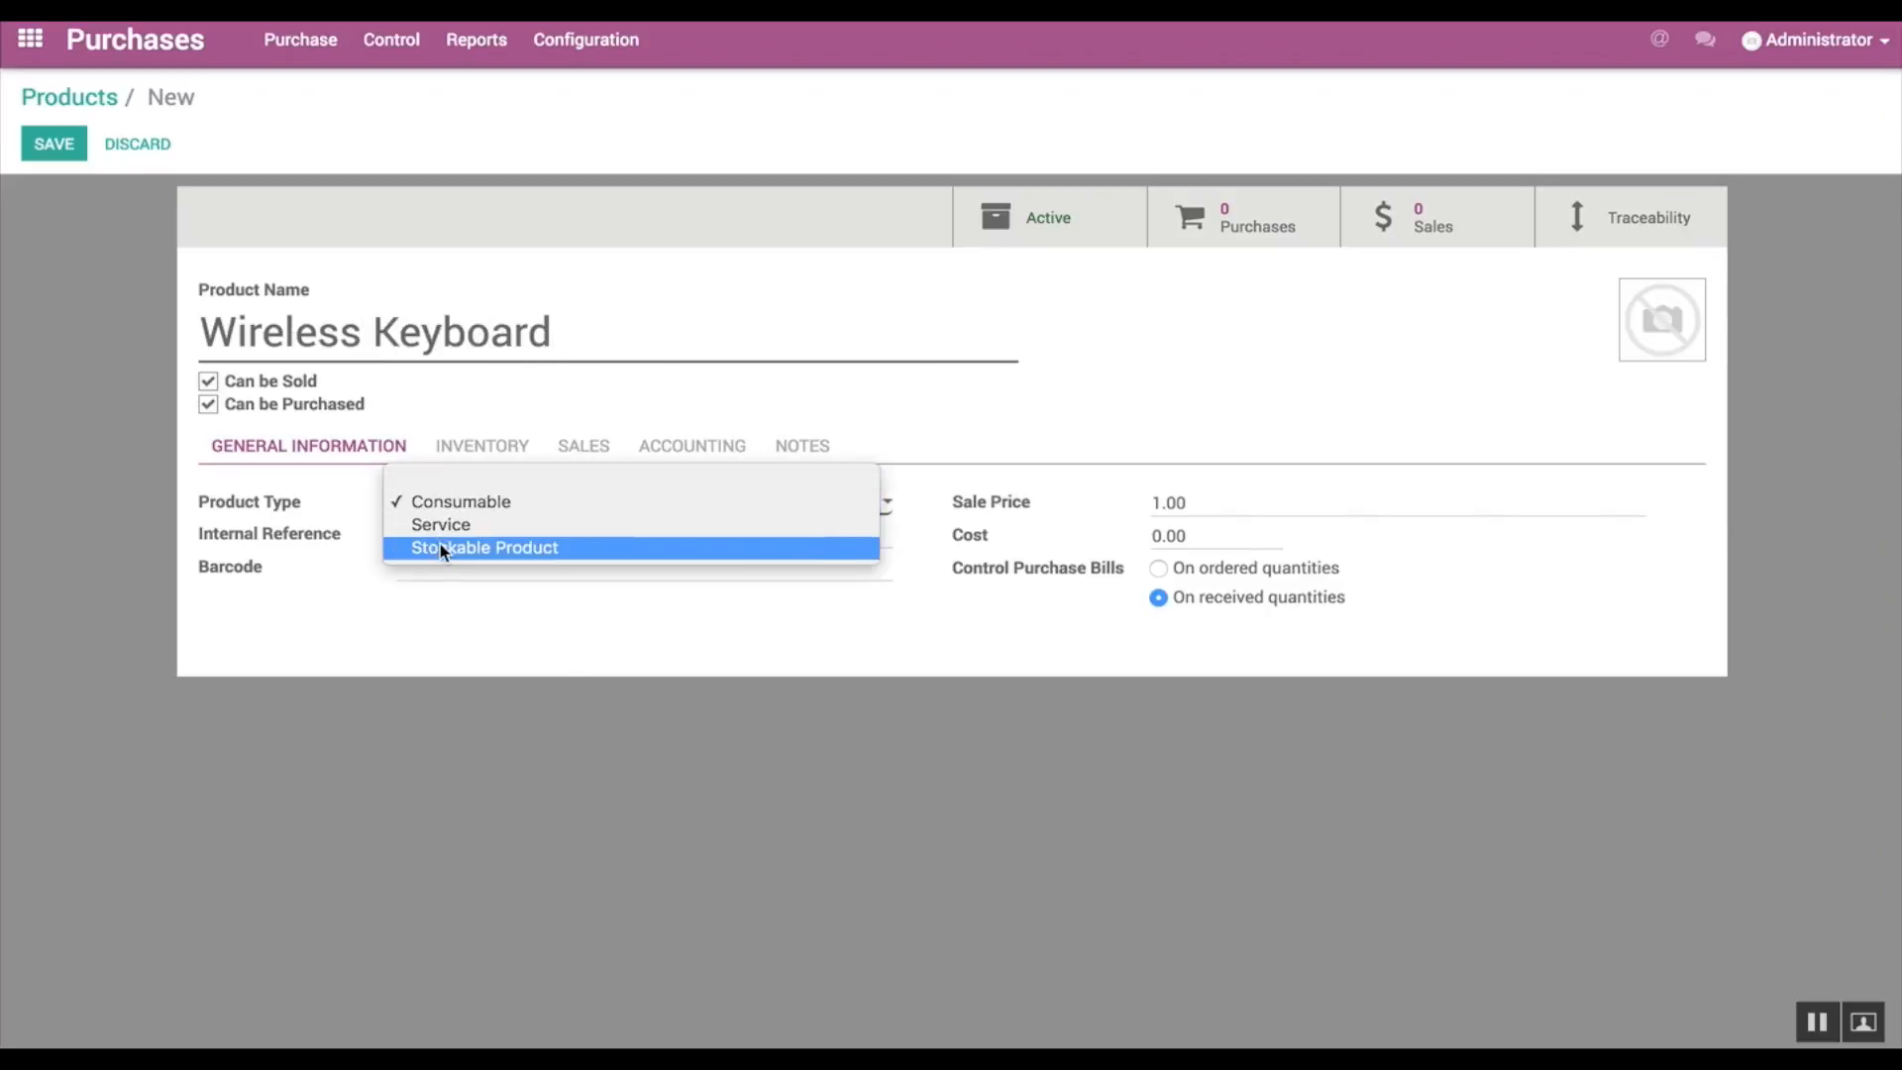
pyautogui.click(437, 546)
# Step: Enter the Wireless Keyboard's sale price and set its cost to 55
pyautogui.click(1163, 541)
pyautogui.press('BackSpace')
pyautogui.press('BackSpace')
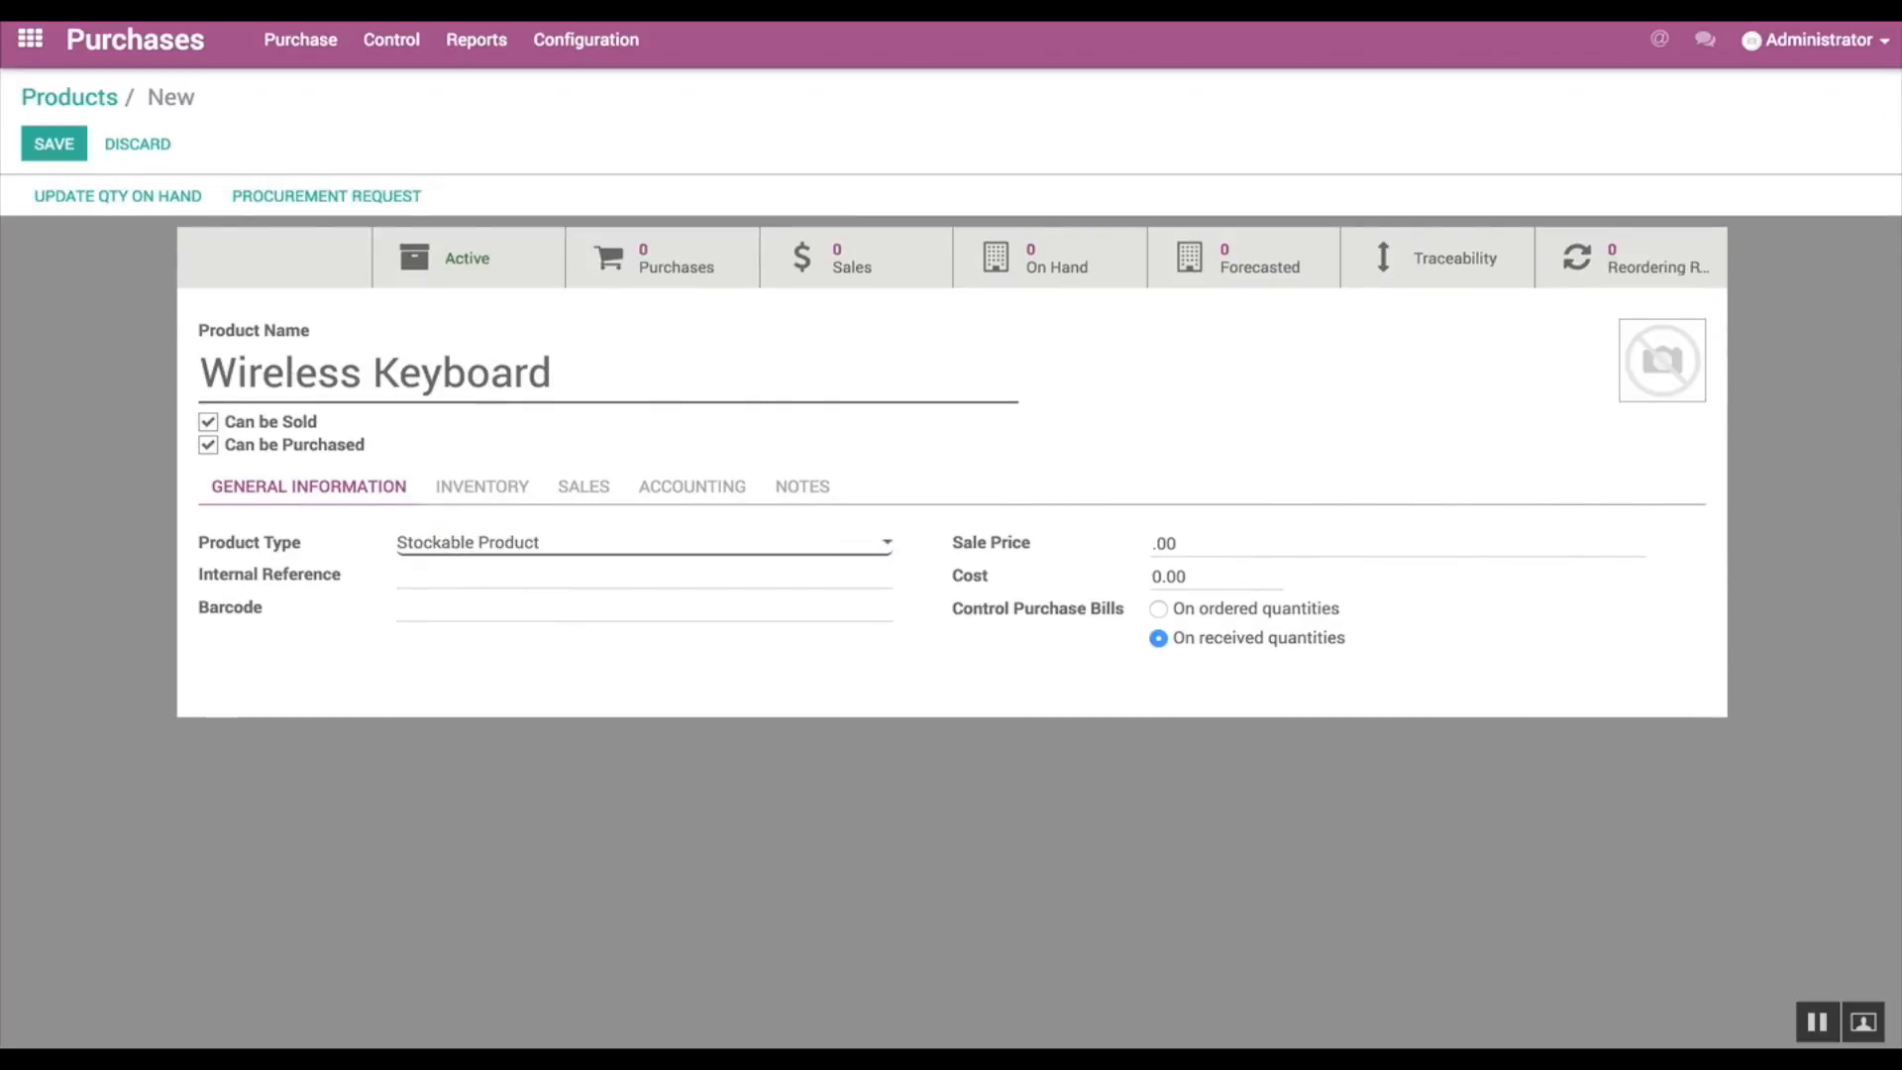
pyautogui.write('6.5')
pyautogui.click(1163, 577)
pyautogui.press('BackSpace')
pyautogui.write('55')
# Step: Enable the Make To Order route for the Wireless Keyboard and choose Asustek for a new vendor line
pyautogui.click(496, 488)
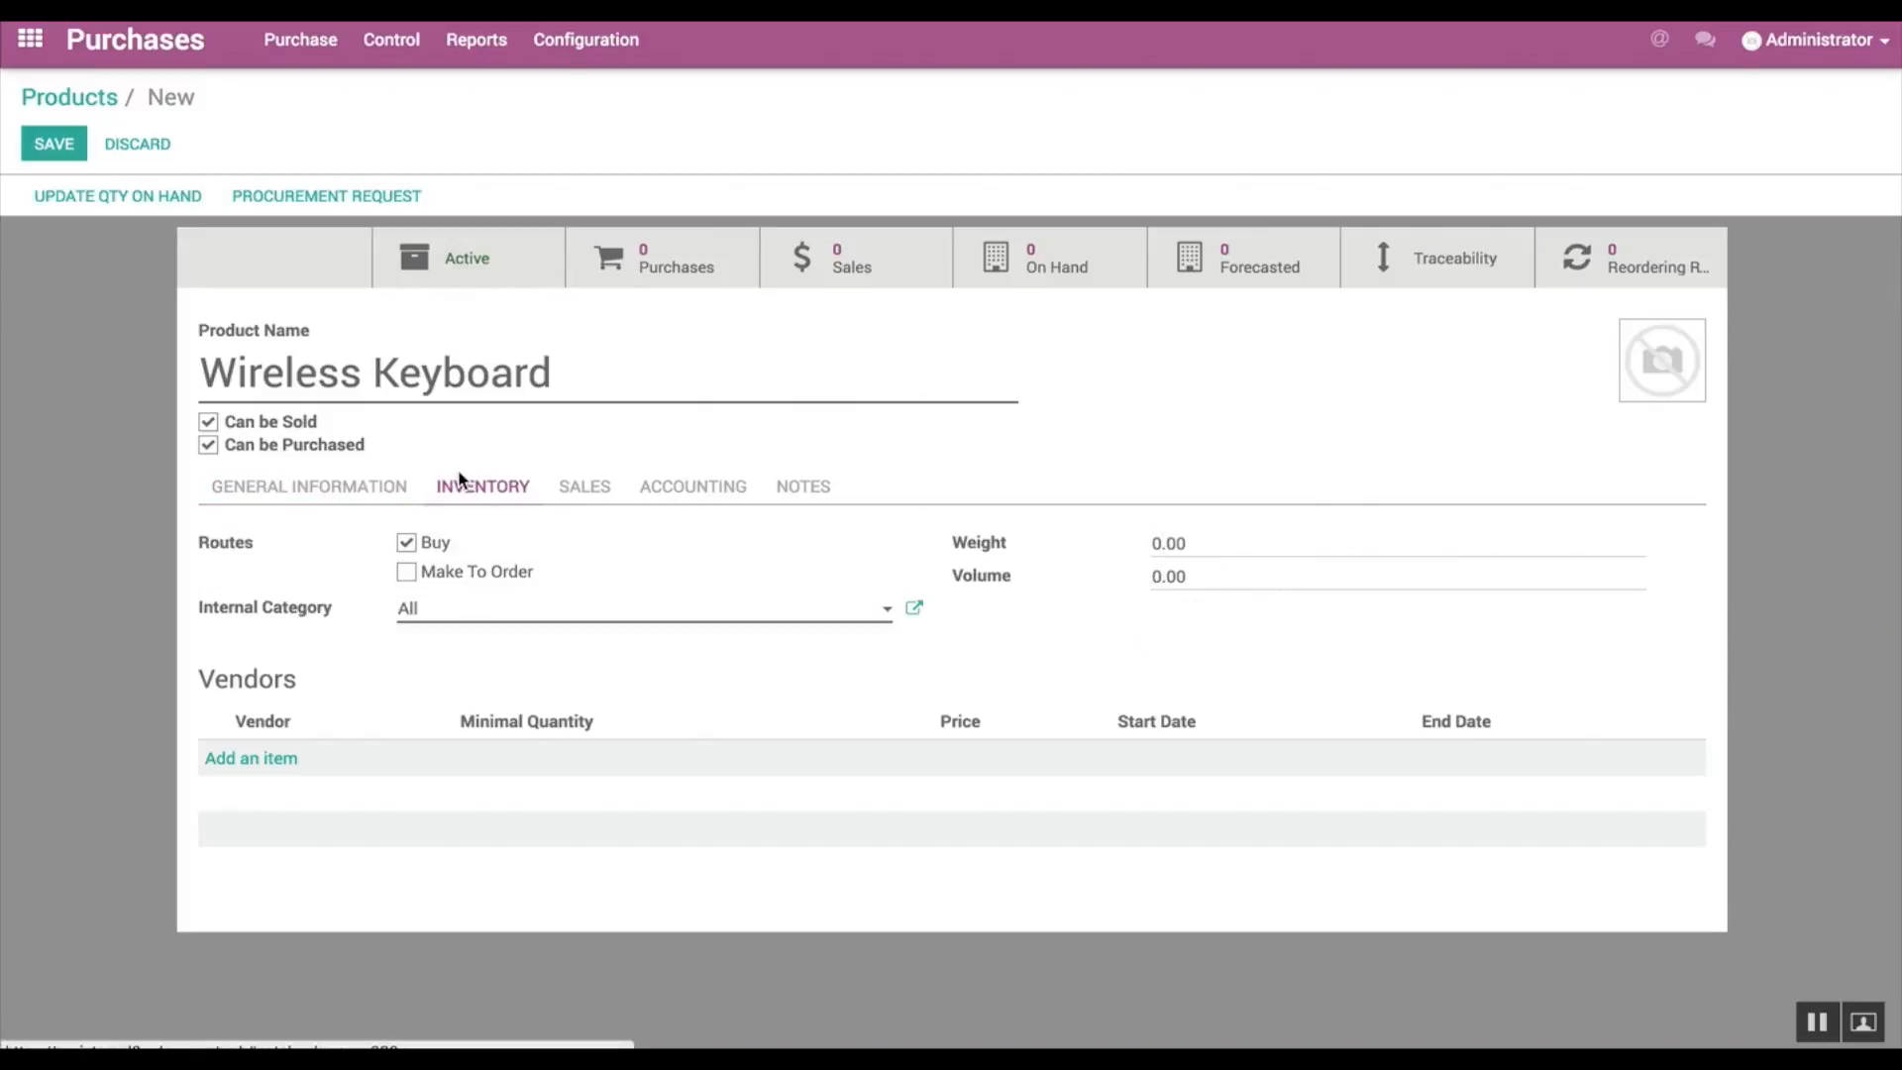
pyautogui.click(403, 585)
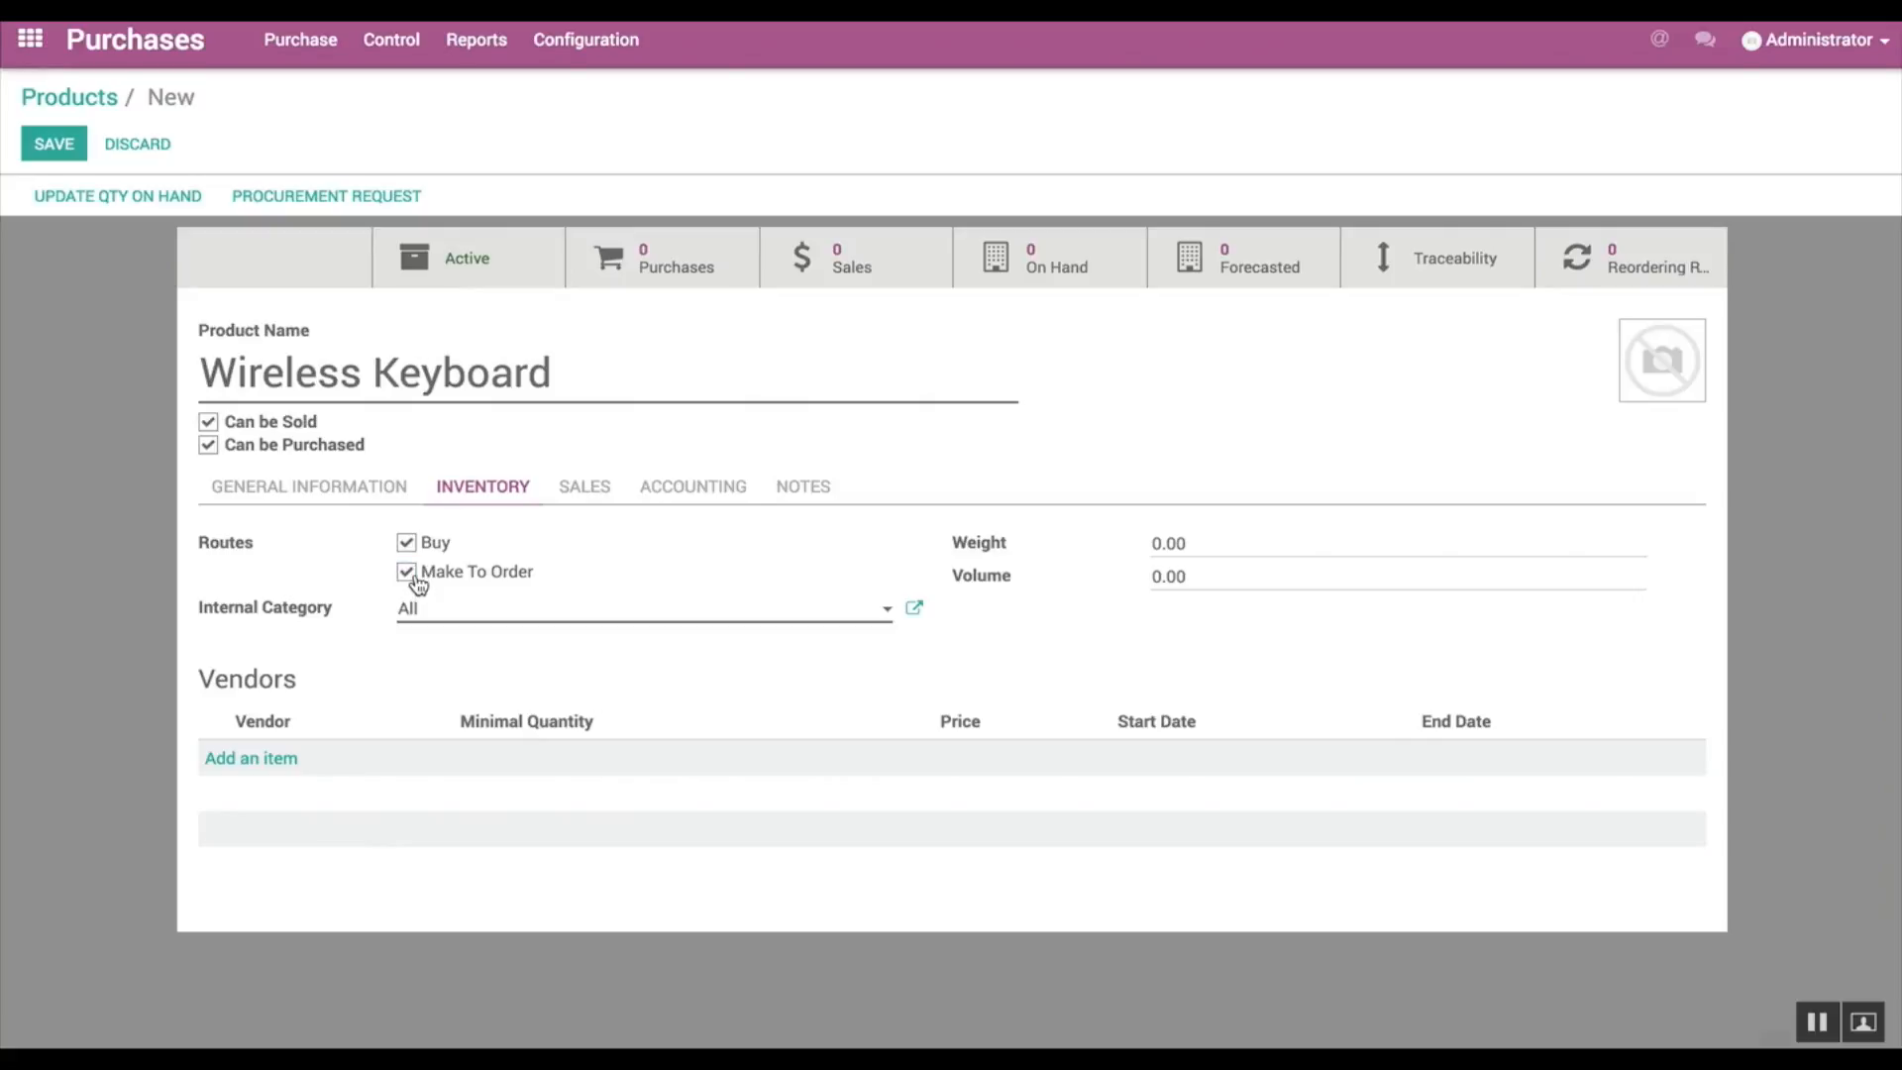
pyautogui.click(281, 759)
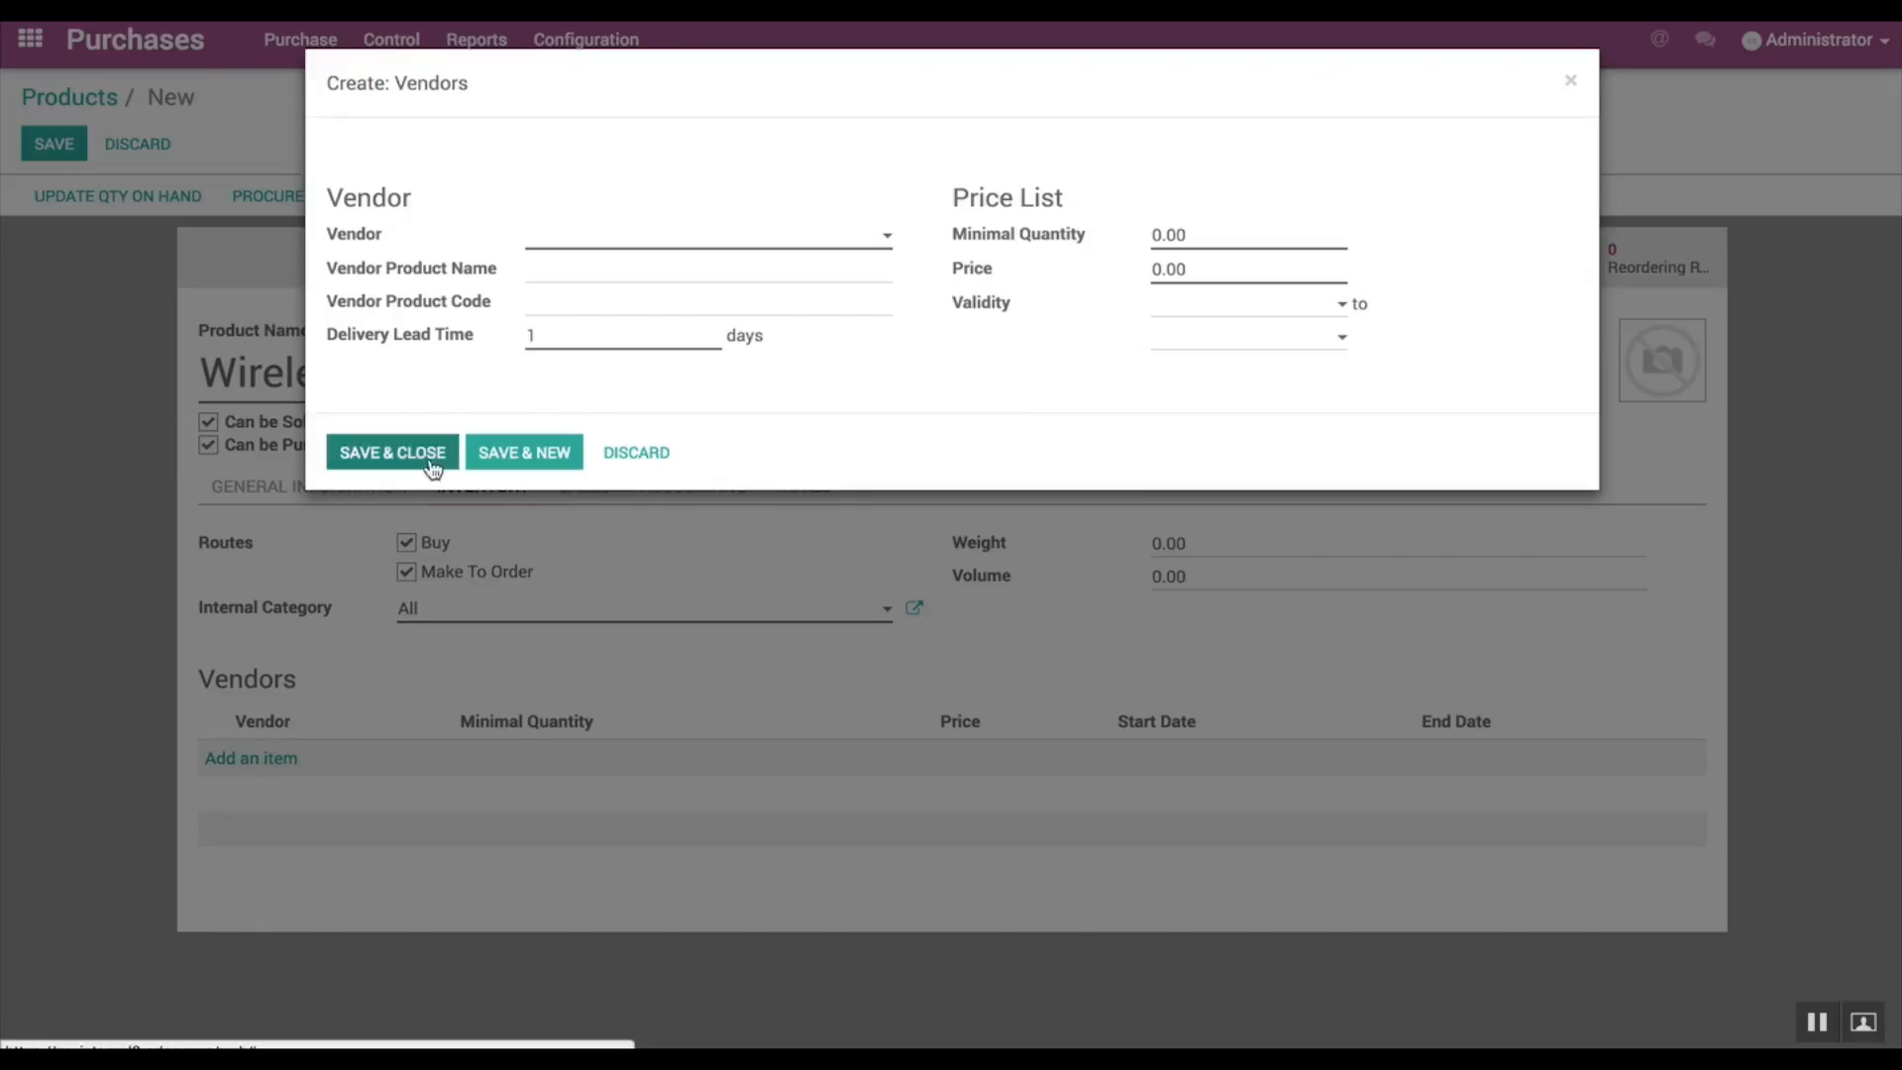
pyautogui.click(568, 241)
pyautogui.click(580, 266)
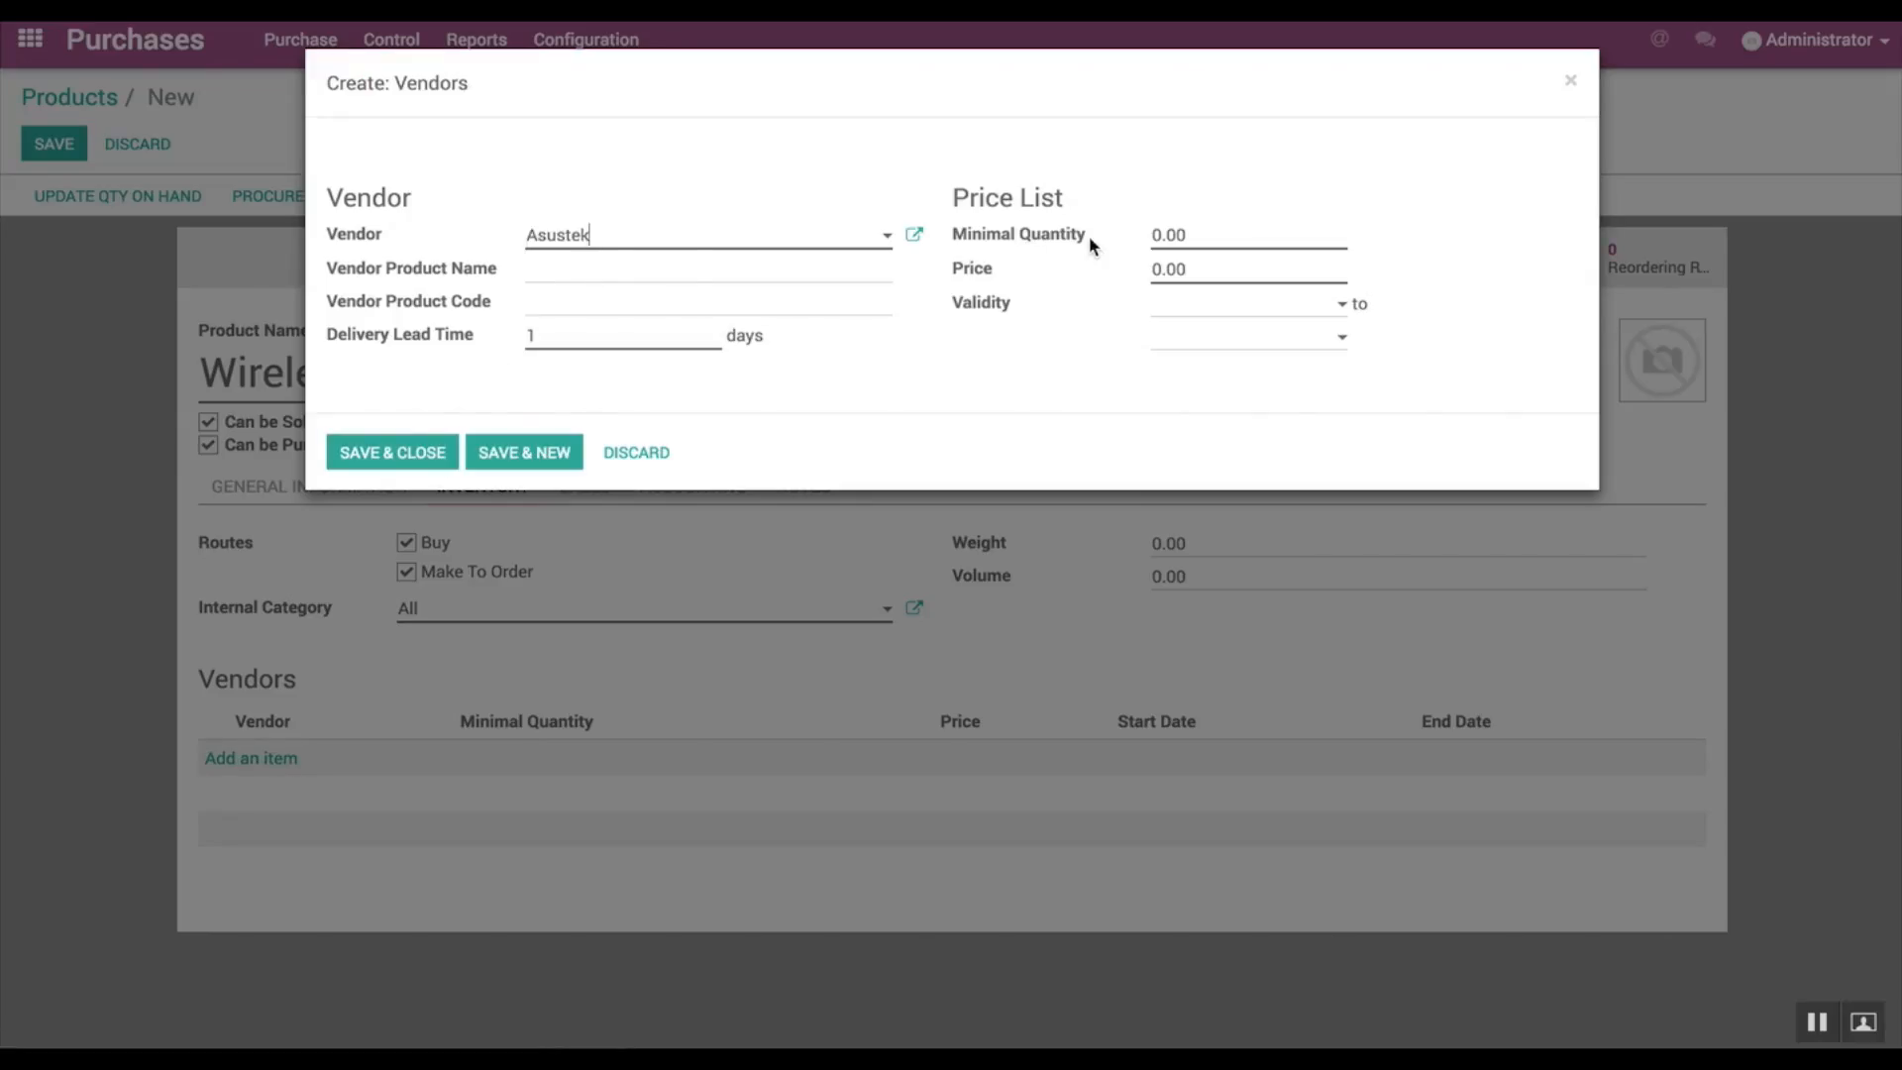
# Step: Set the vendor price to 55.00 and vendor product code to KBW200, and save the vendor line and product
pyautogui.click(1156, 263)
pyautogui.write('55,00')
pyautogui.click(619, 313)
pyautogui.write('KBW200')
pyautogui.click(392, 452)
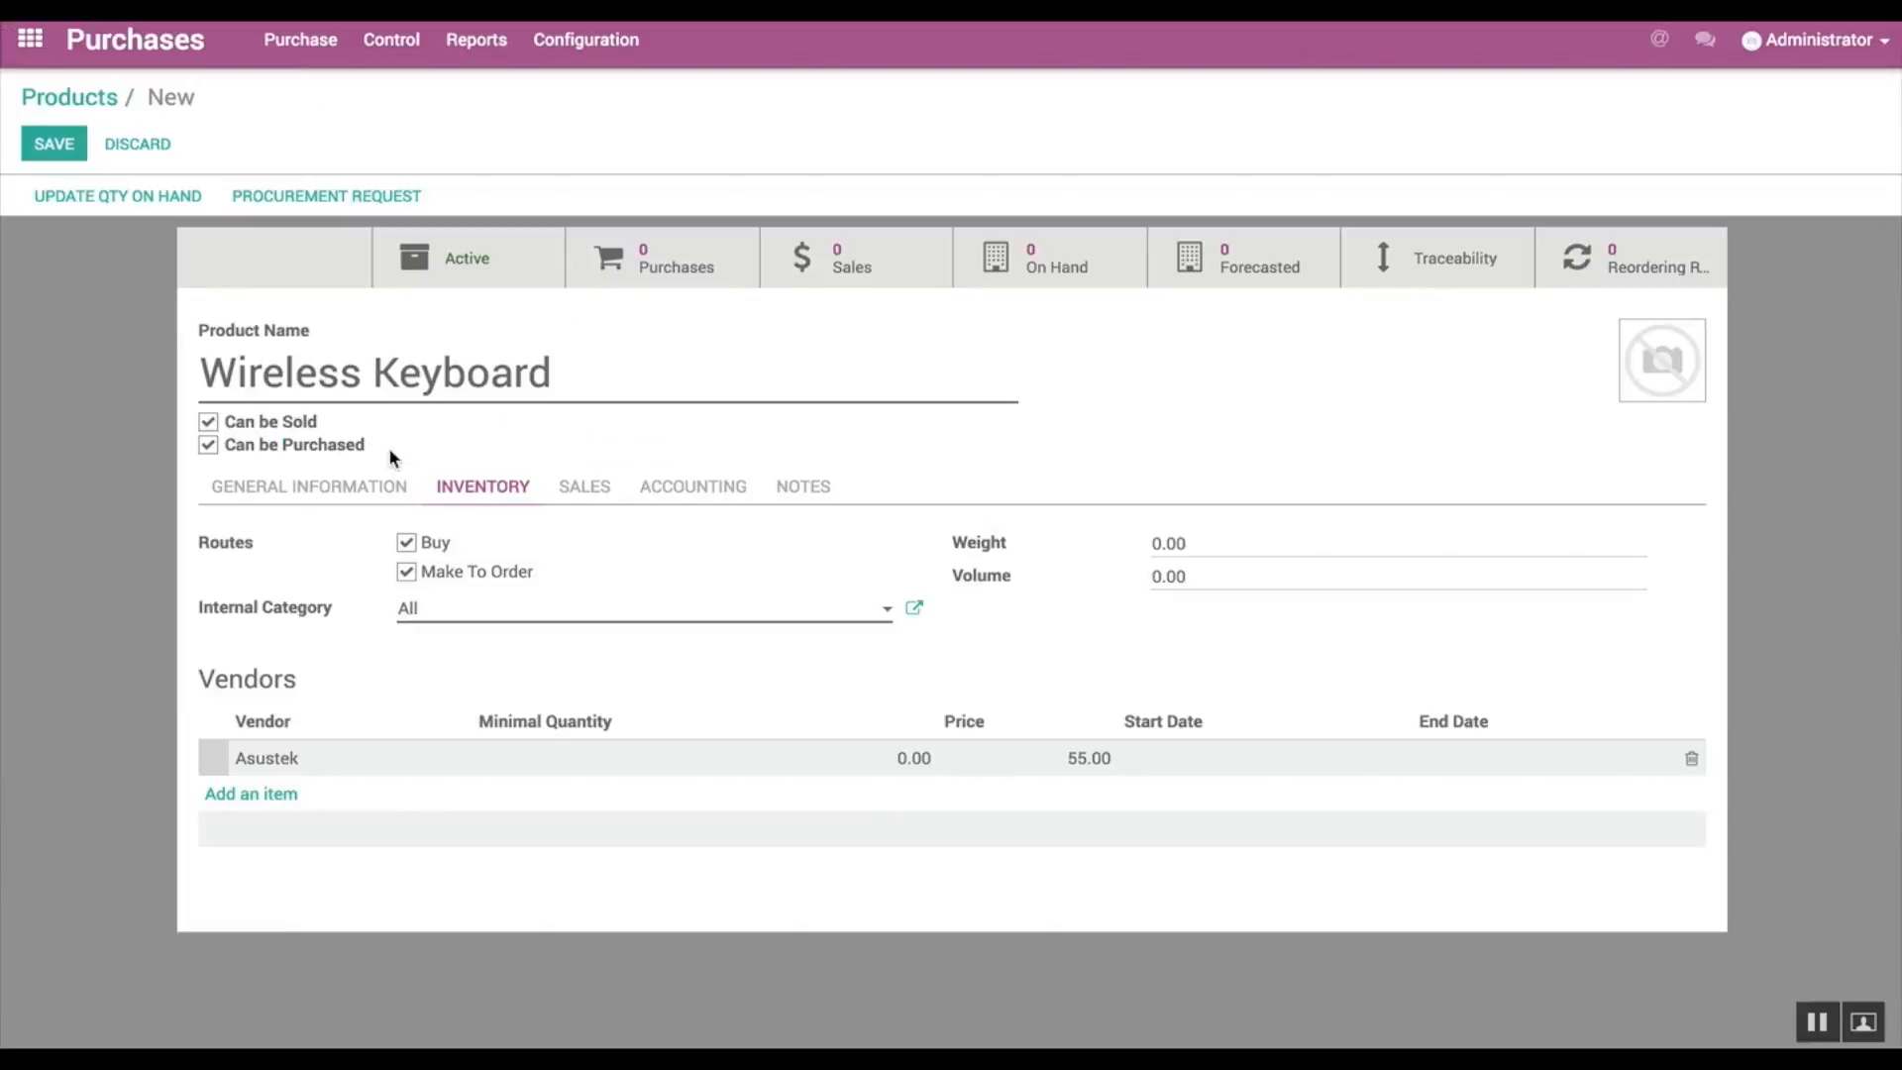
pyautogui.click(51, 145)
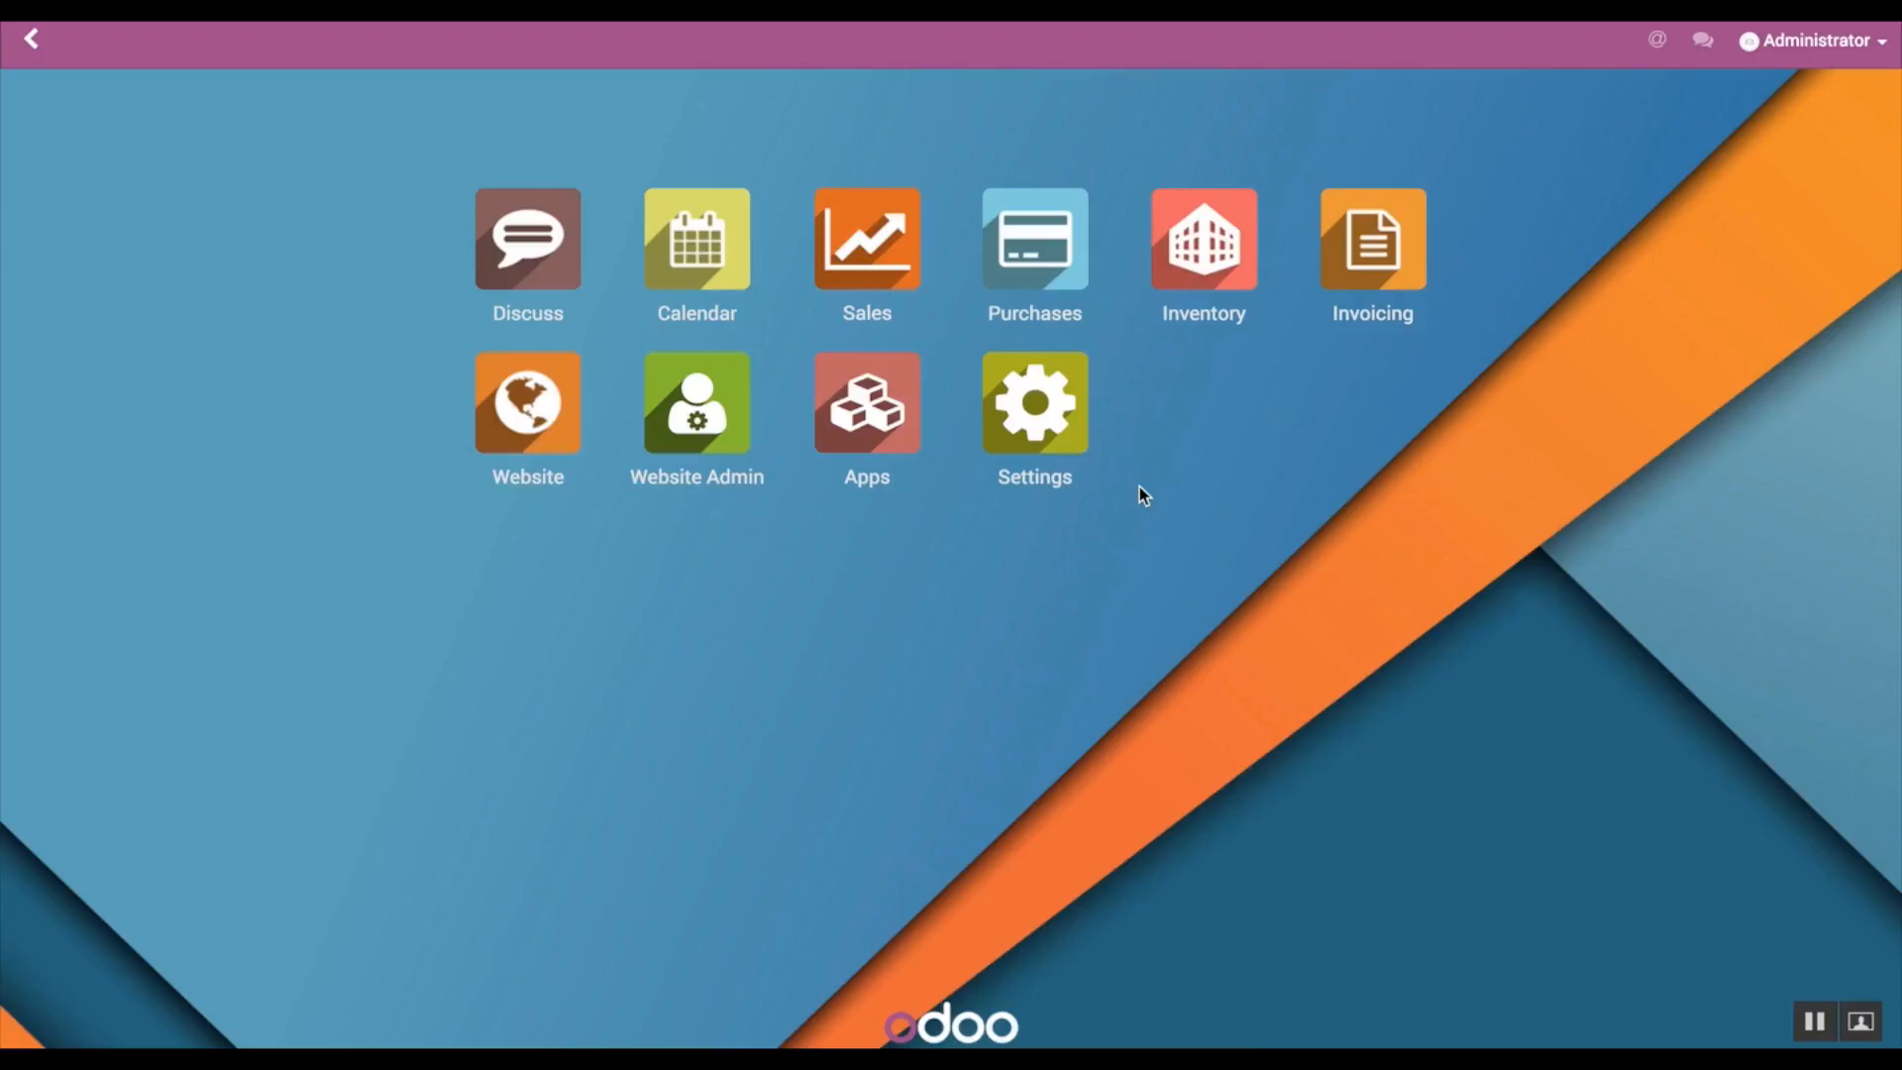
# Step: Create a new request for quotation in Purchases with Asustek as the vendor
pyautogui.click(1036, 255)
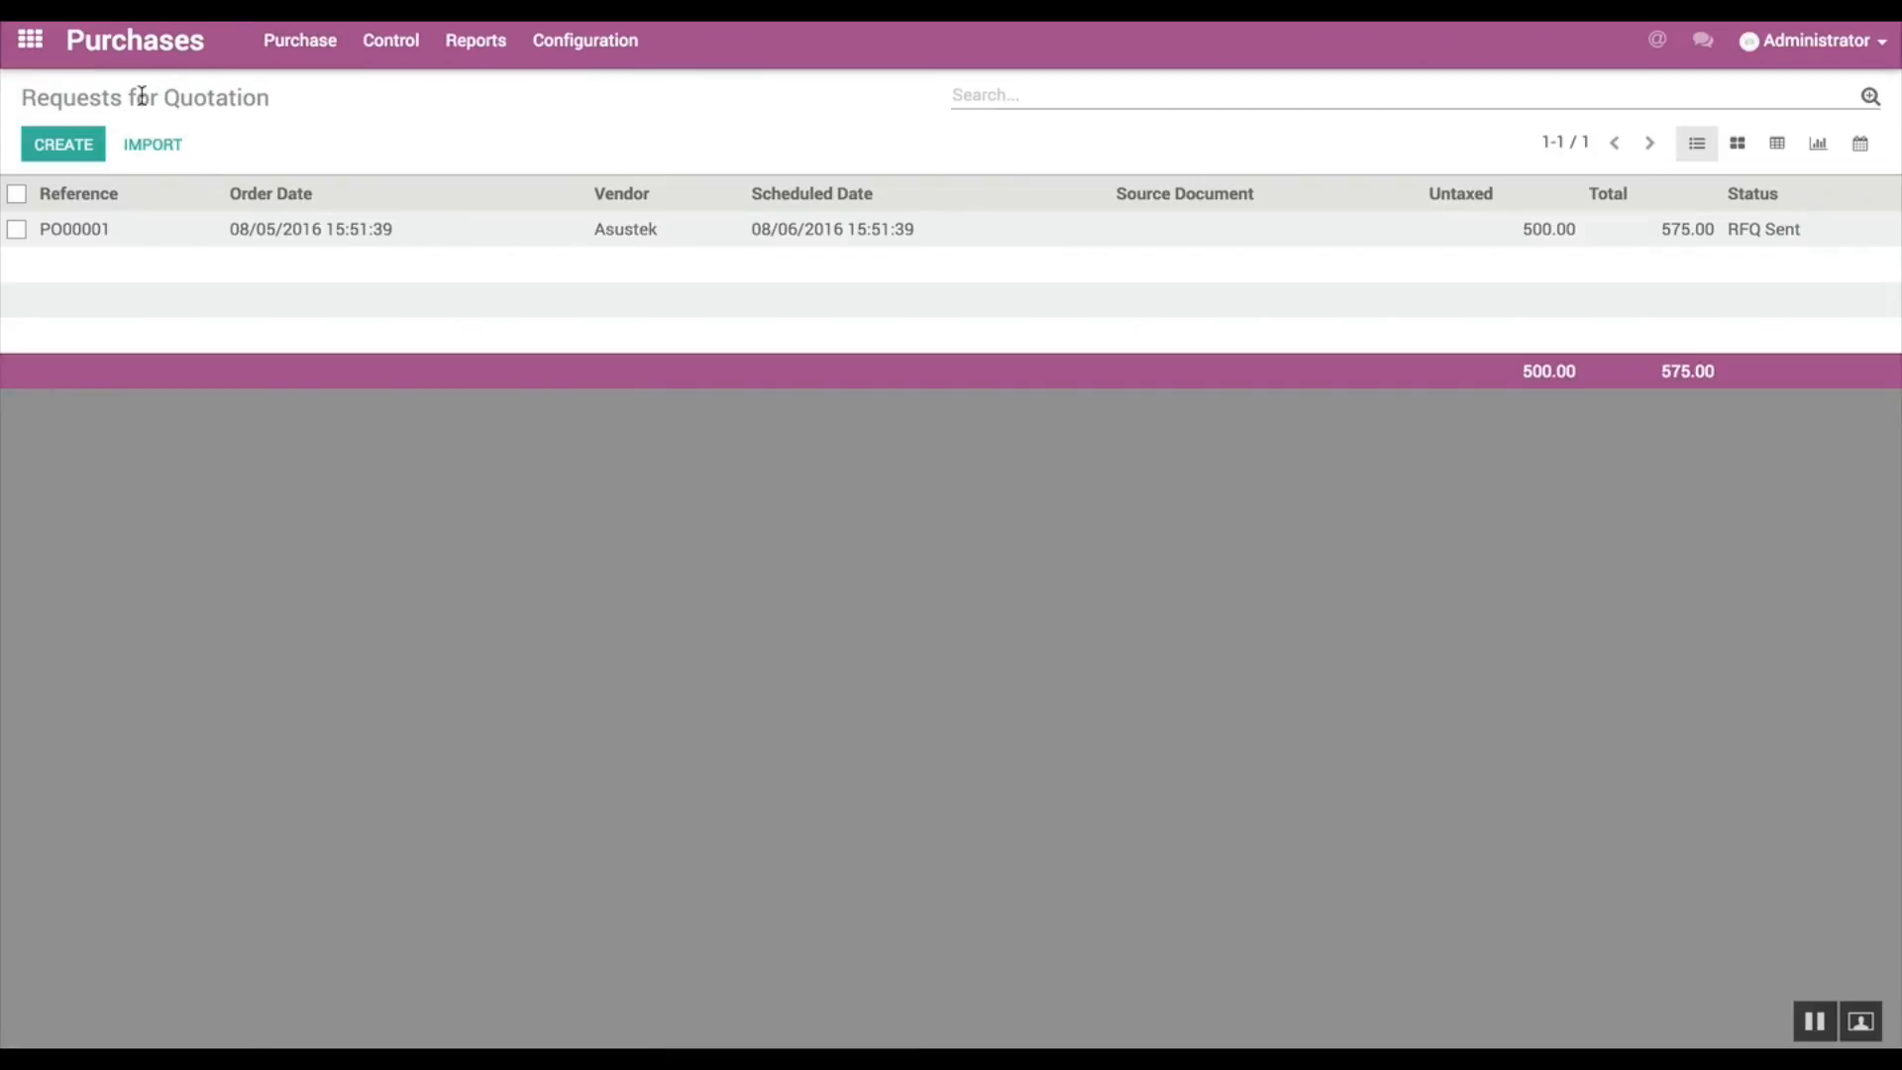
pyautogui.click(66, 146)
pyautogui.write('a')
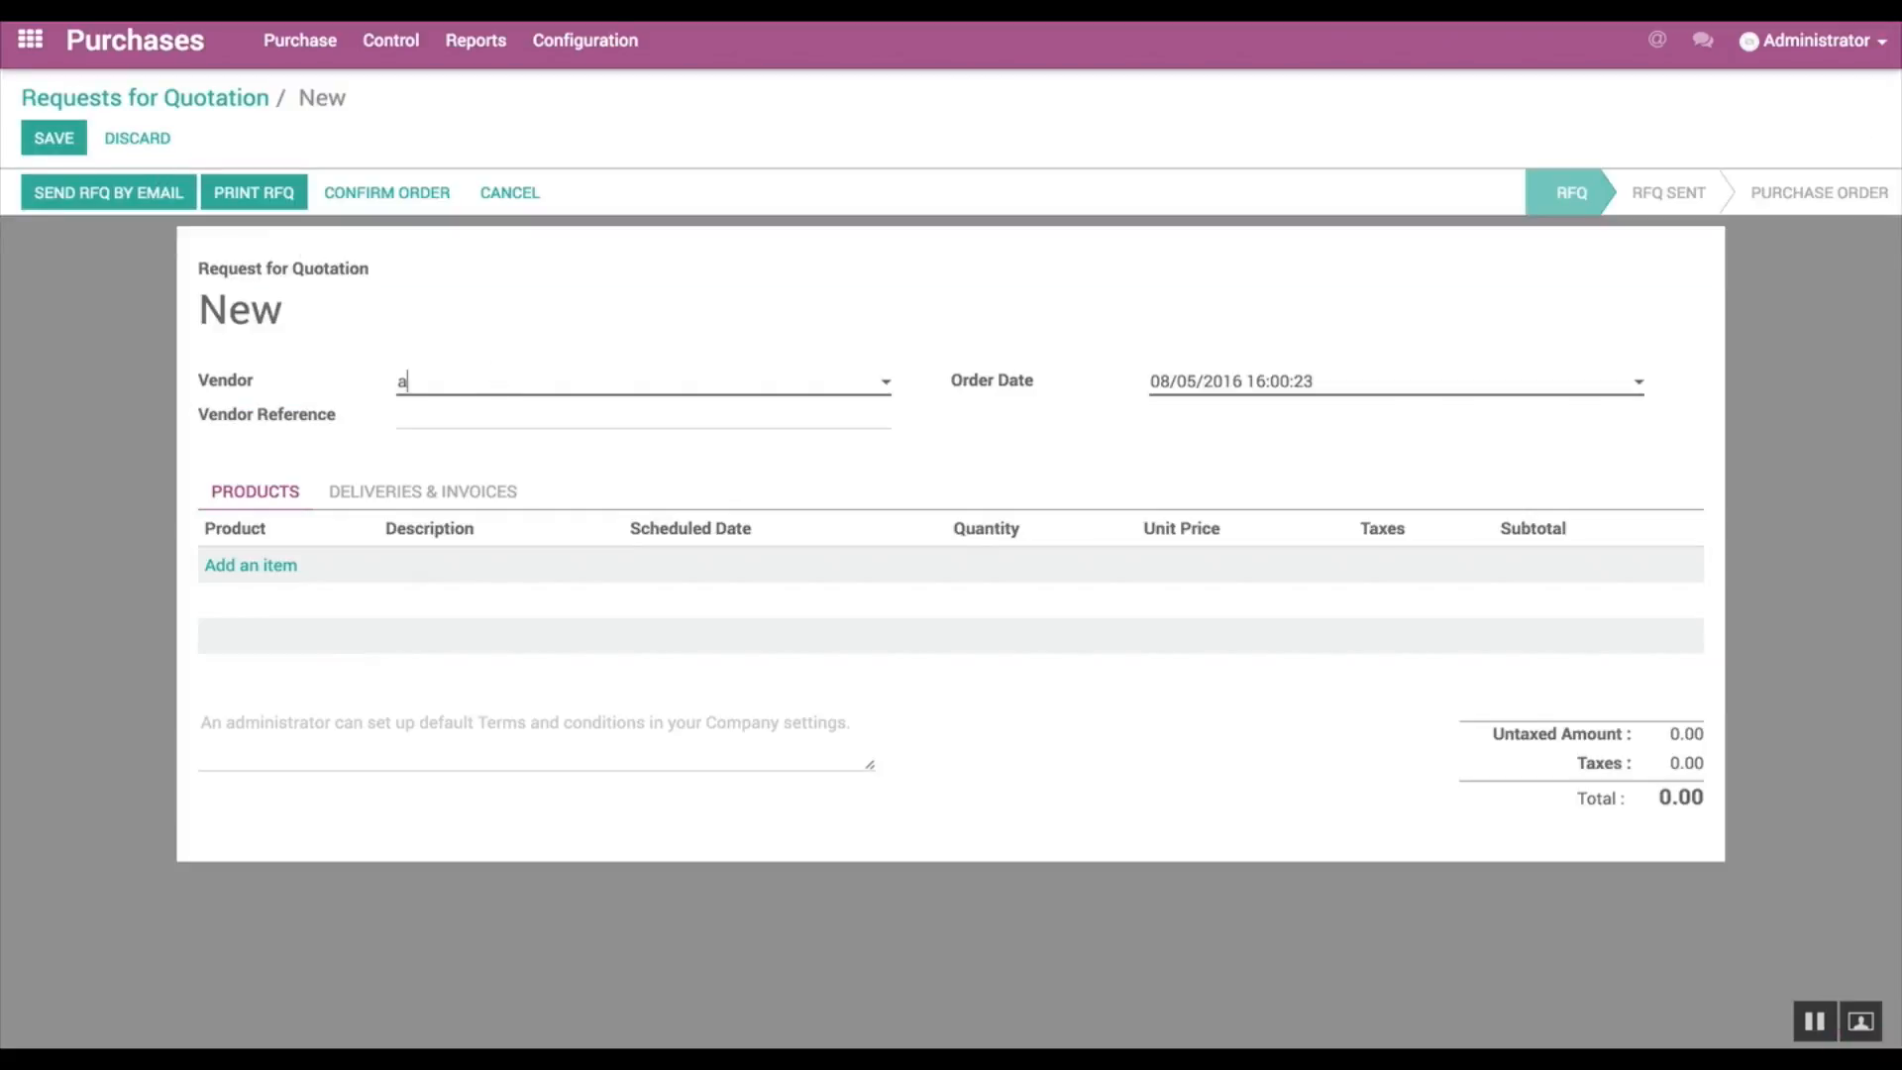
pyautogui.click(486, 417)
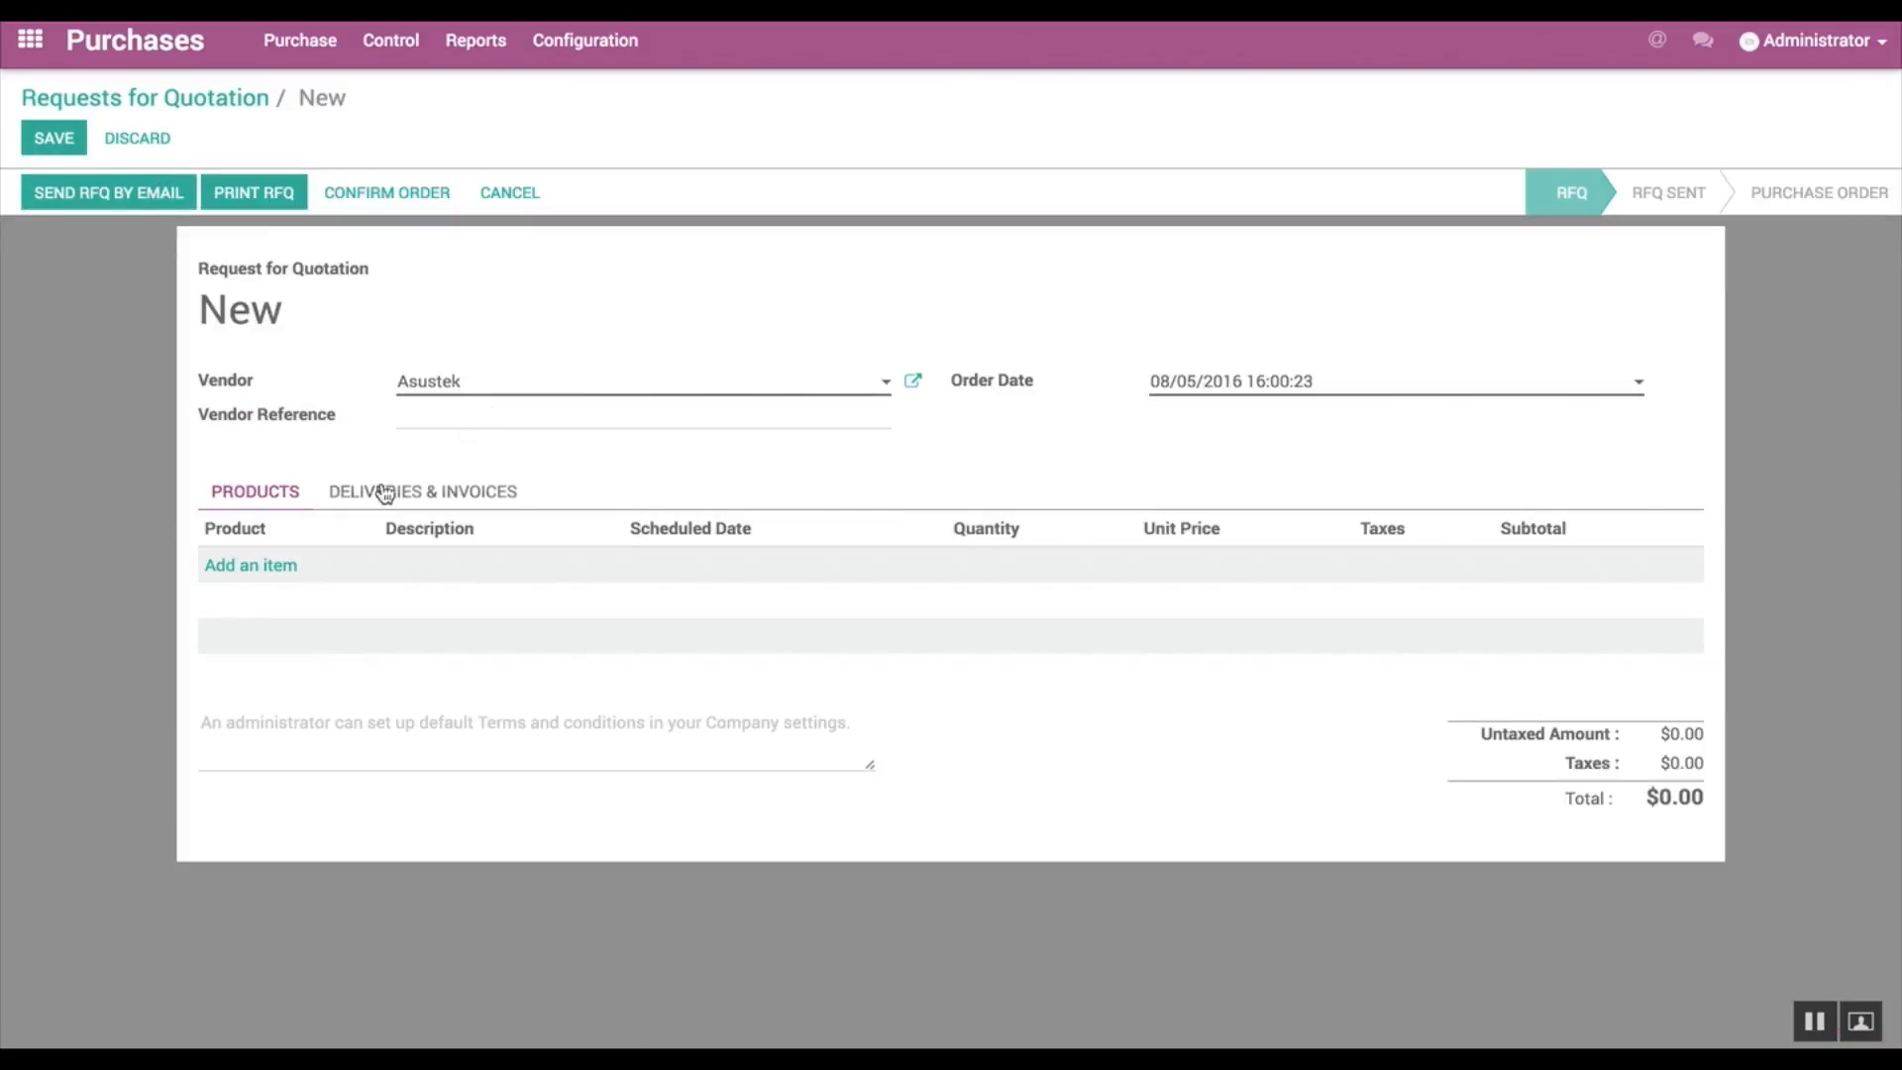
# Step: Add 10 units of the KB350 Keyboard to the Asustek request for quotation, save it and confirm the order
pyautogui.click(276, 565)
pyautogui.write('key')
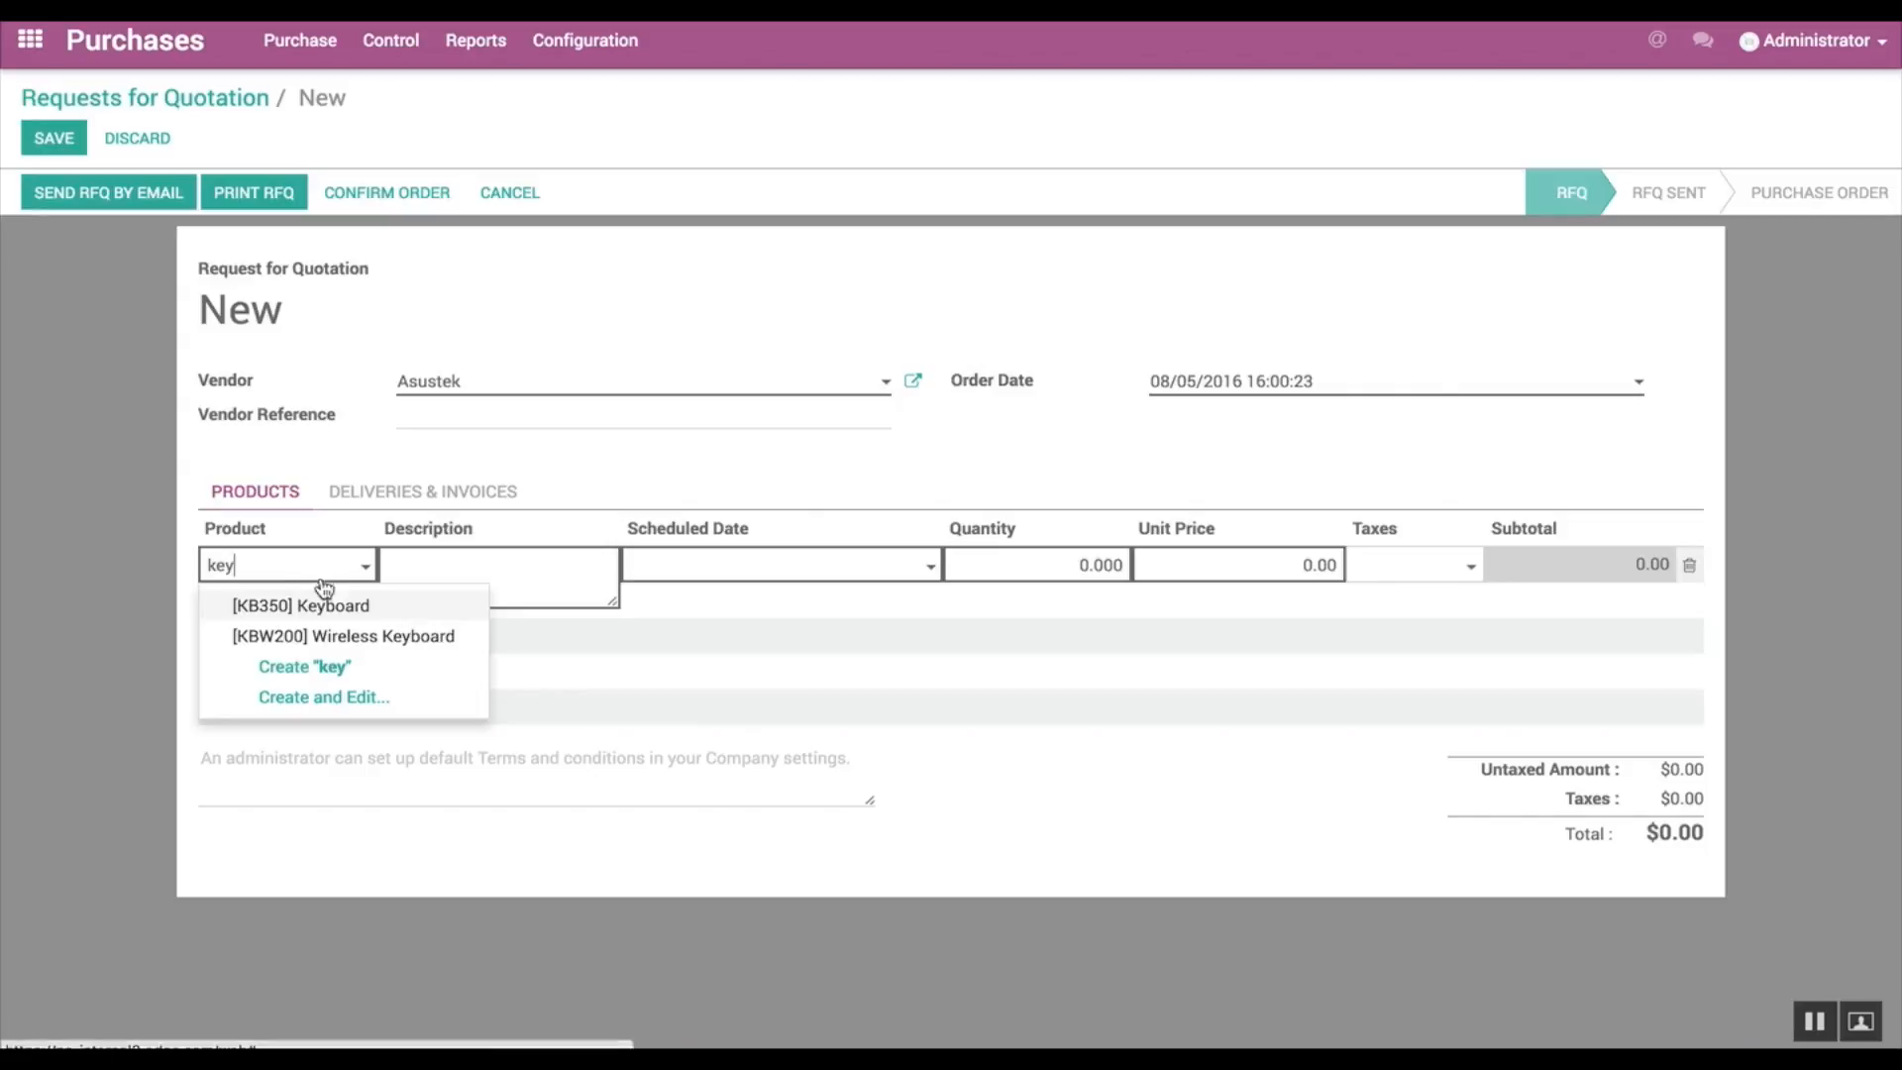
pyautogui.click(338, 606)
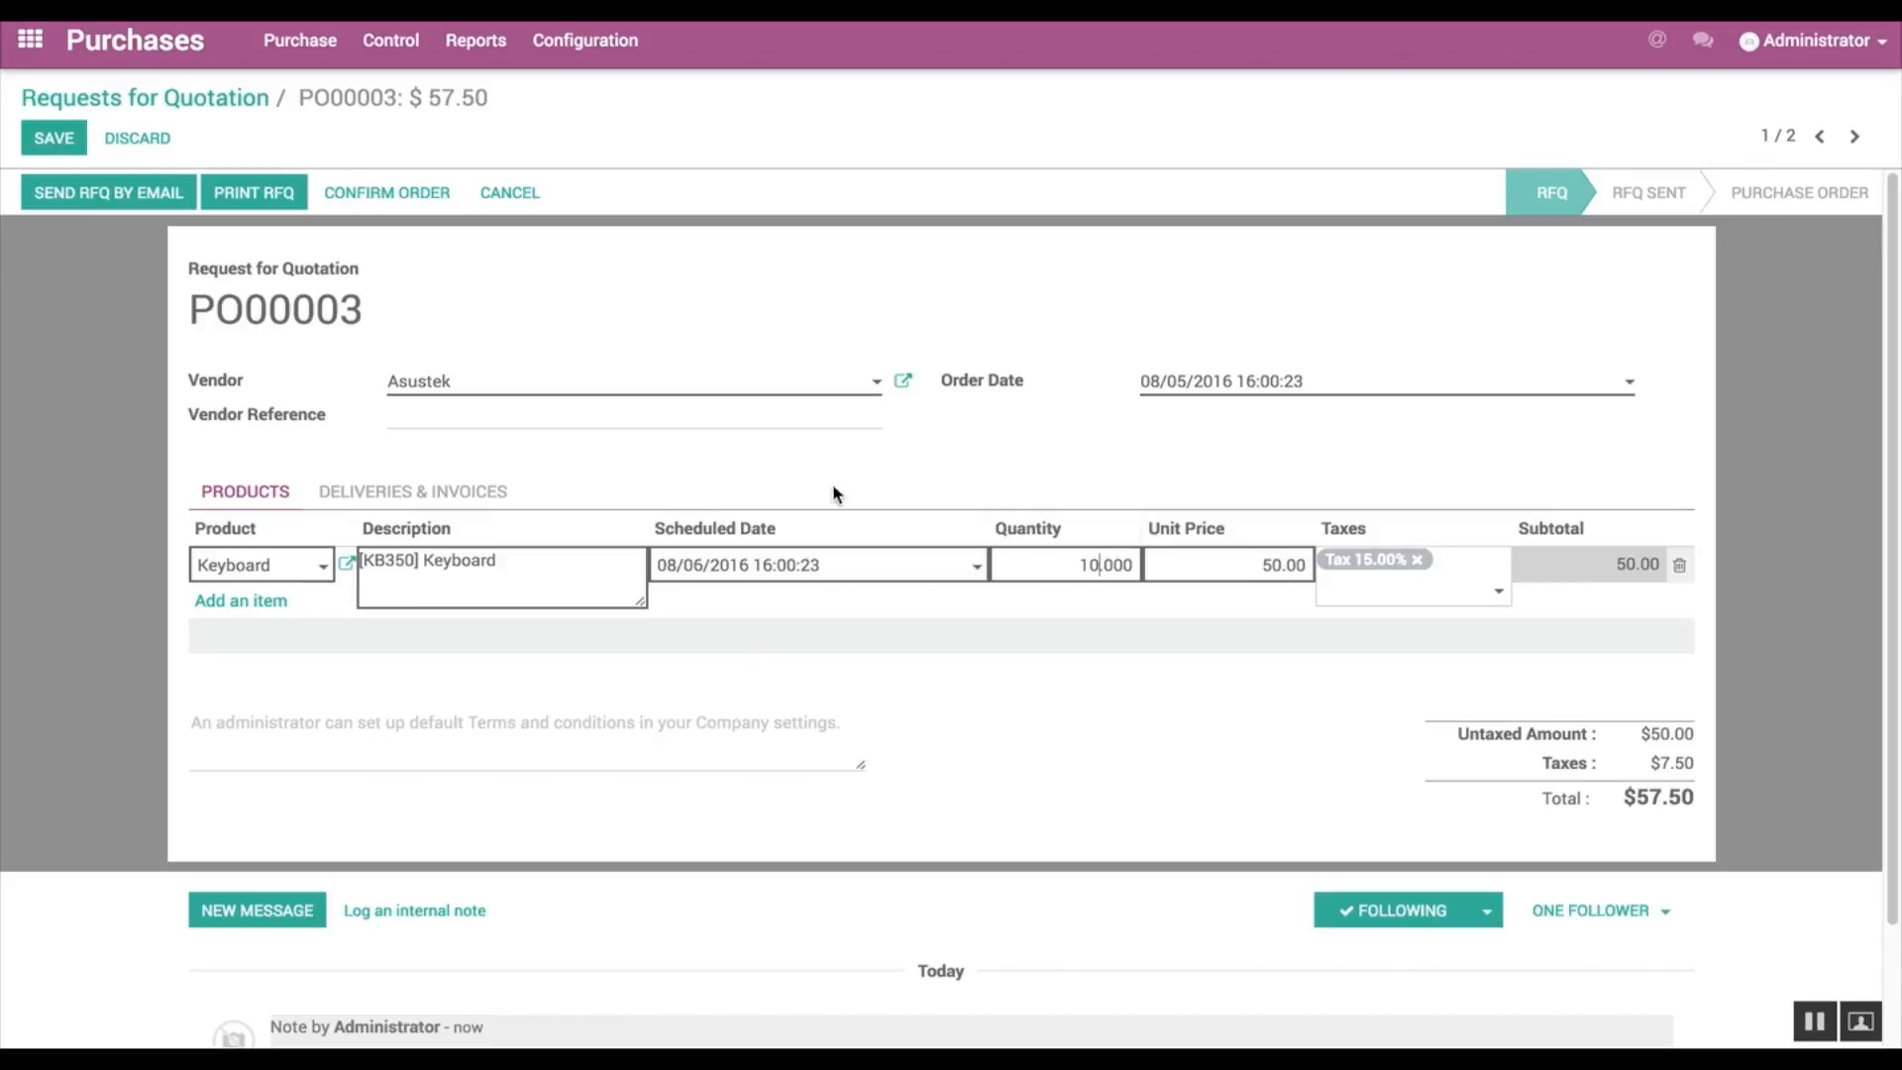
pyautogui.click(67, 149)
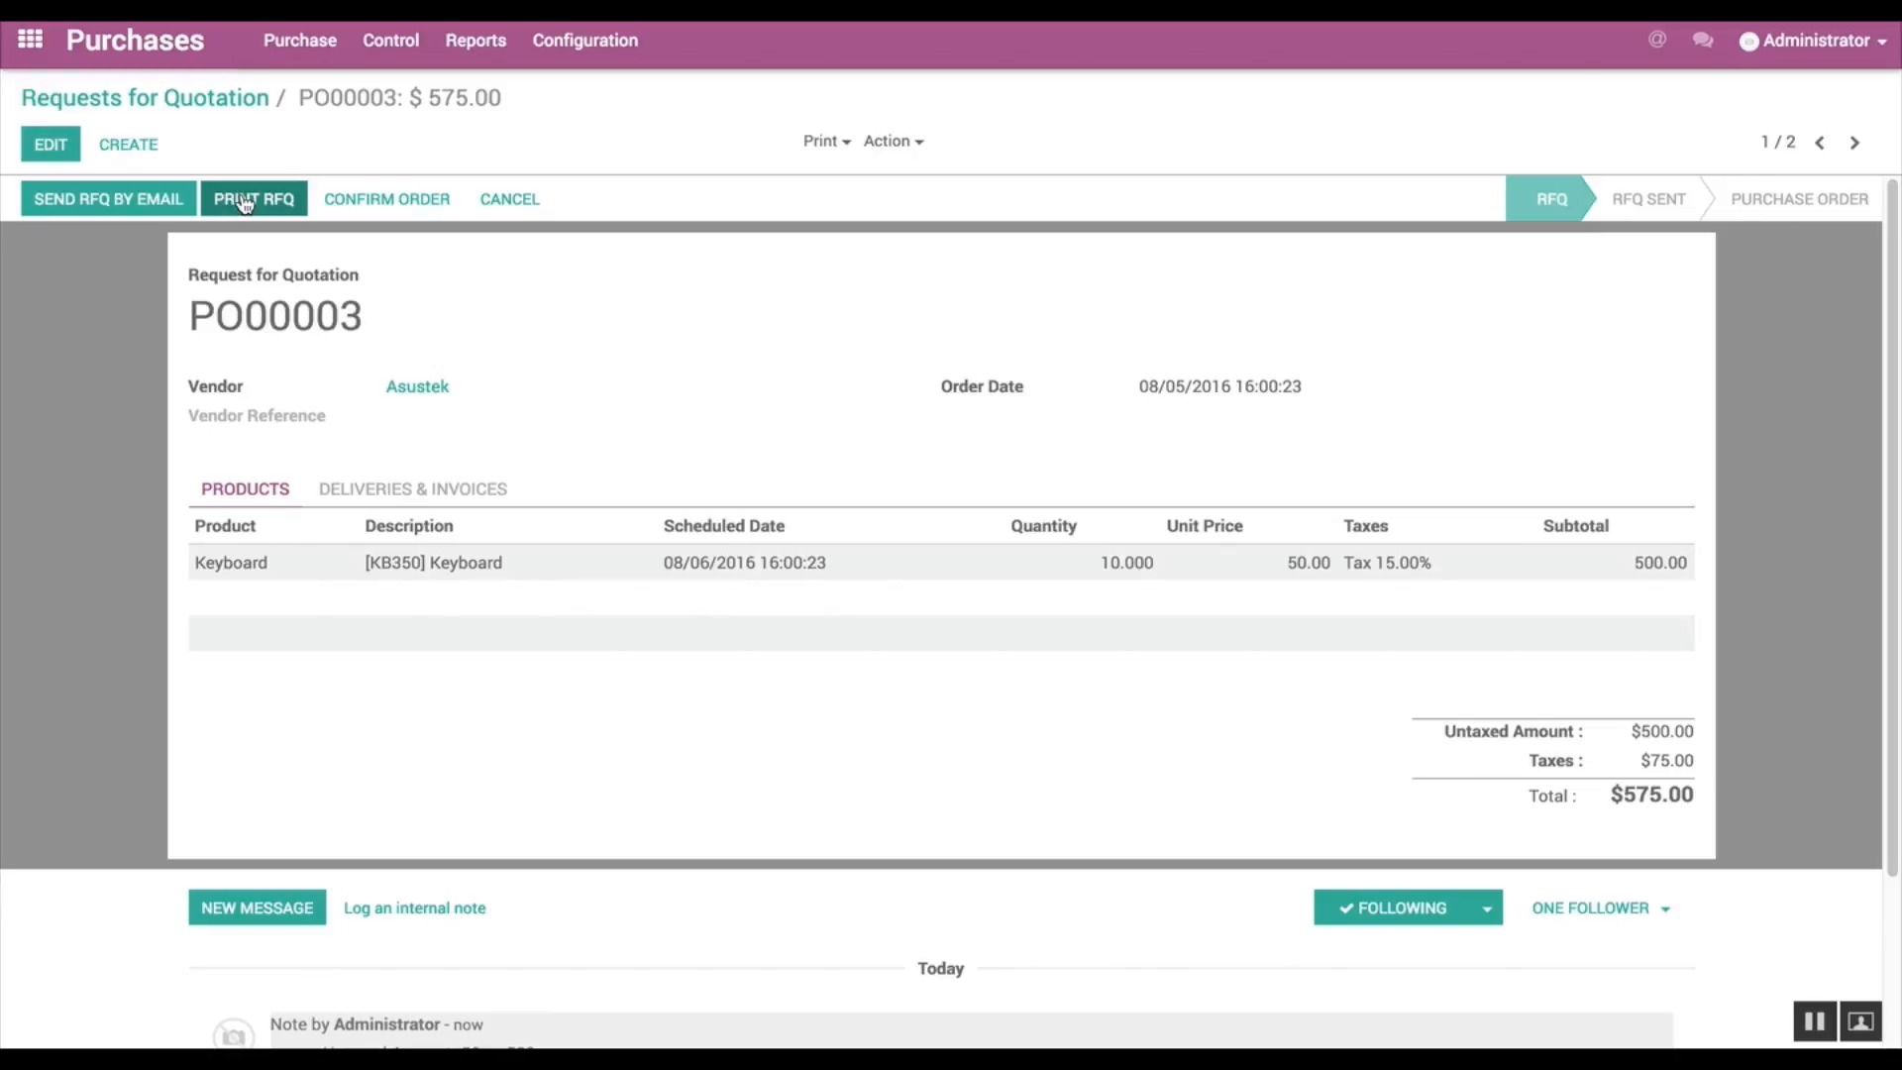
pyautogui.click(425, 210)
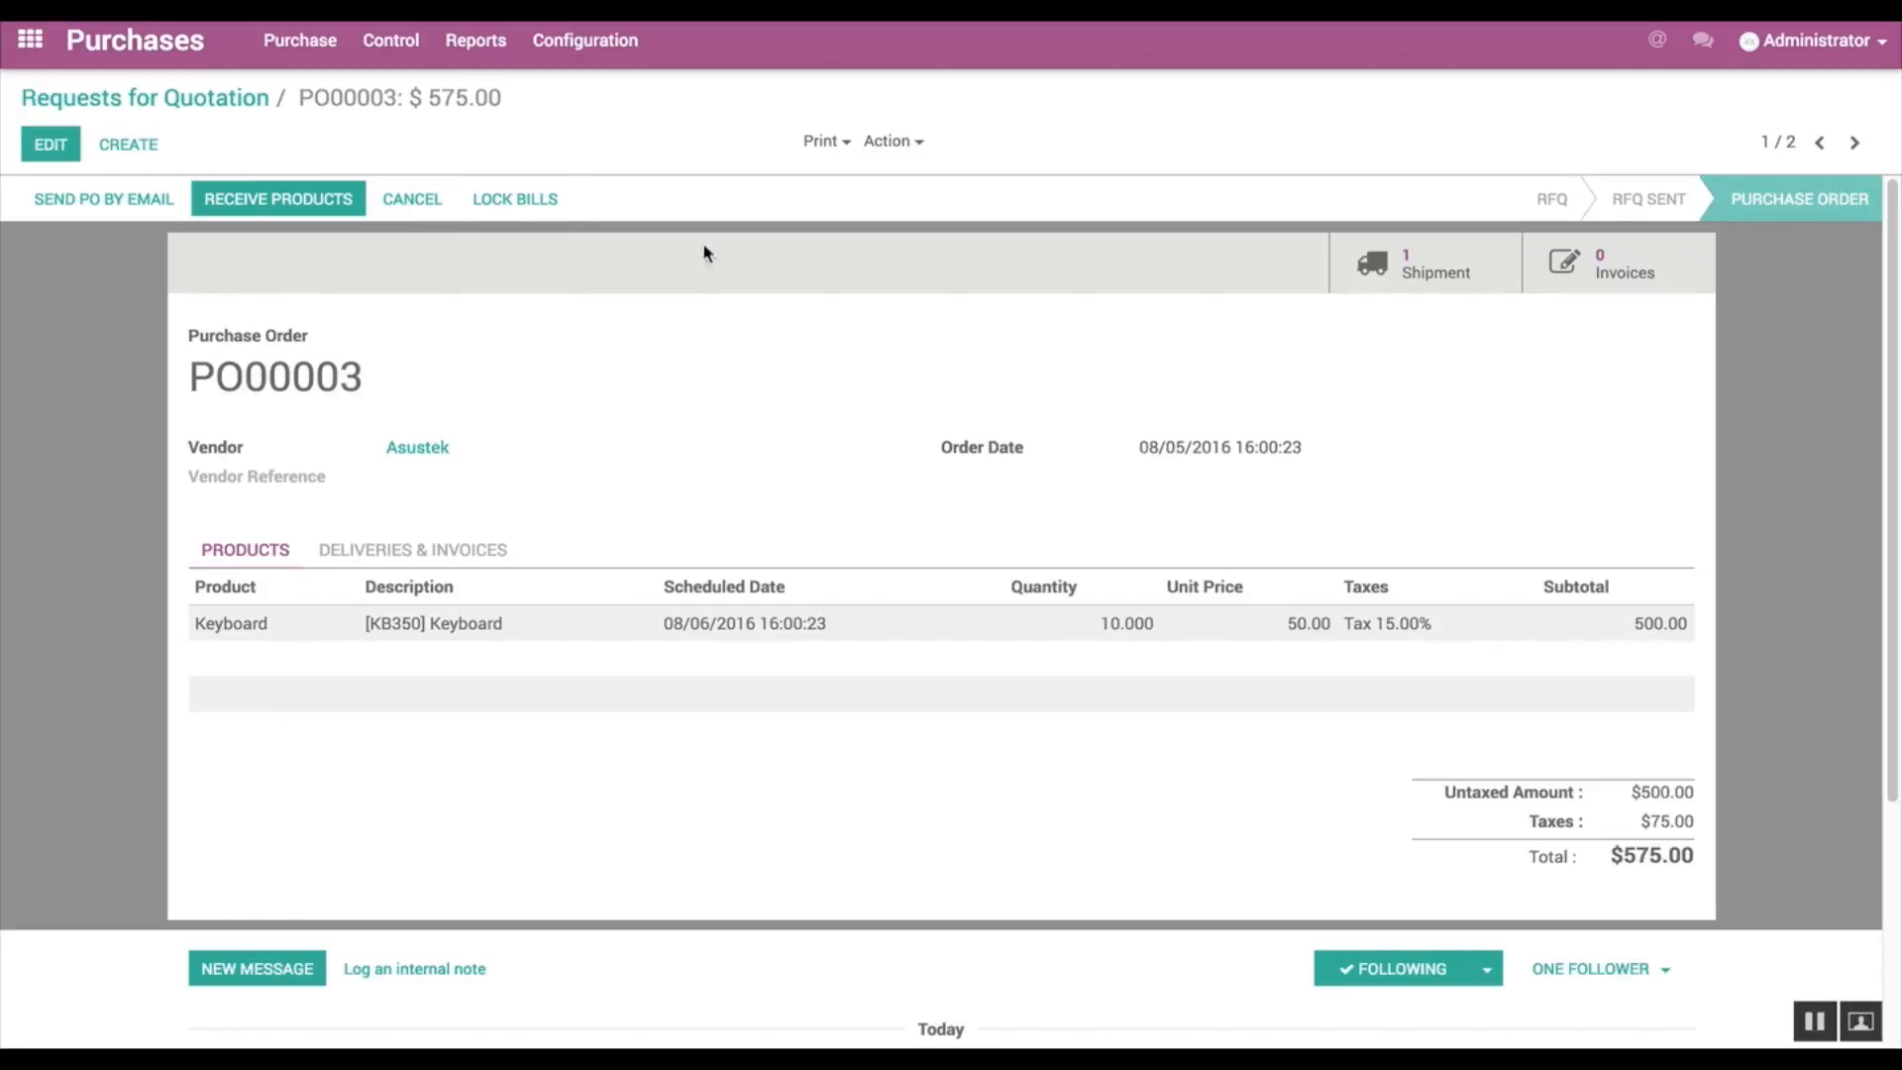
# Step: Validate the incoming shipment of the Asustek purchase order, processing all quantities through an immediate transfer
pyautogui.click(1356, 284)
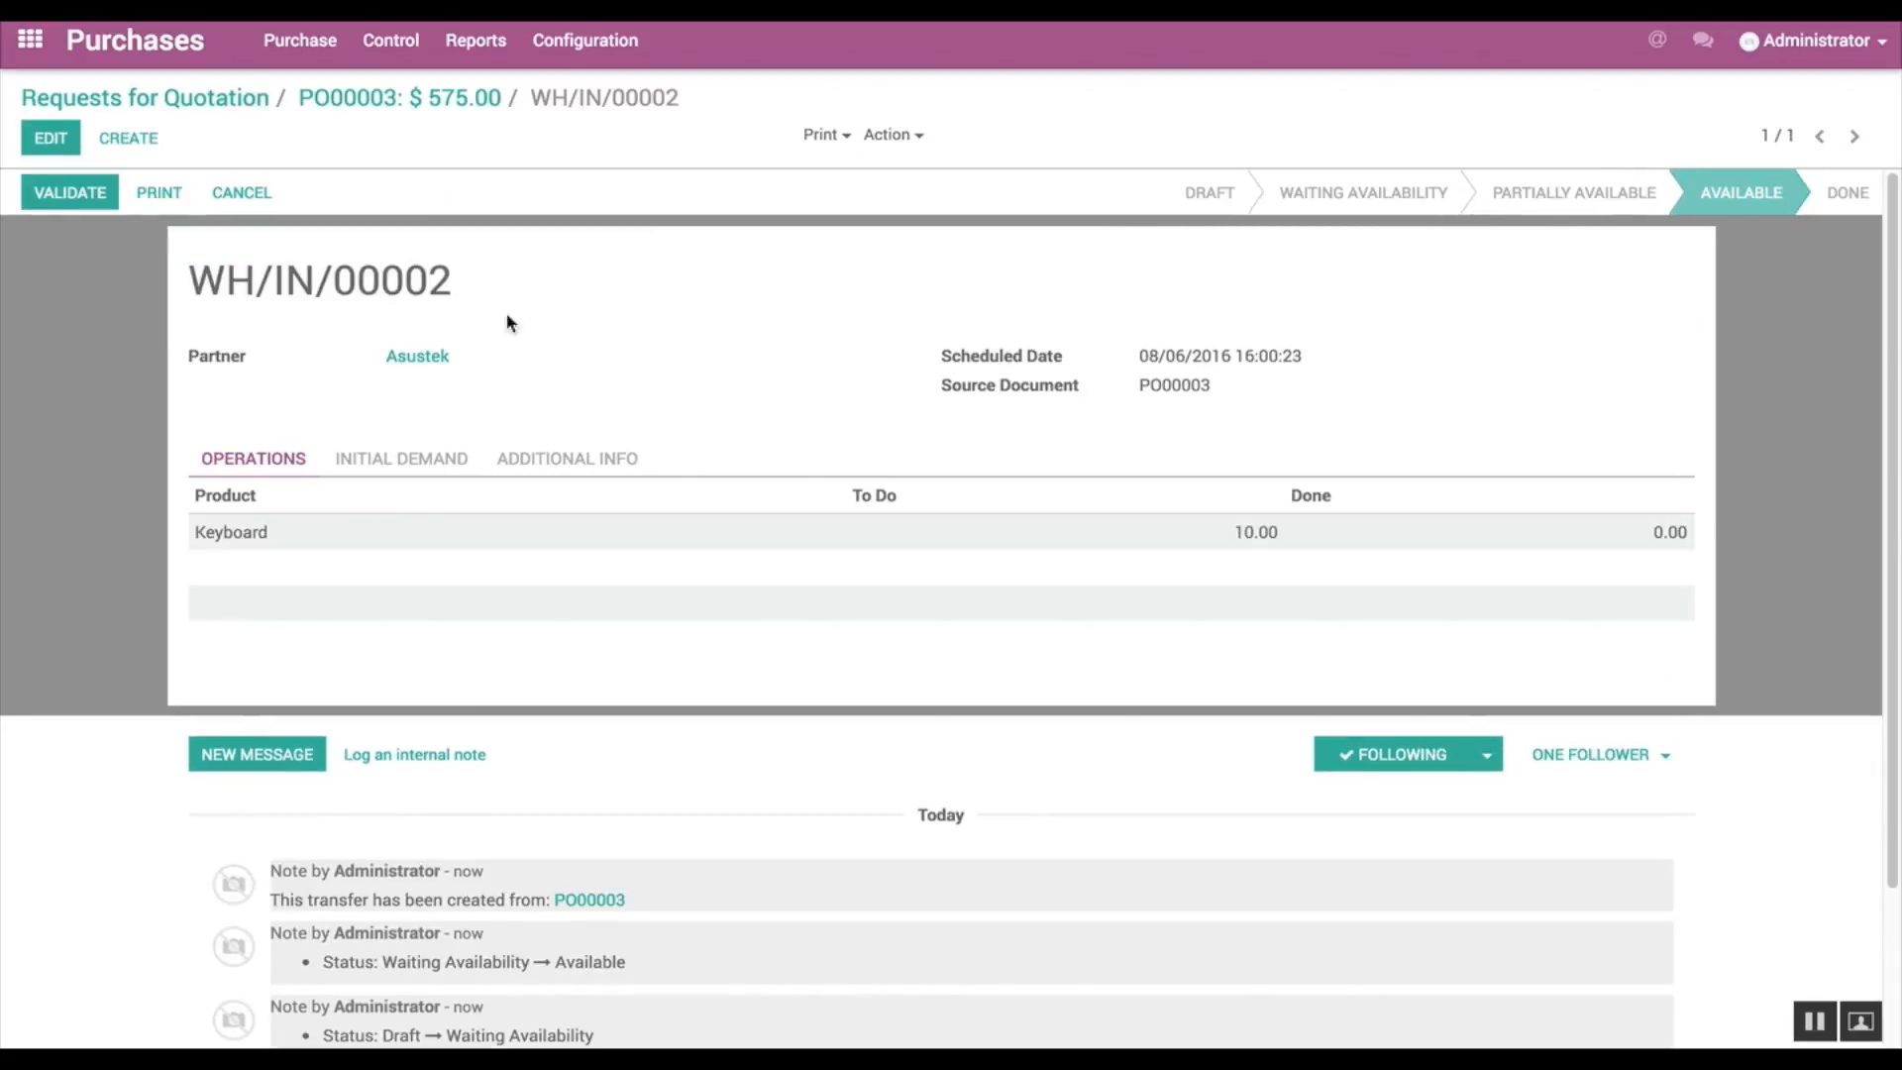
pyautogui.click(50, 198)
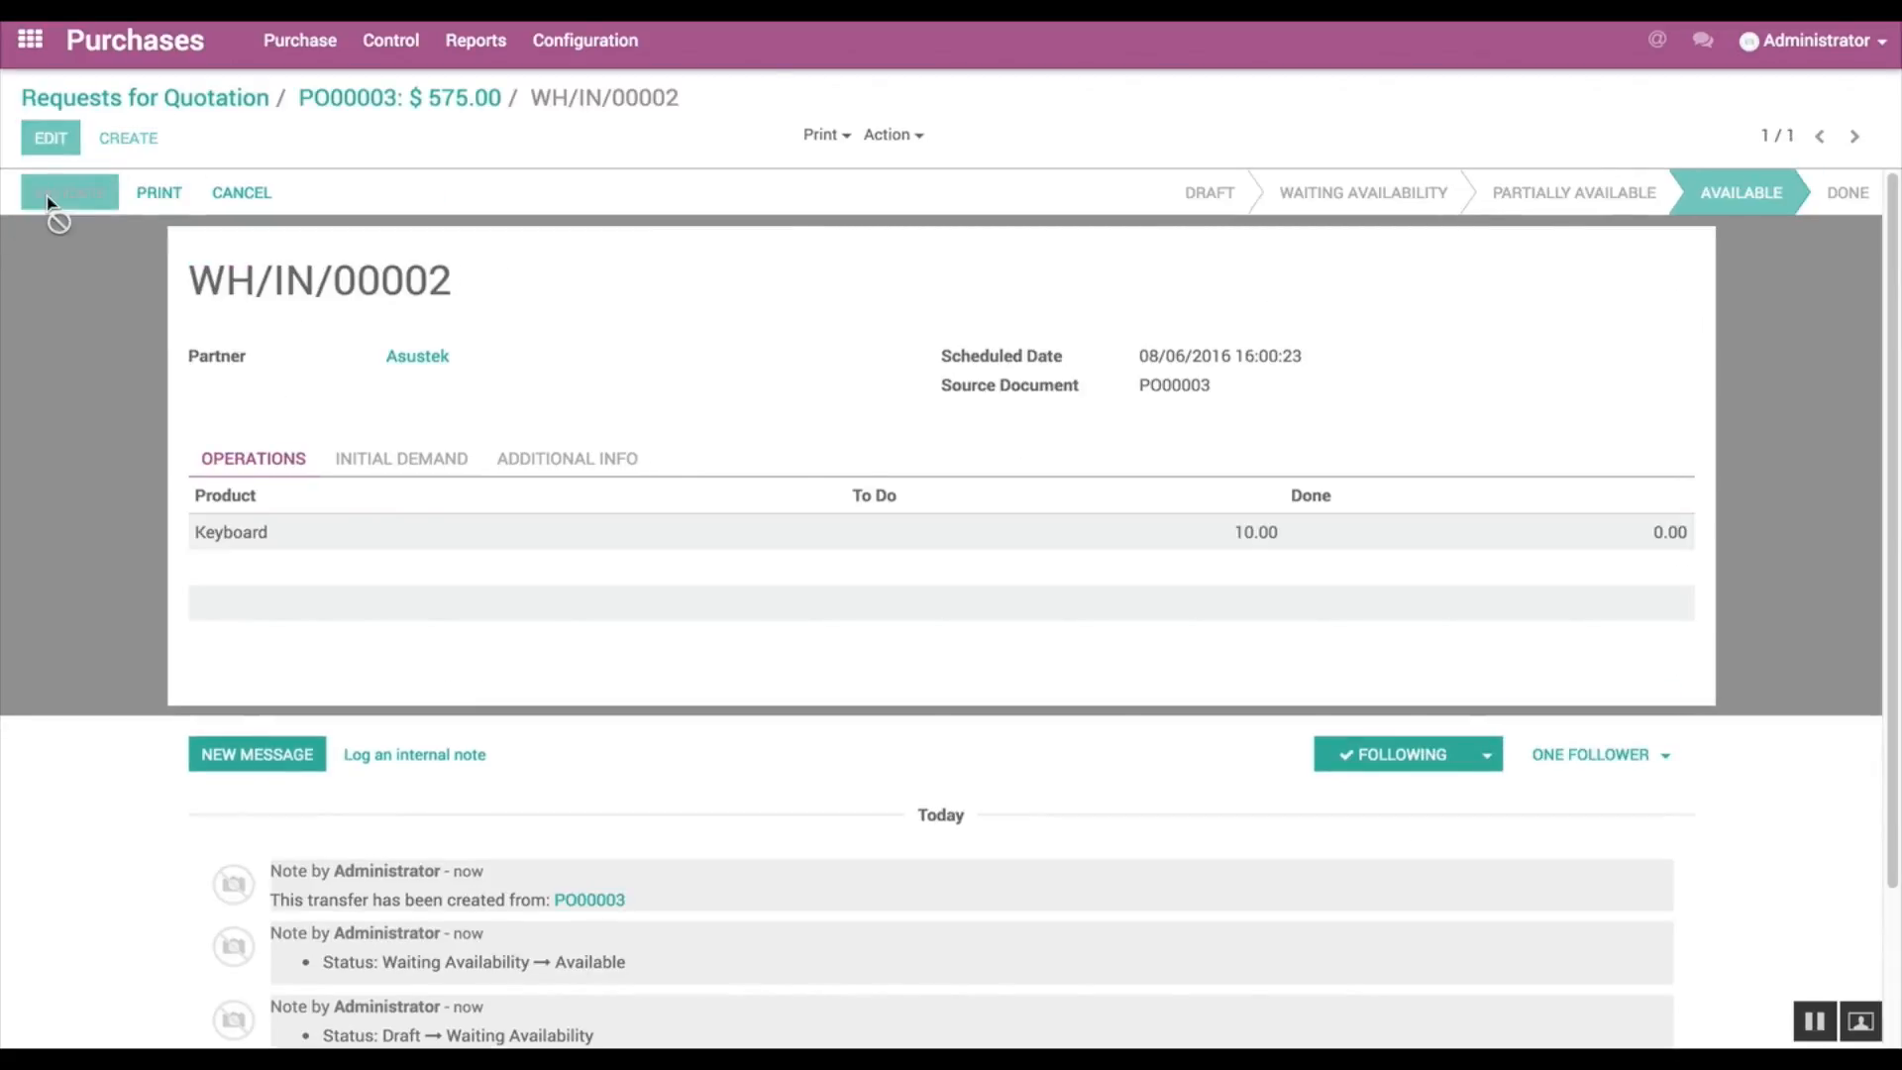
pyautogui.click(372, 282)
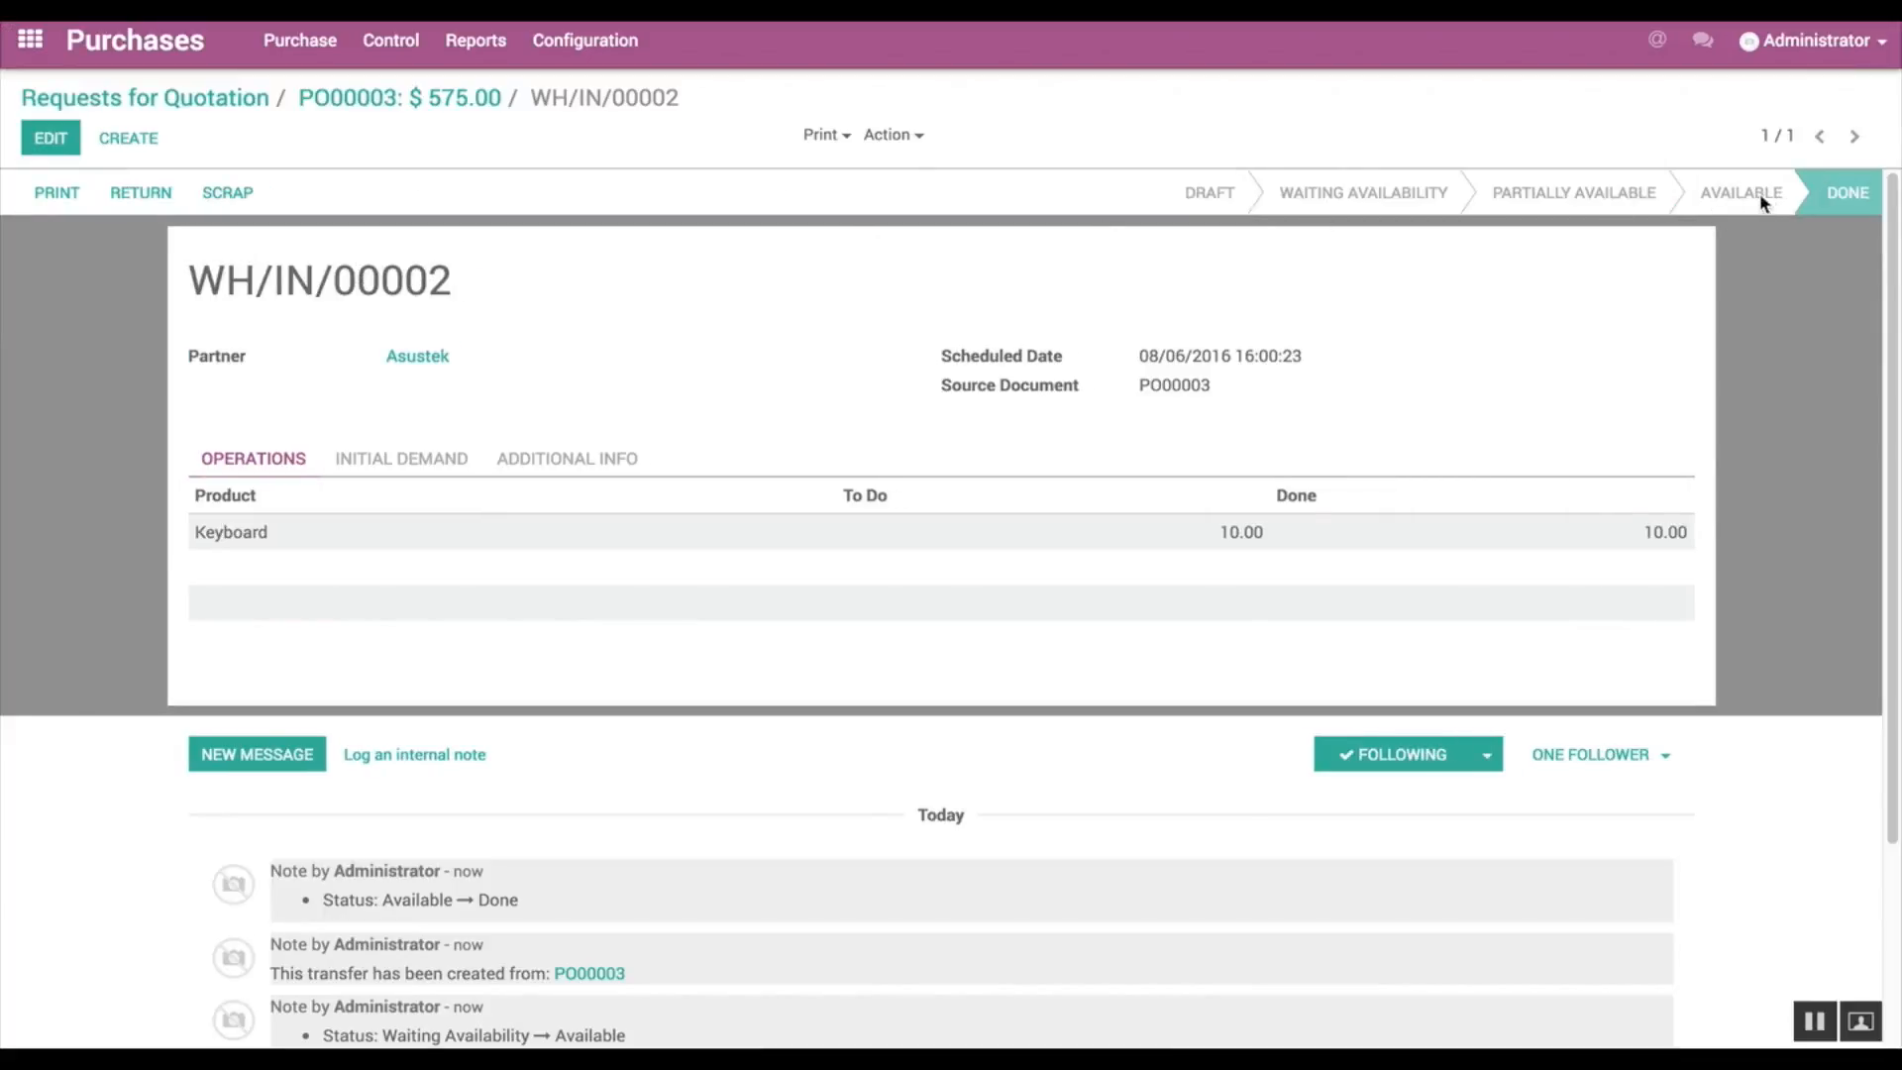
# Step: Create a vendor bill from the Asustek purchase order and validate it
pyautogui.moveTo(1839, 195)
pyautogui.click(402, 103)
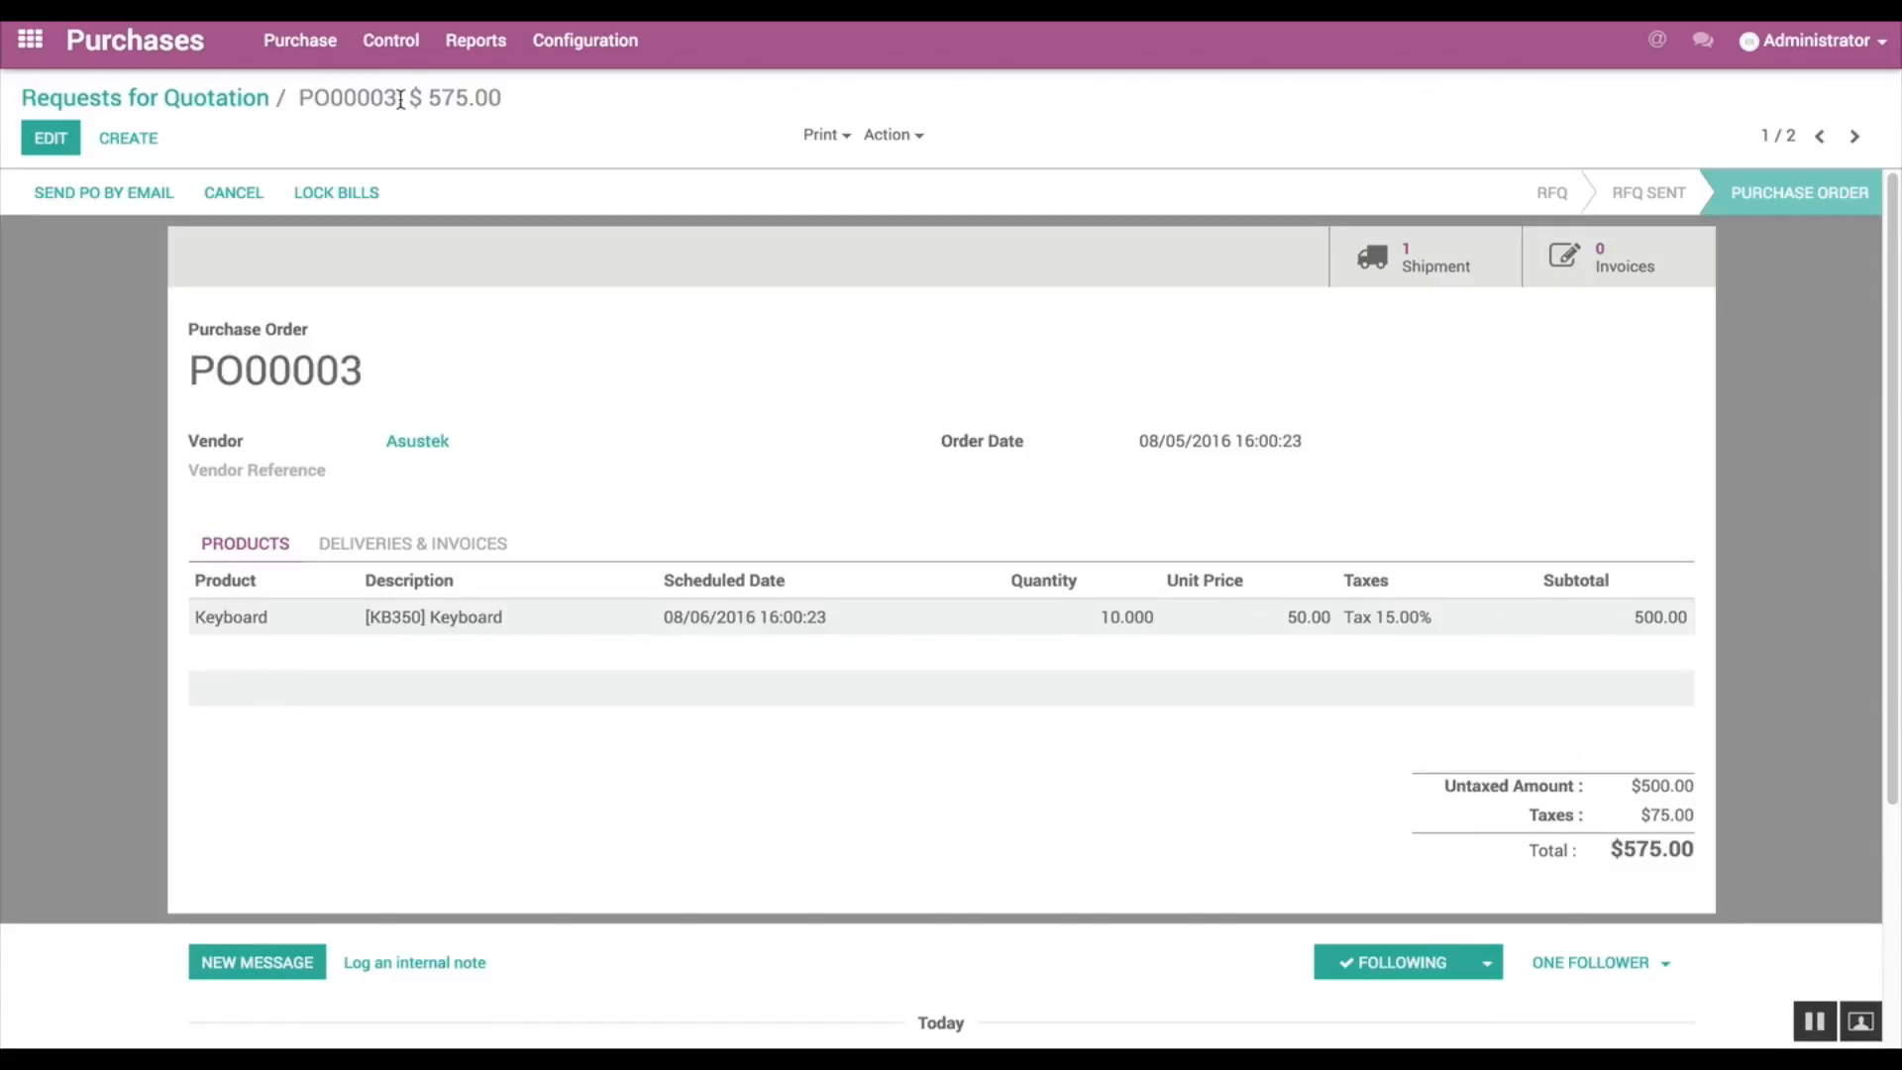
pyautogui.click(1618, 262)
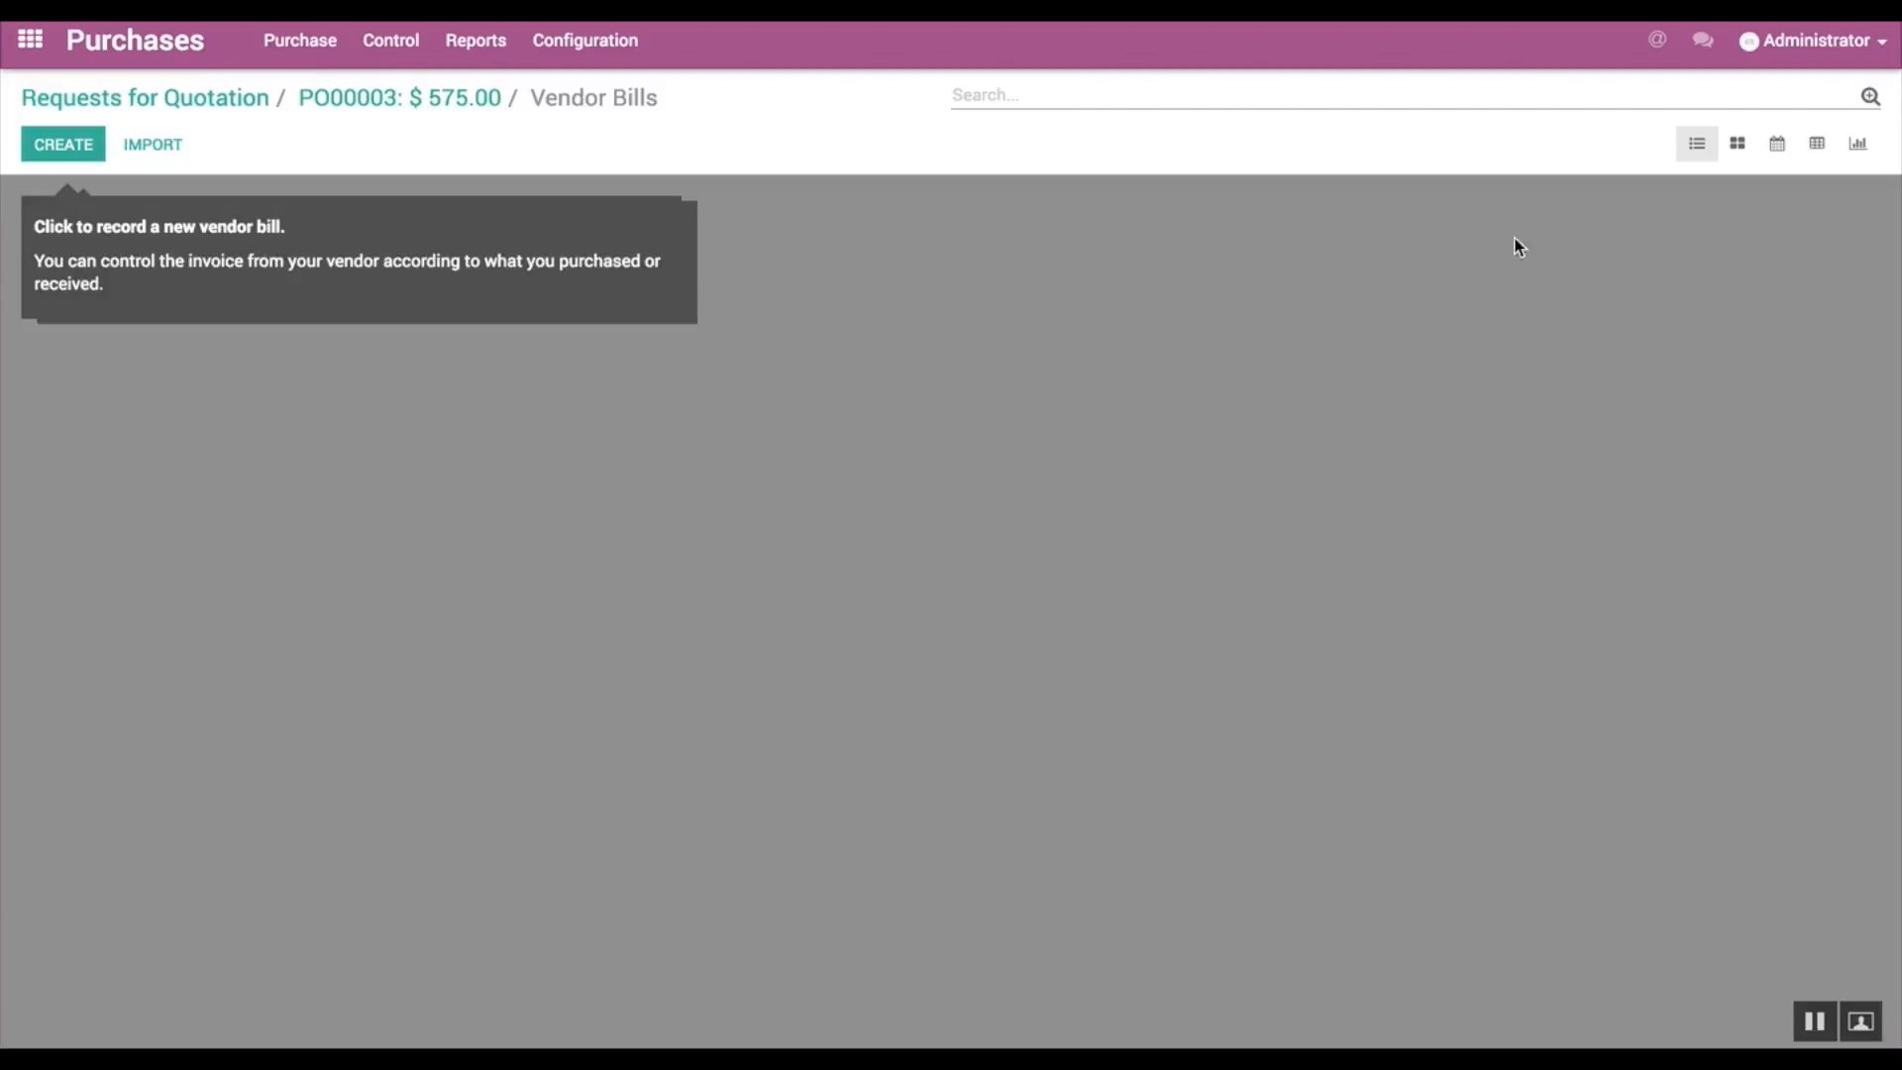
pyautogui.click(87, 151)
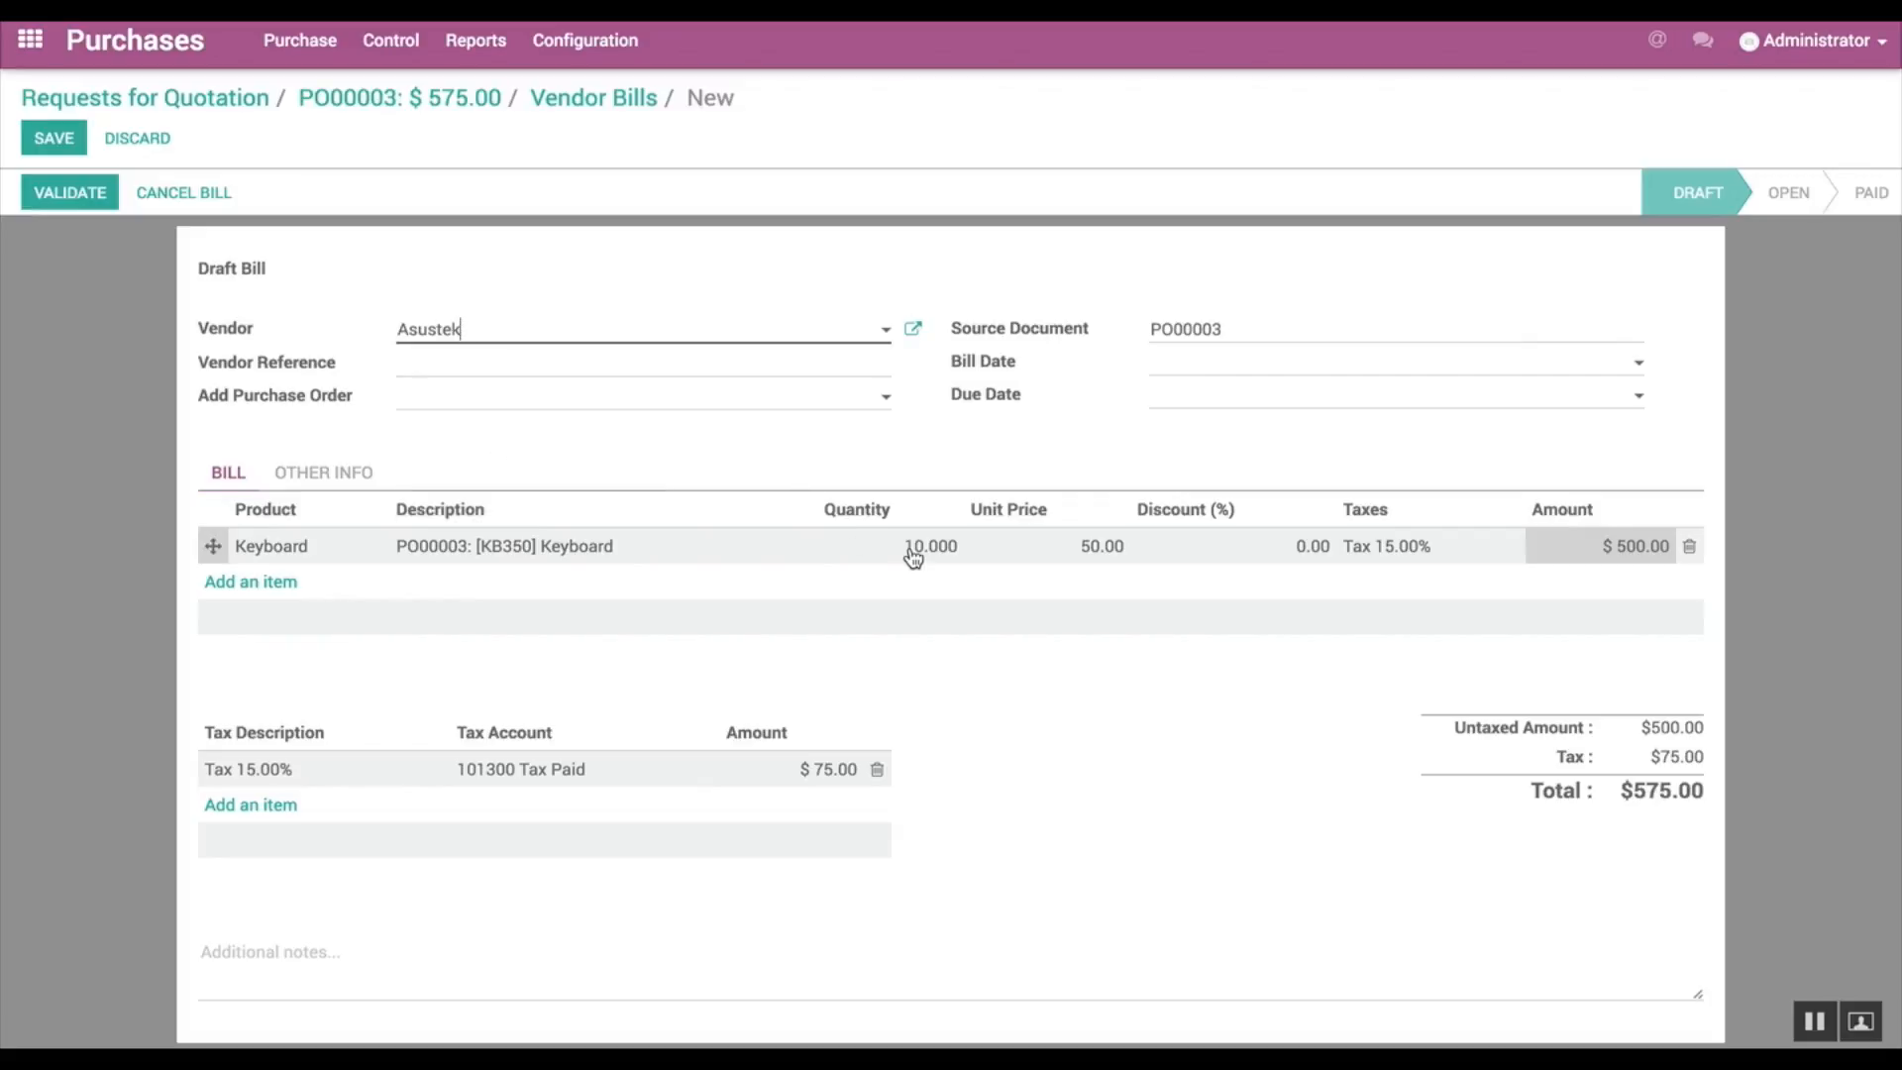
pyautogui.click(88, 198)
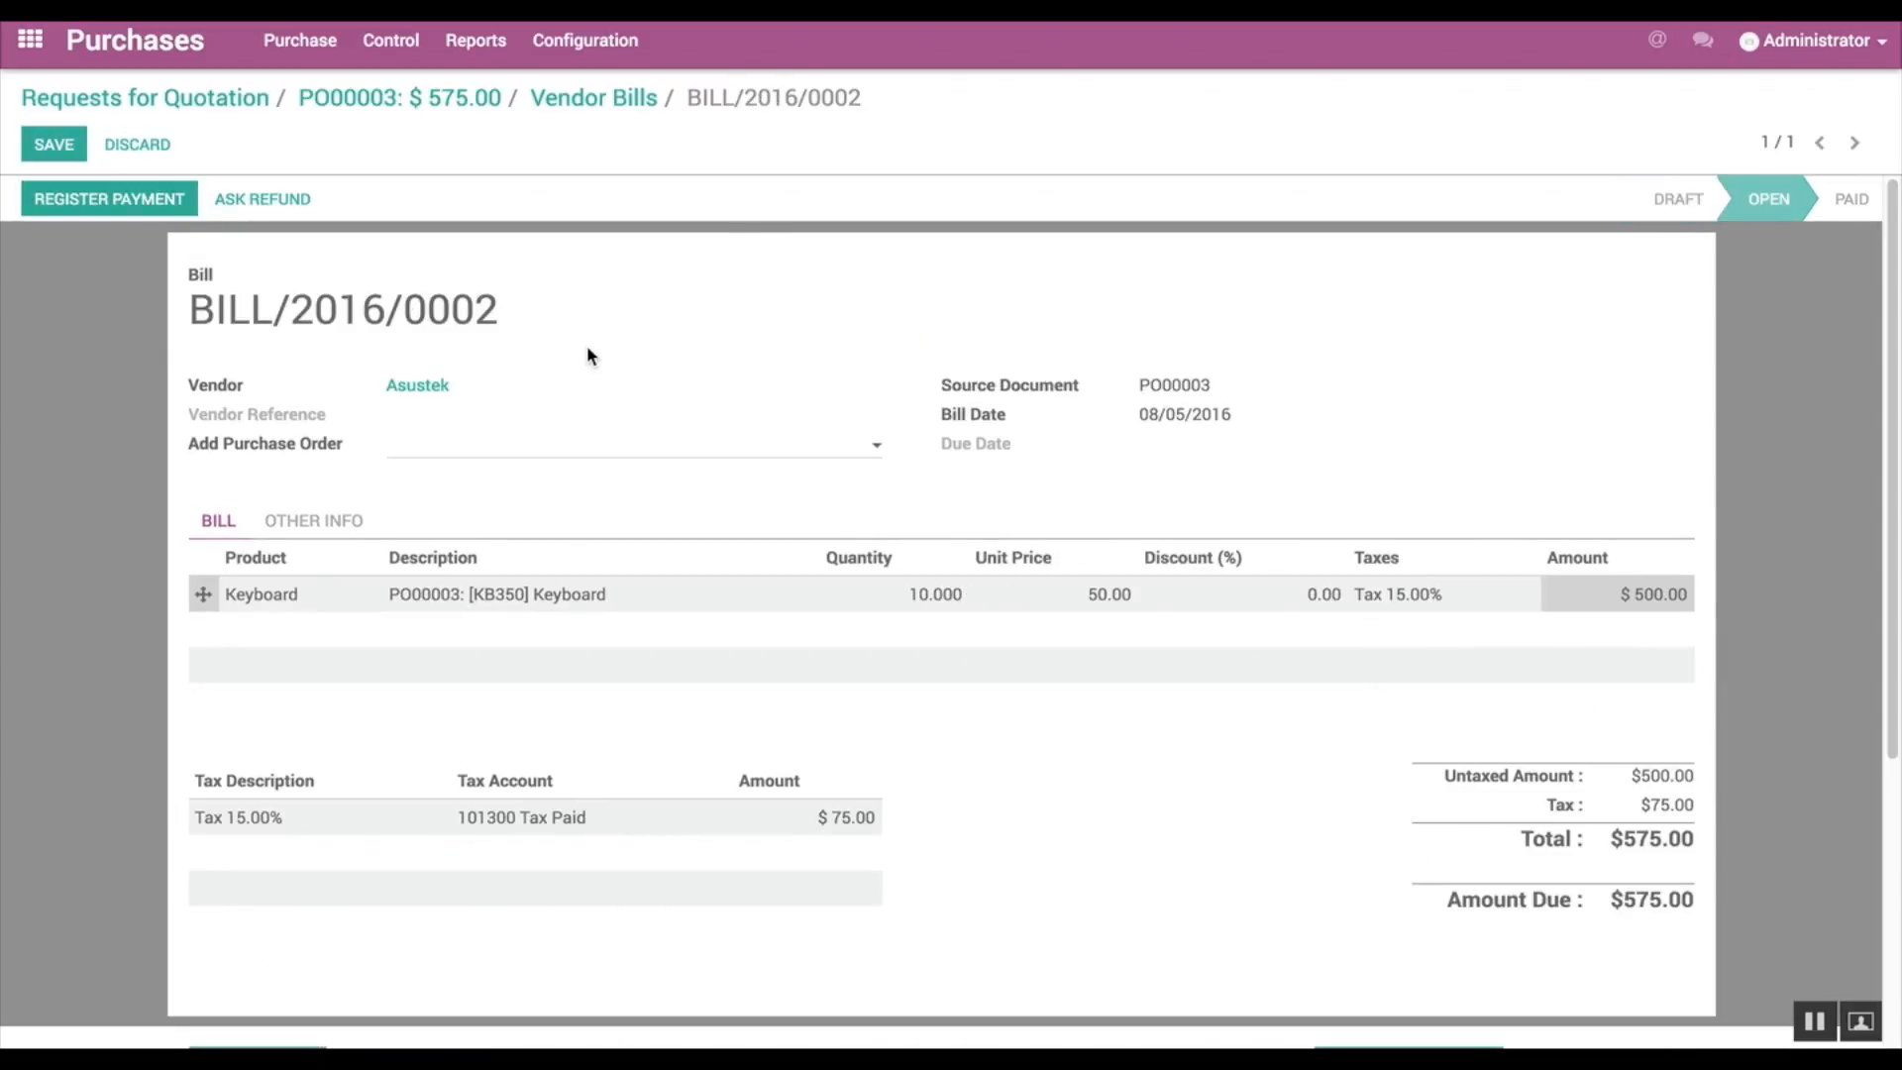
# Step: Register the $575.00 payment of the Asustek bill with the Bank (USD) journal and validate it
pyautogui.click(141, 208)
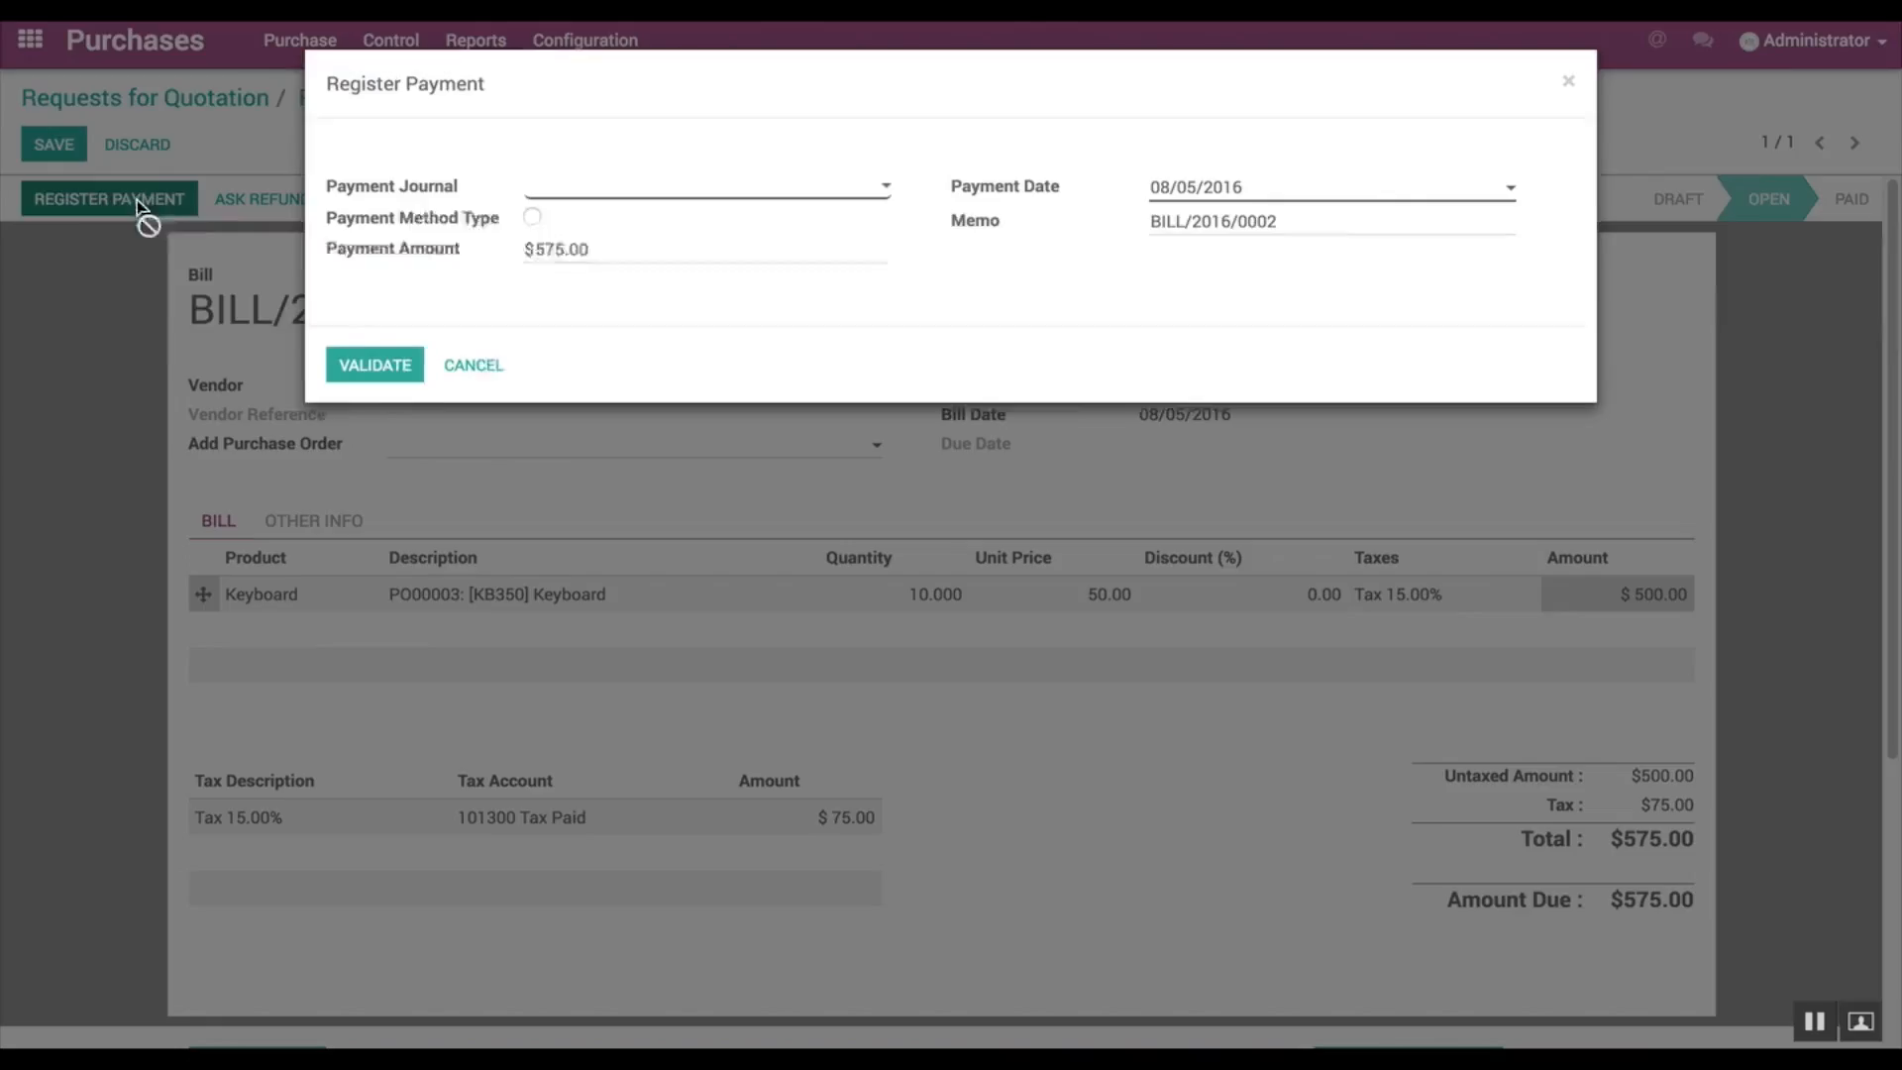
pyautogui.click(885, 187)
pyautogui.click(669, 211)
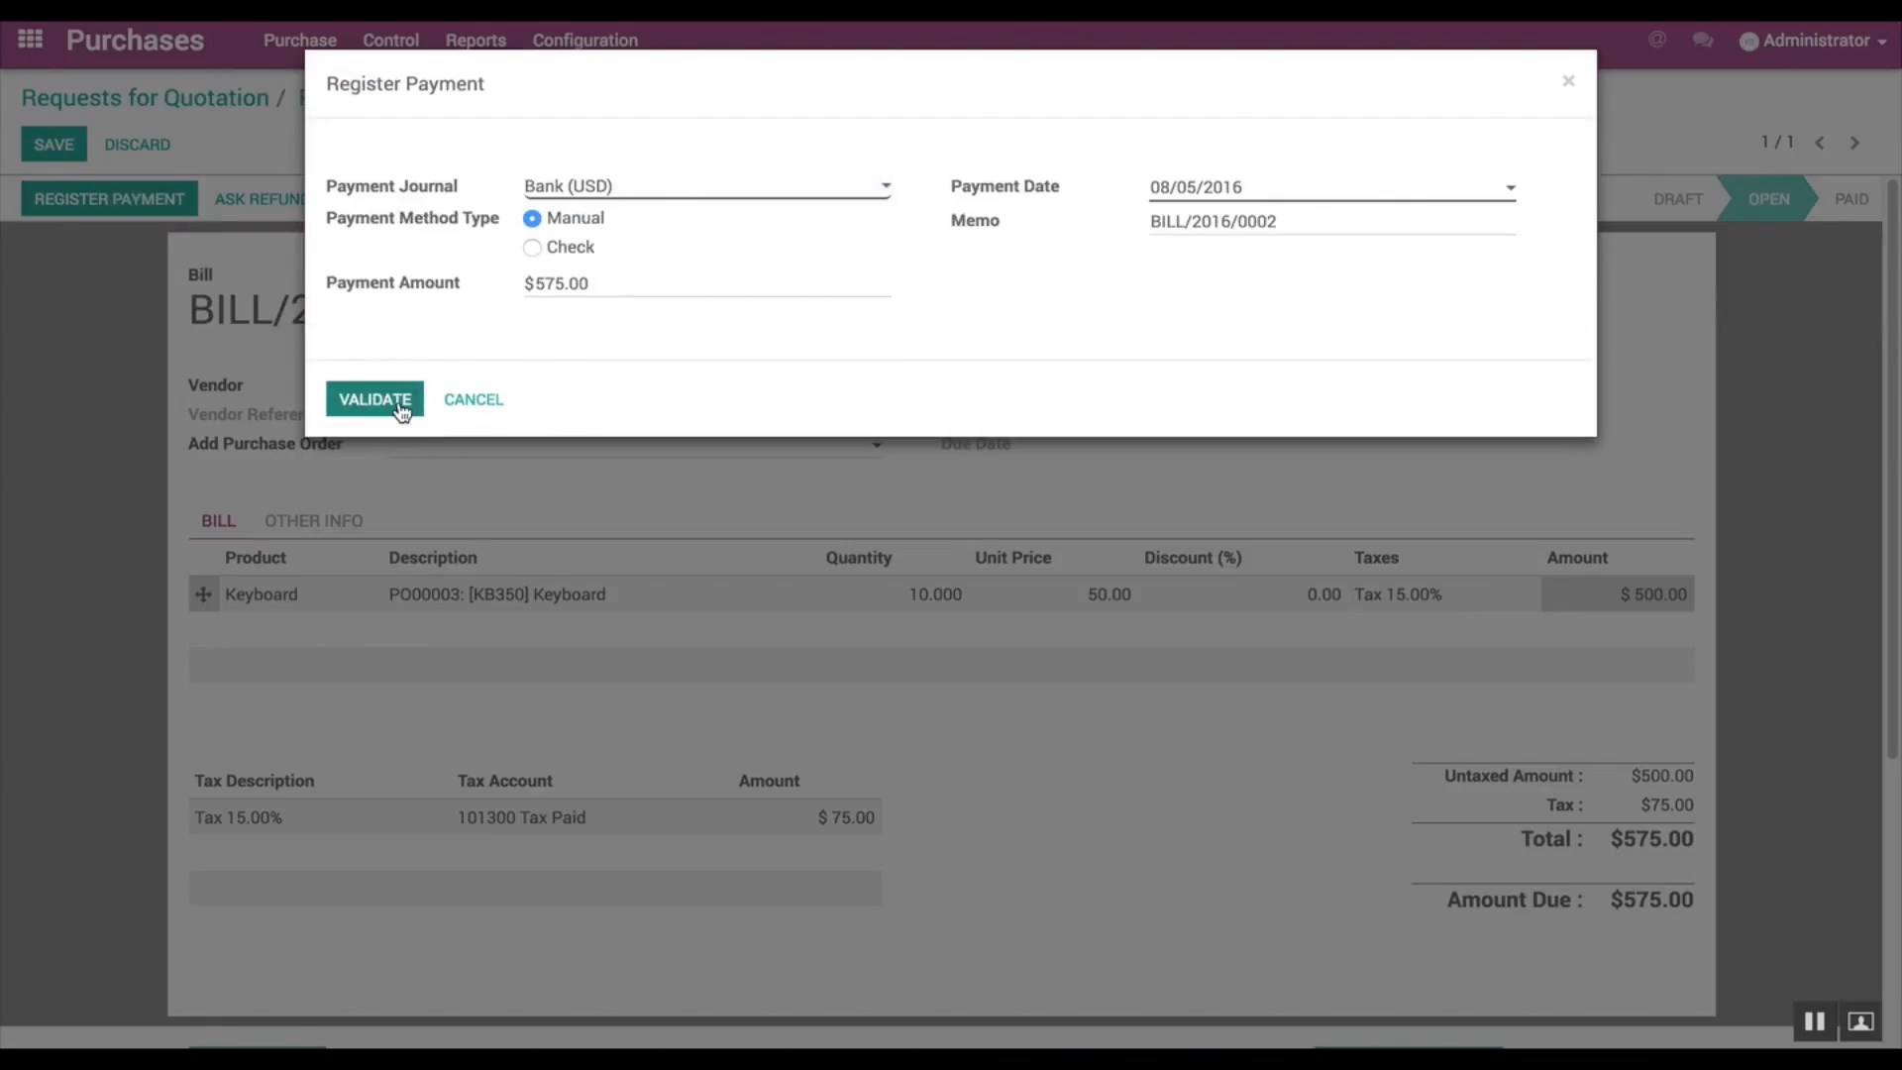
pyautogui.click(399, 403)
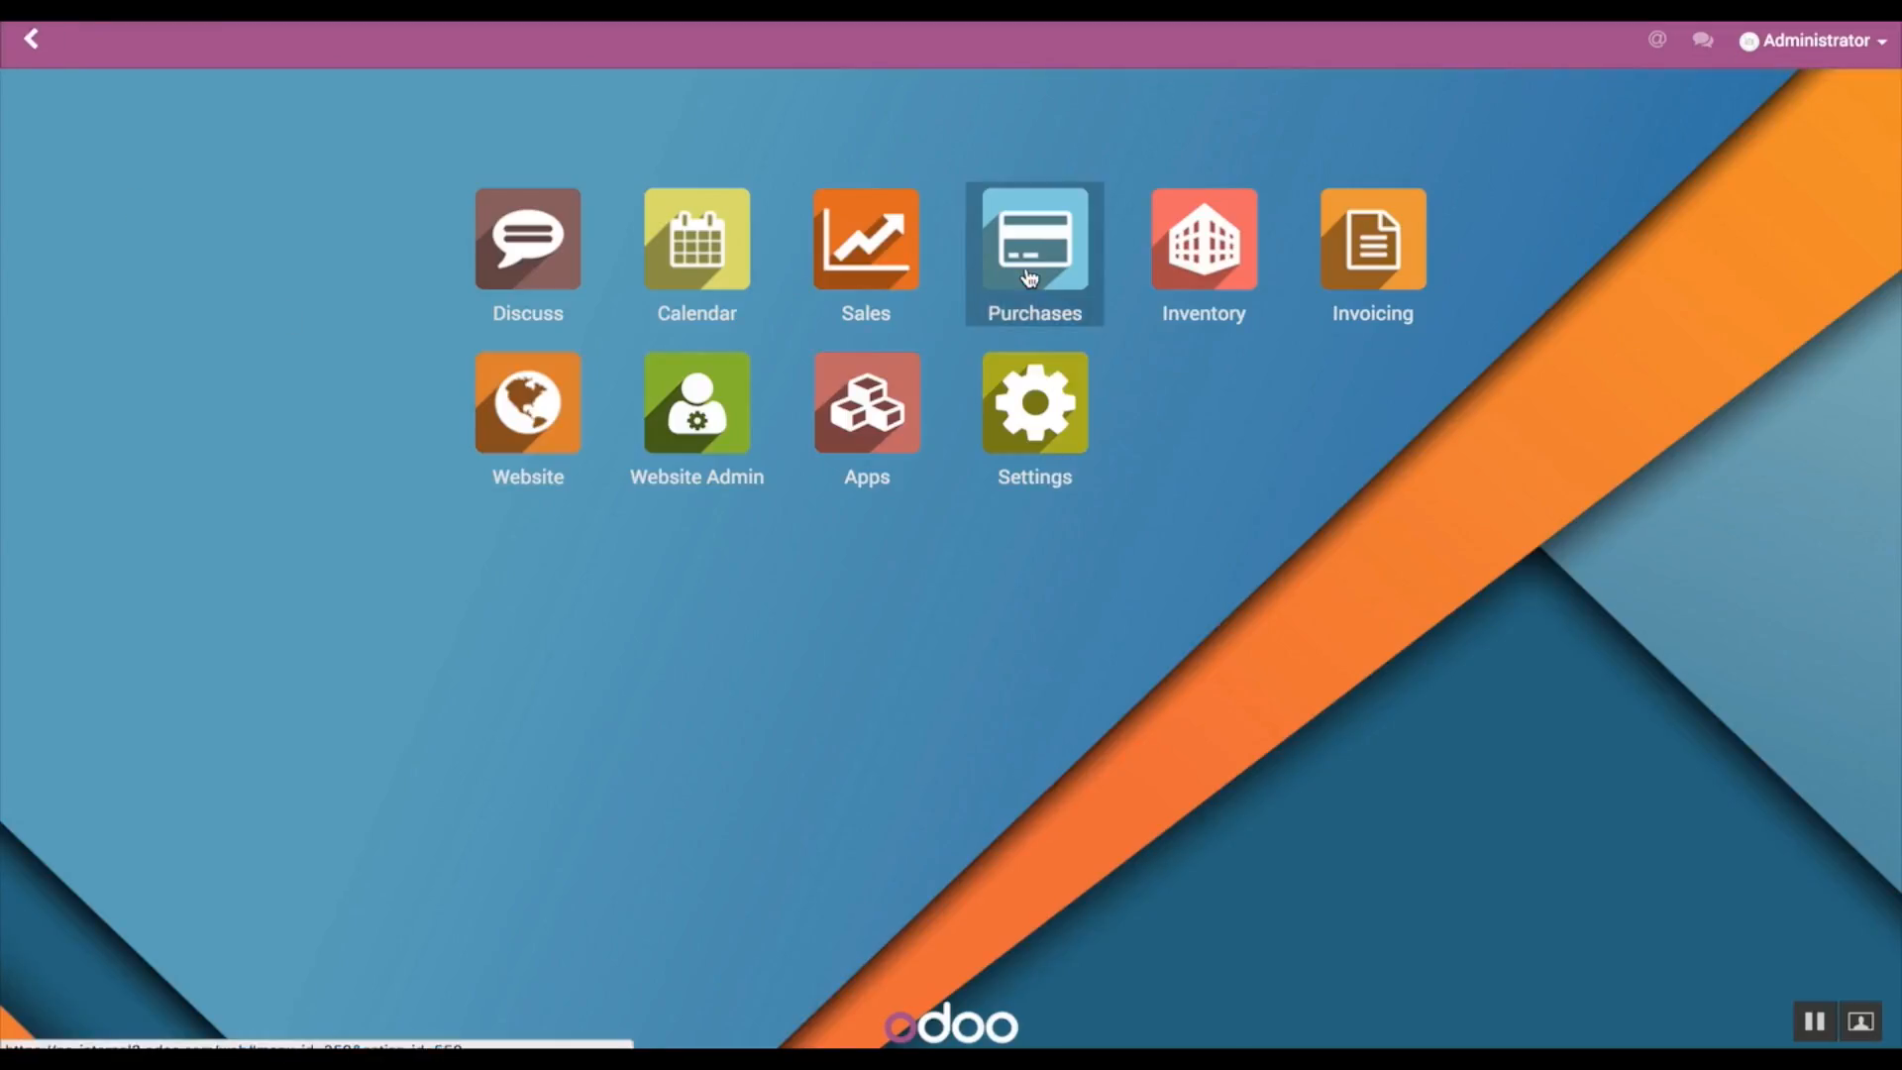
# Step: Create a new vendor in Purchases as a company named Delta PC
pyautogui.click(1030, 279)
pyautogui.click(319, 52)
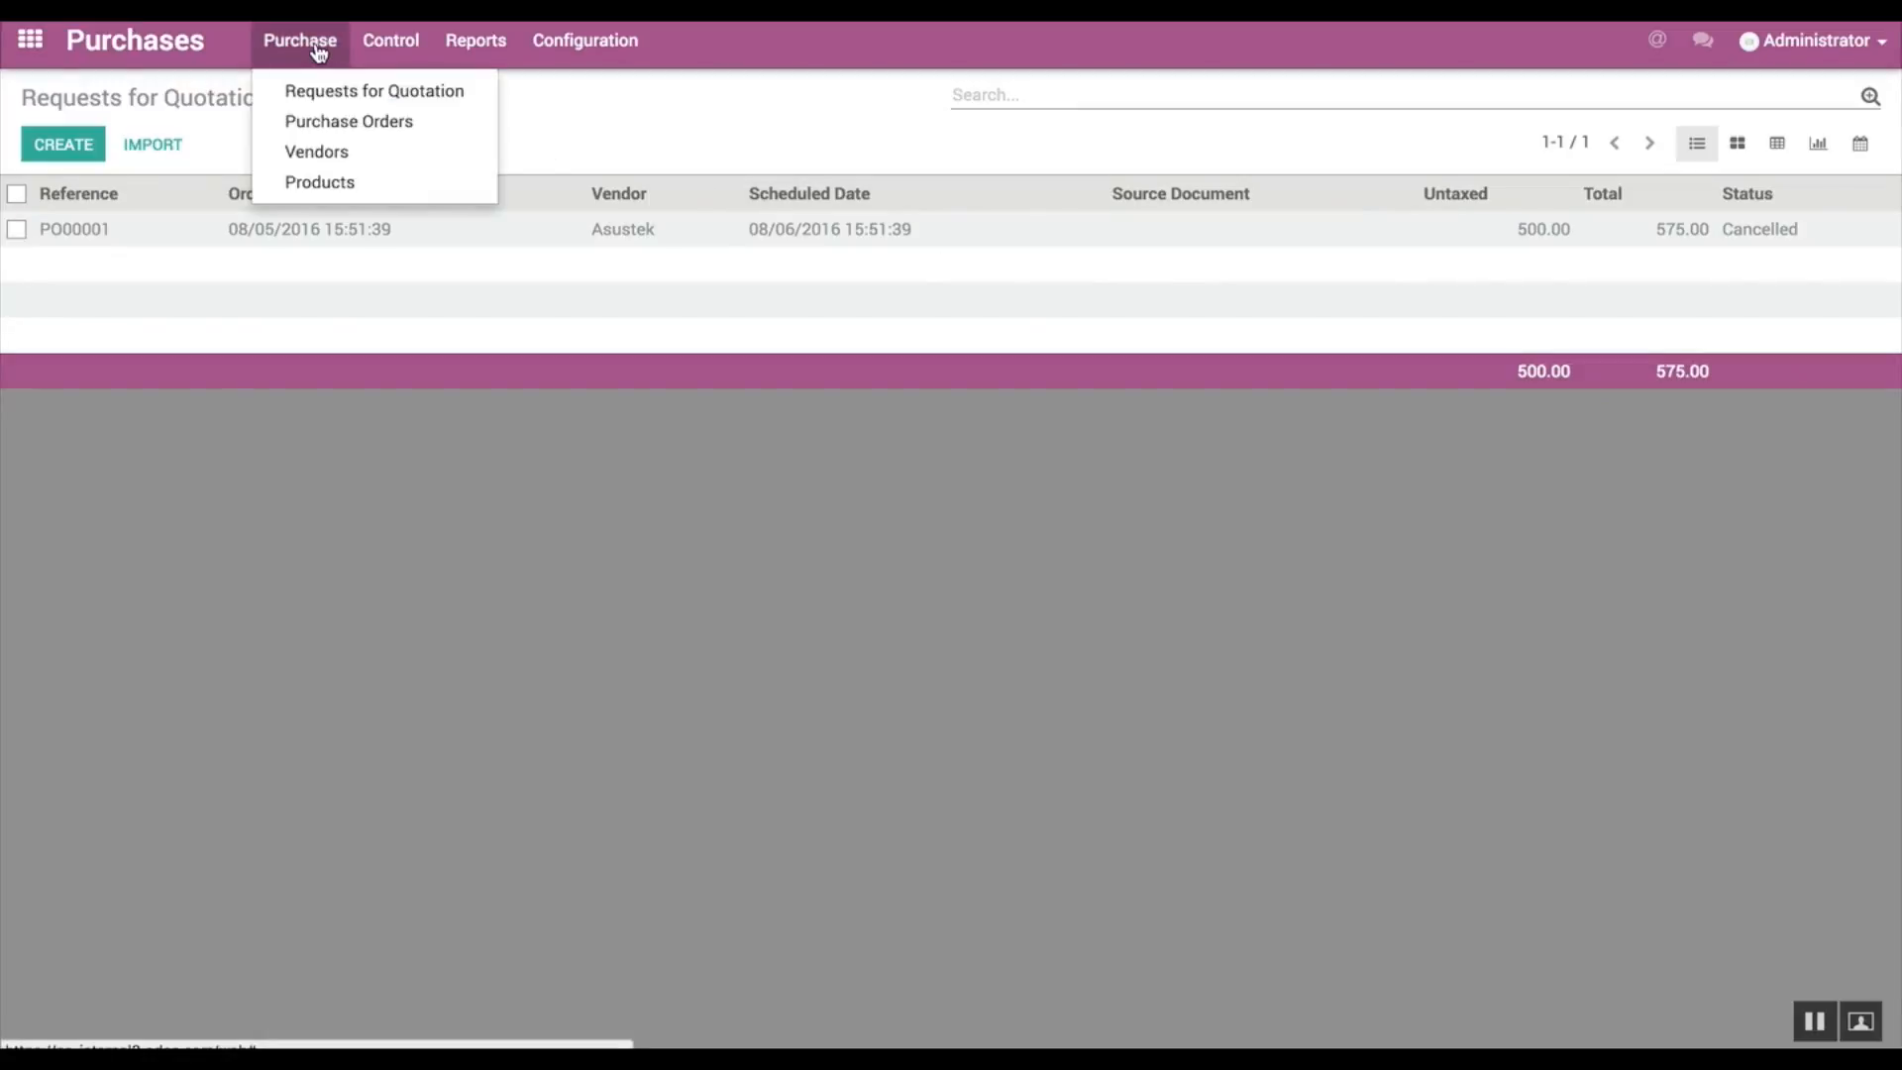
pyautogui.click(329, 151)
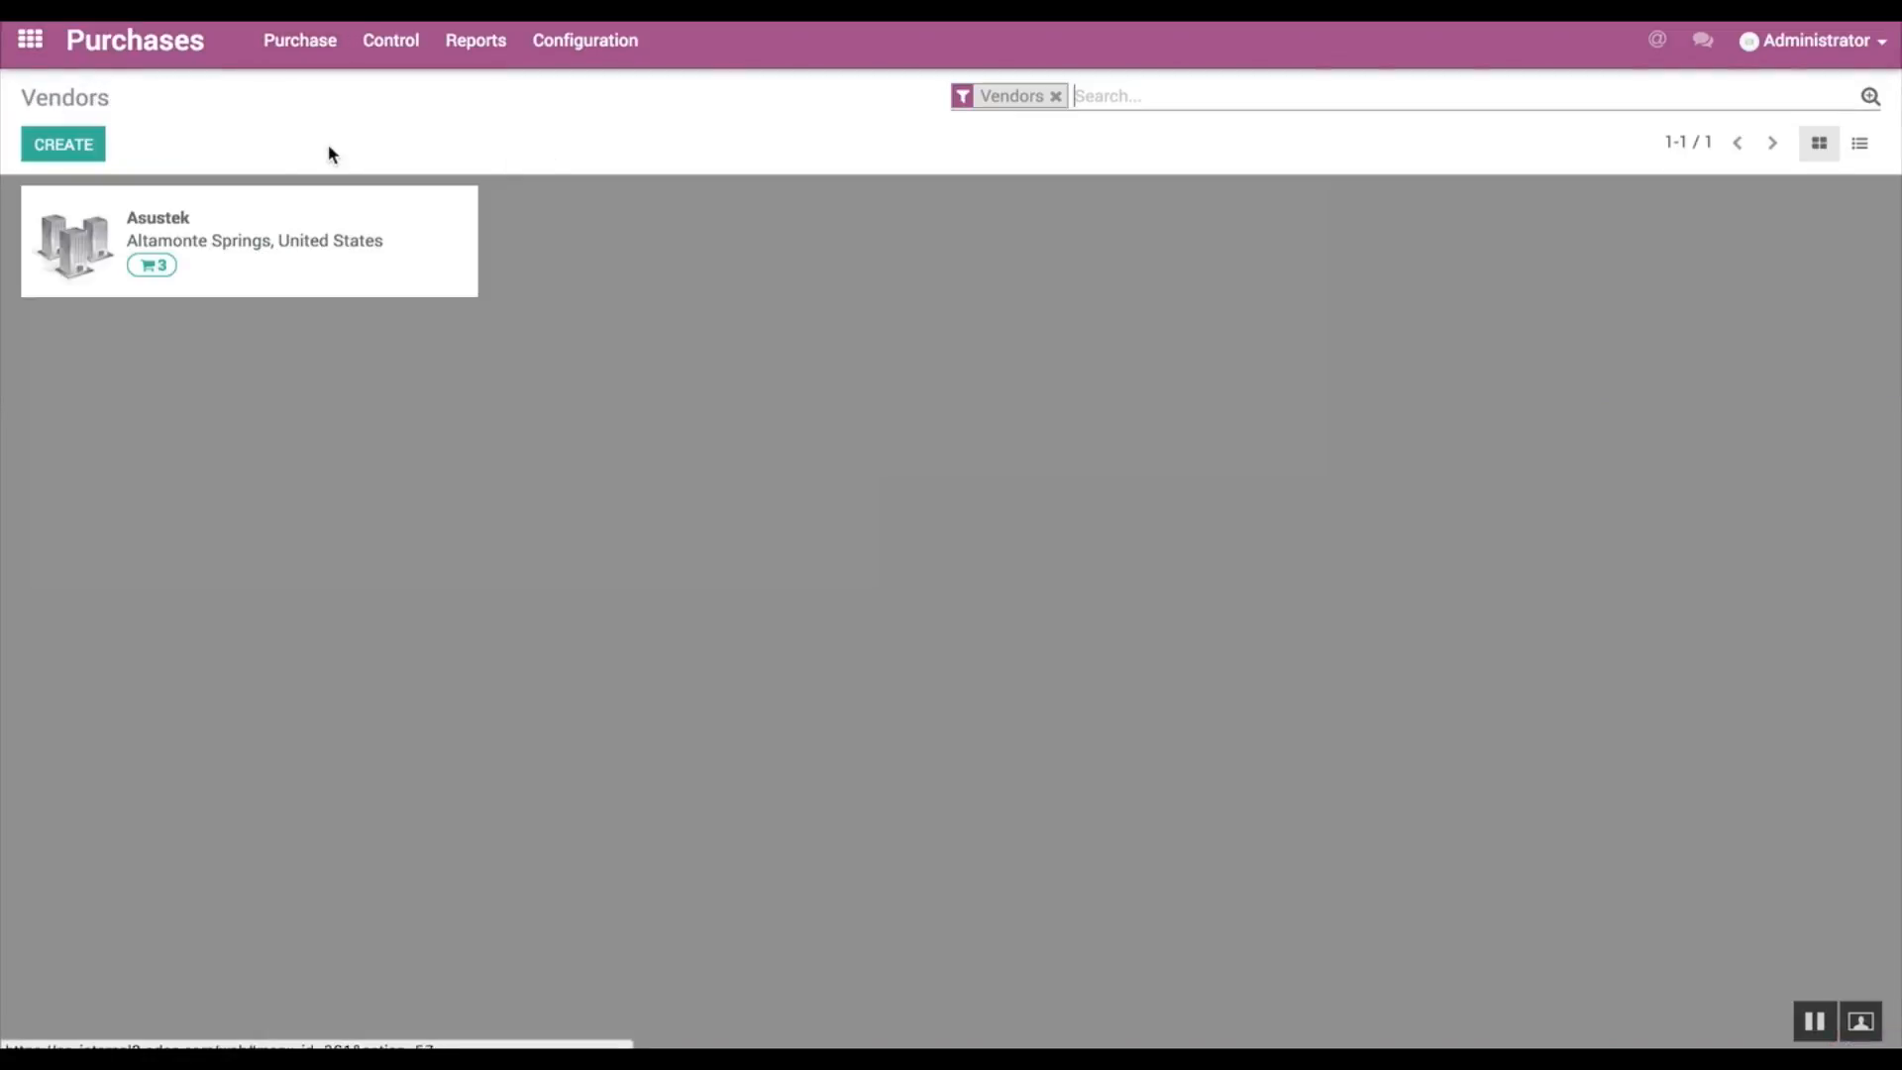
pyautogui.click(63, 145)
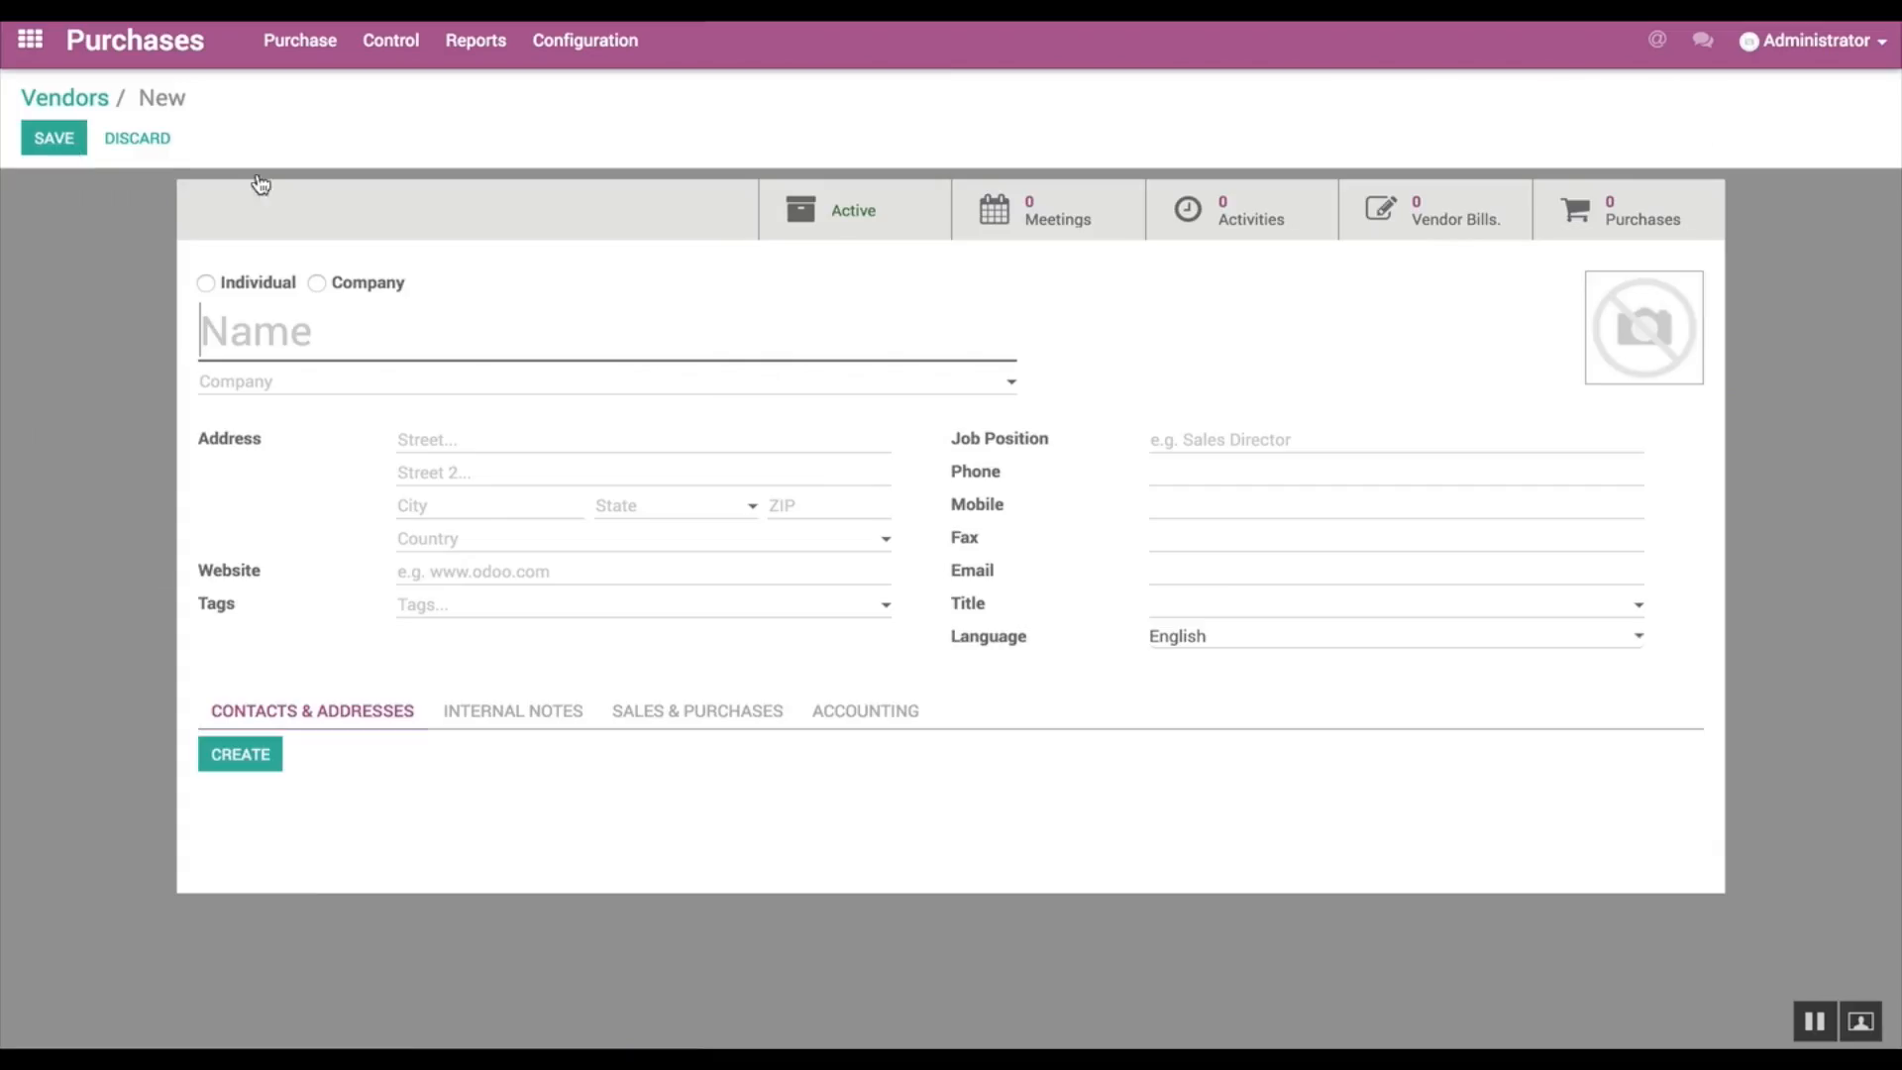
pyautogui.click(317, 284)
pyautogui.click(327, 335)
pyautogui.write('Del')
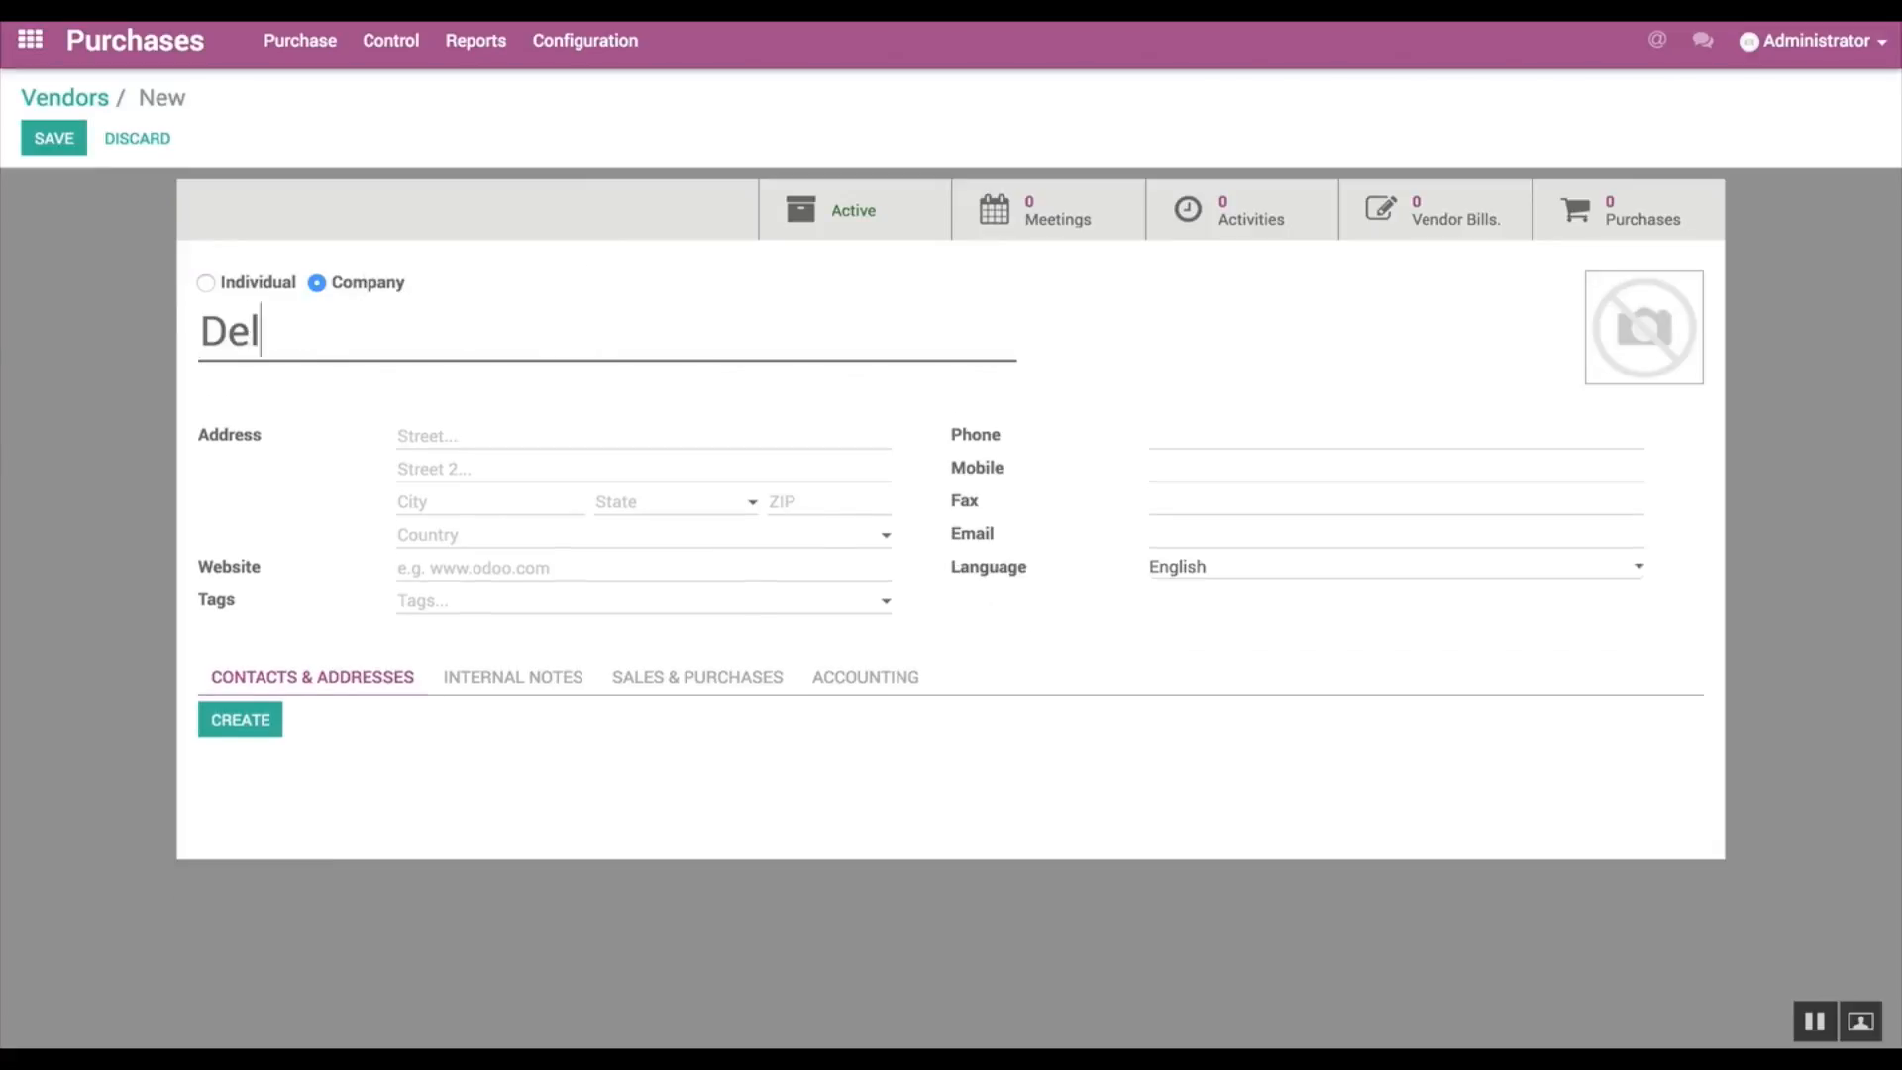
pyautogui.write('ta PC')
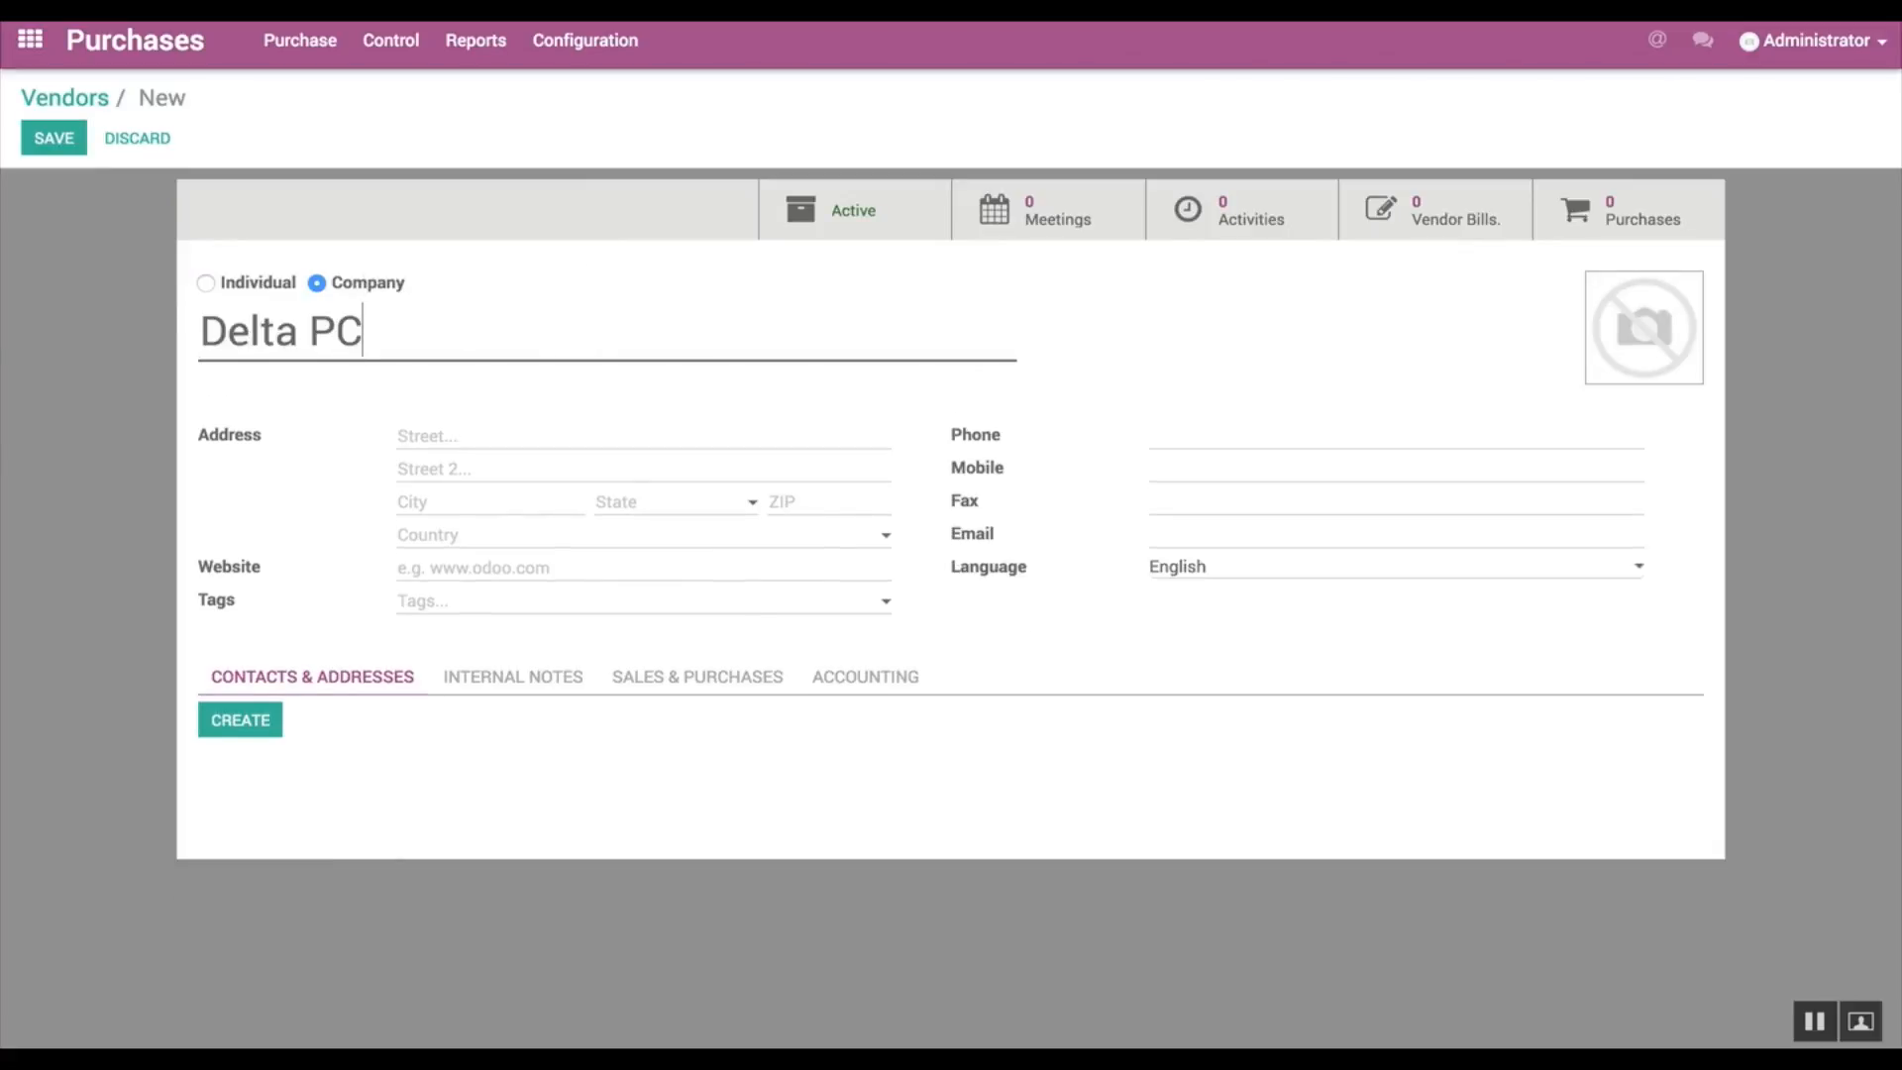
# Step: Fill in Delta PC's street, city, state and ZIP code, and save the vendor
pyautogui.click(410, 438)
pyautogui.click(442, 499)
pyautogui.write('Downers Grove')
pyautogui.click(600, 502)
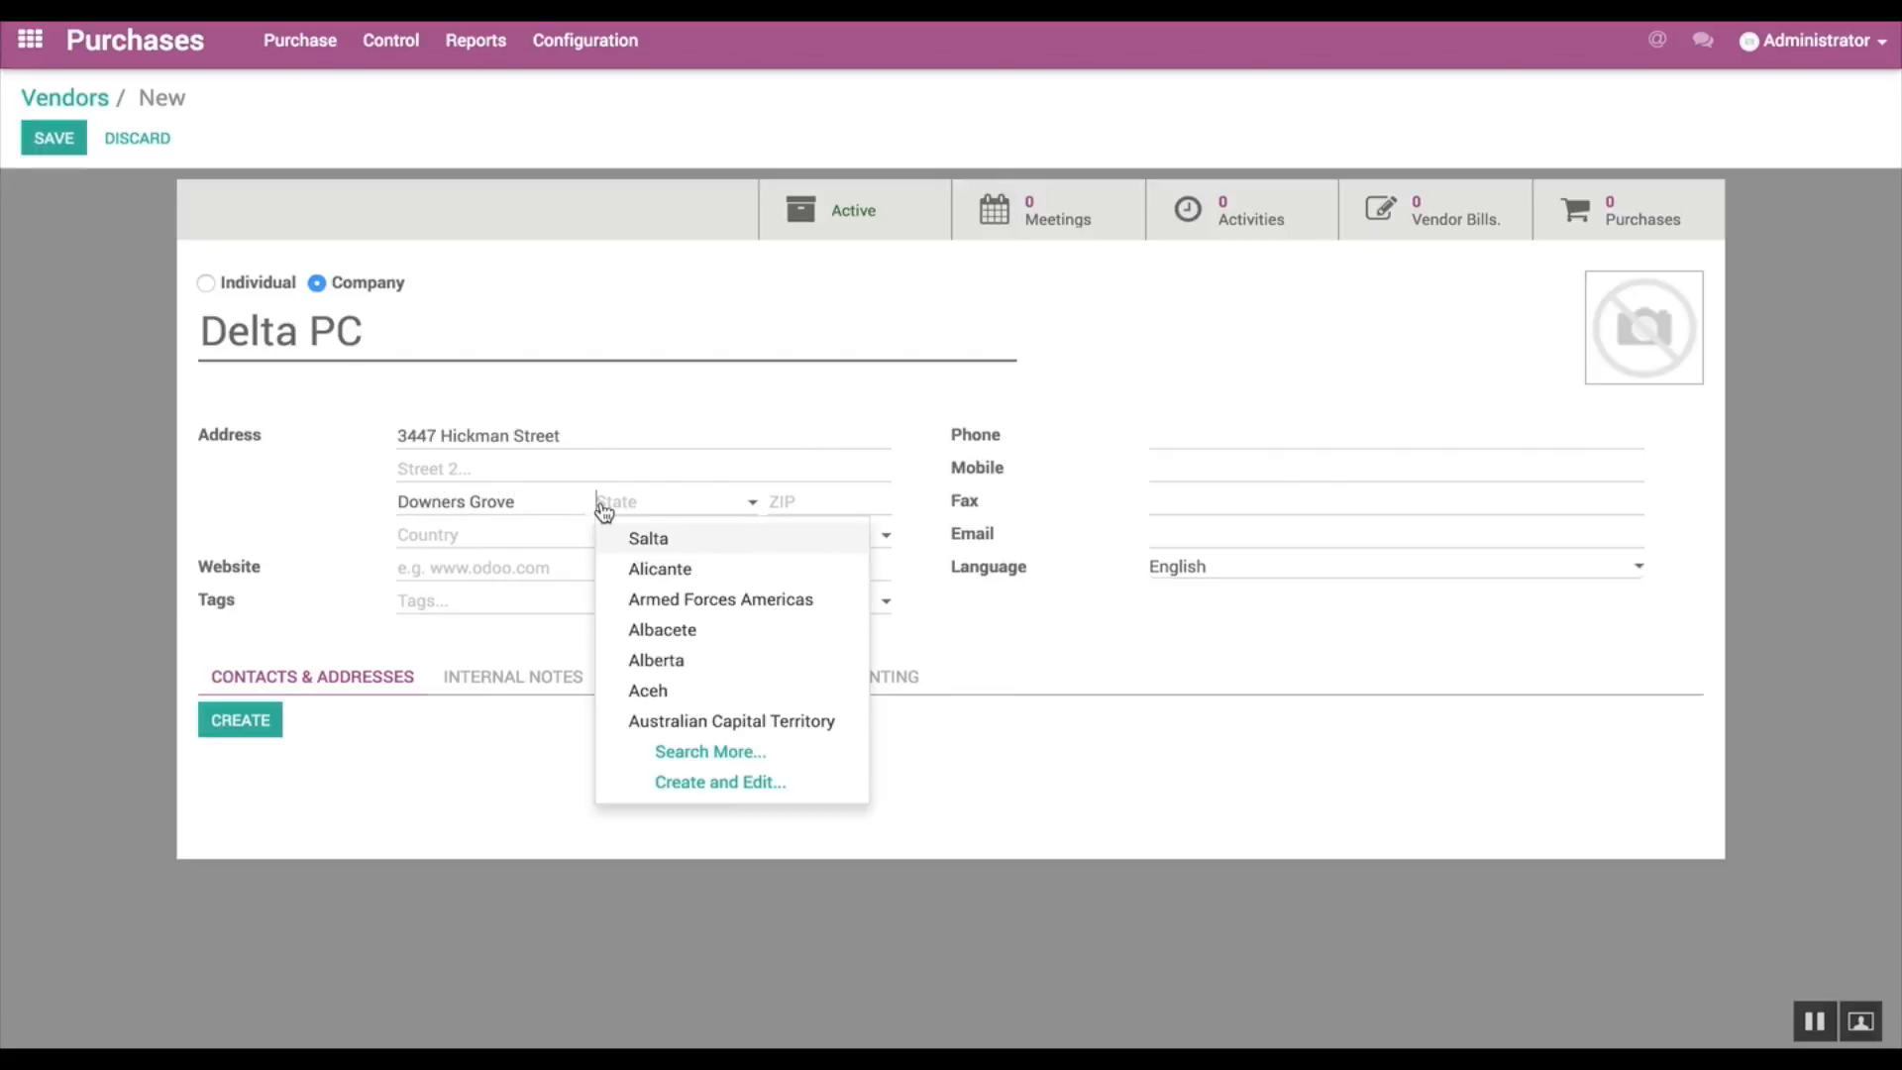
pyautogui.write('IL')
pyautogui.click(653, 537)
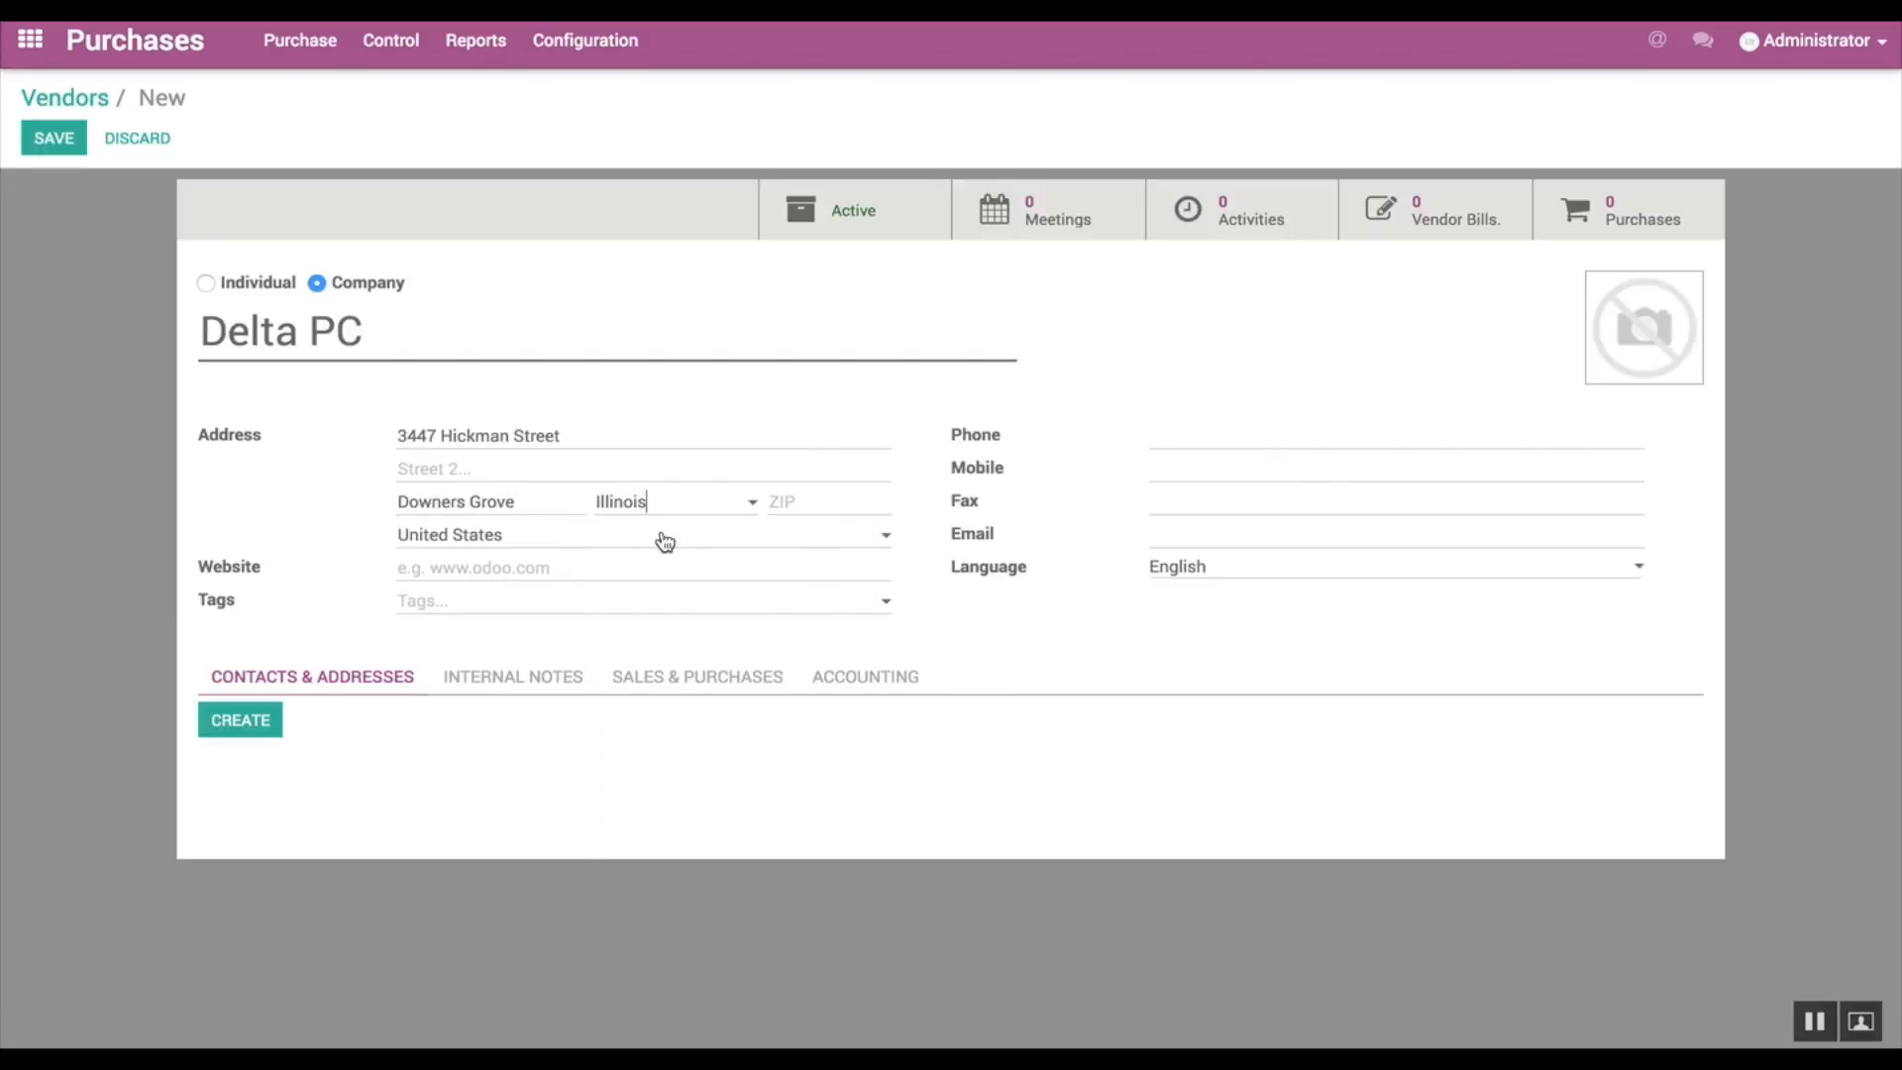
pyautogui.click(789, 502)
pyautogui.write('60515')
pyautogui.click(53, 133)
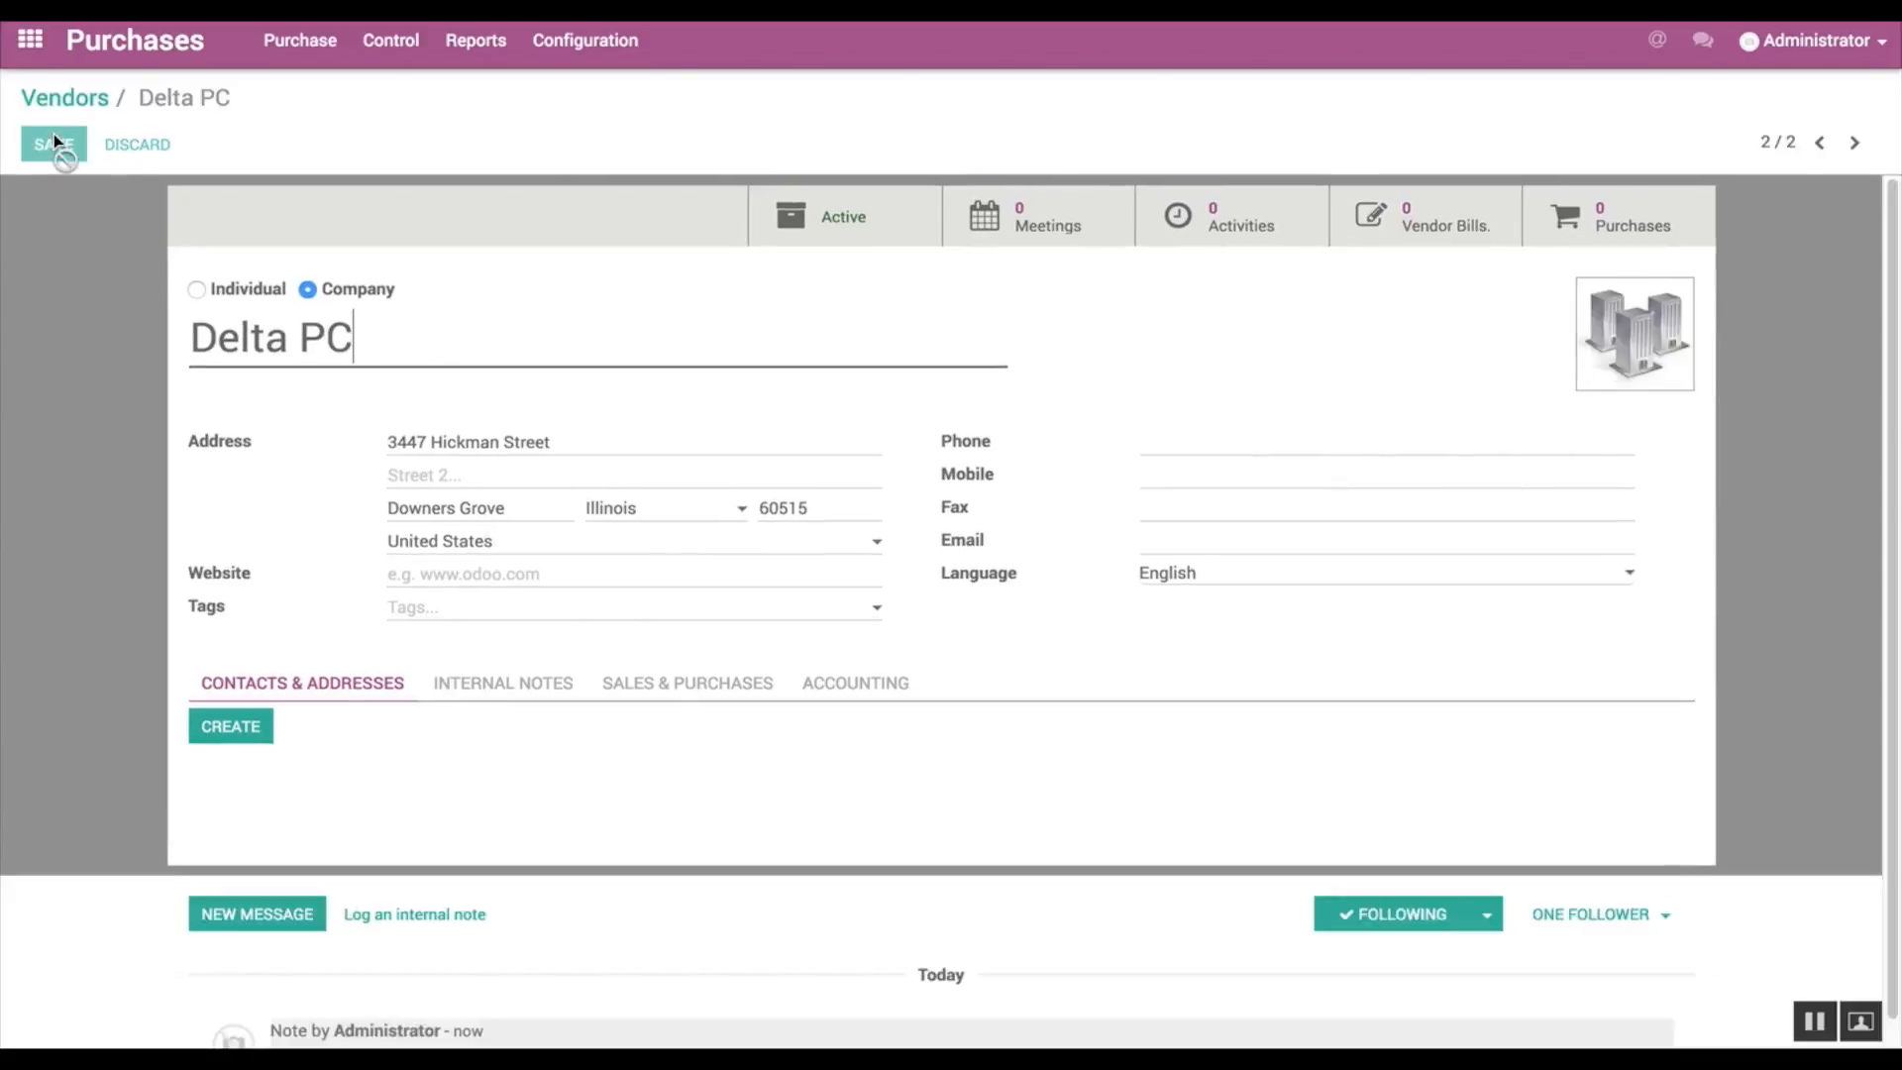
# Step: Create a new request for quotation with Delta PC as the vendor
pyautogui.click(309, 54)
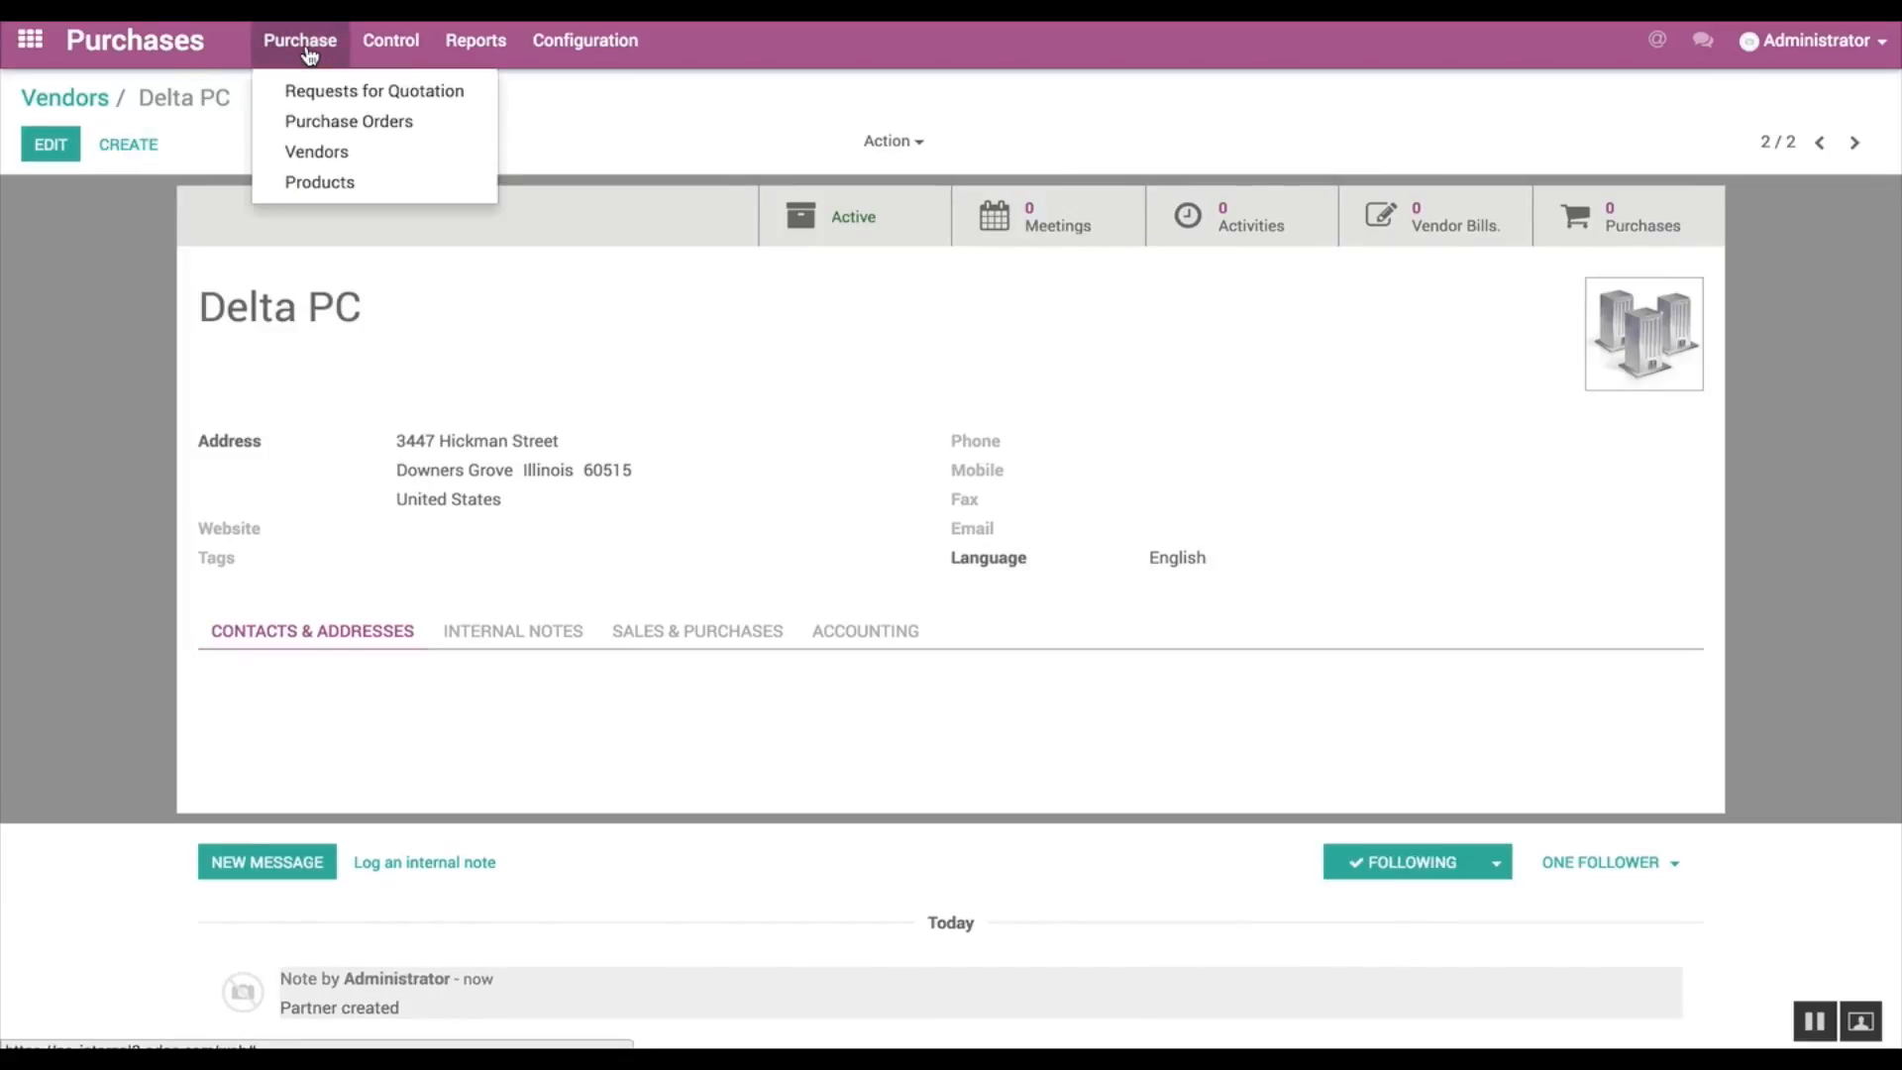
pyautogui.click(337, 91)
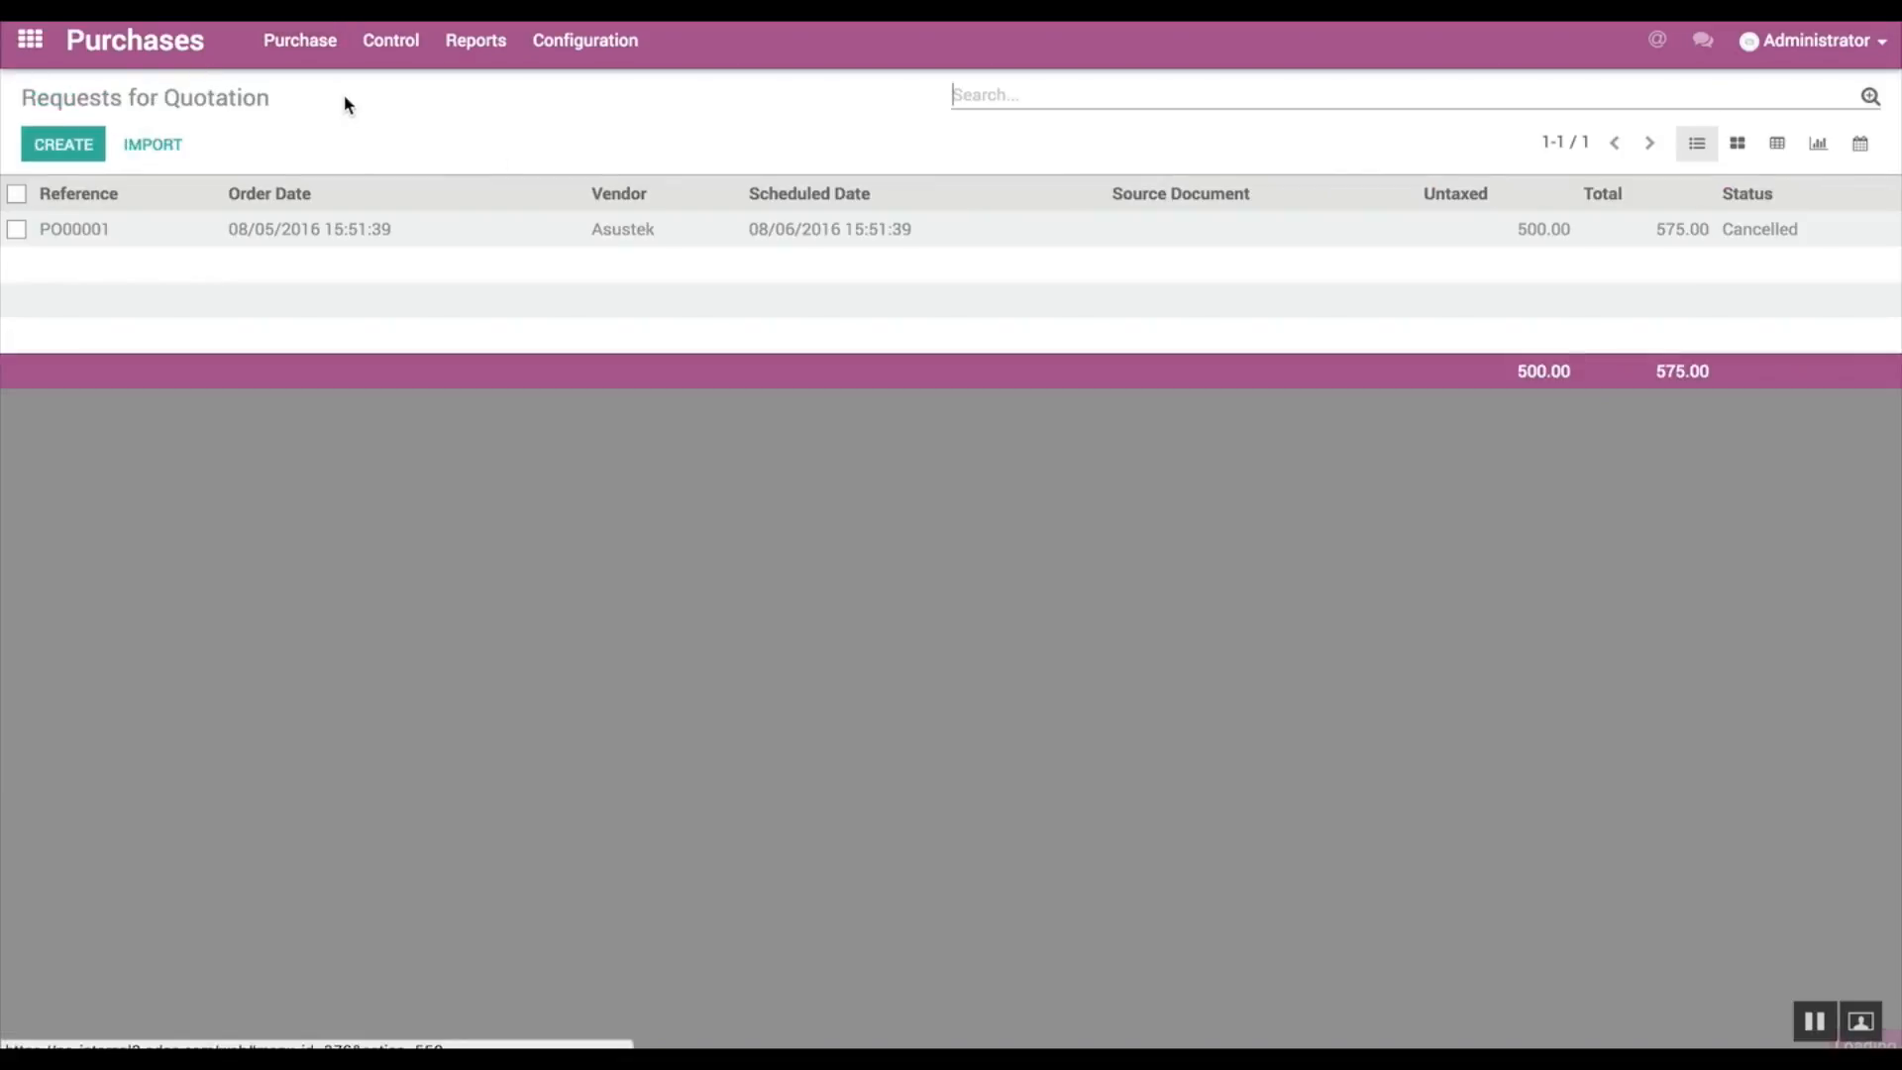
pyautogui.click(75, 149)
pyautogui.click(454, 391)
pyautogui.click(466, 446)
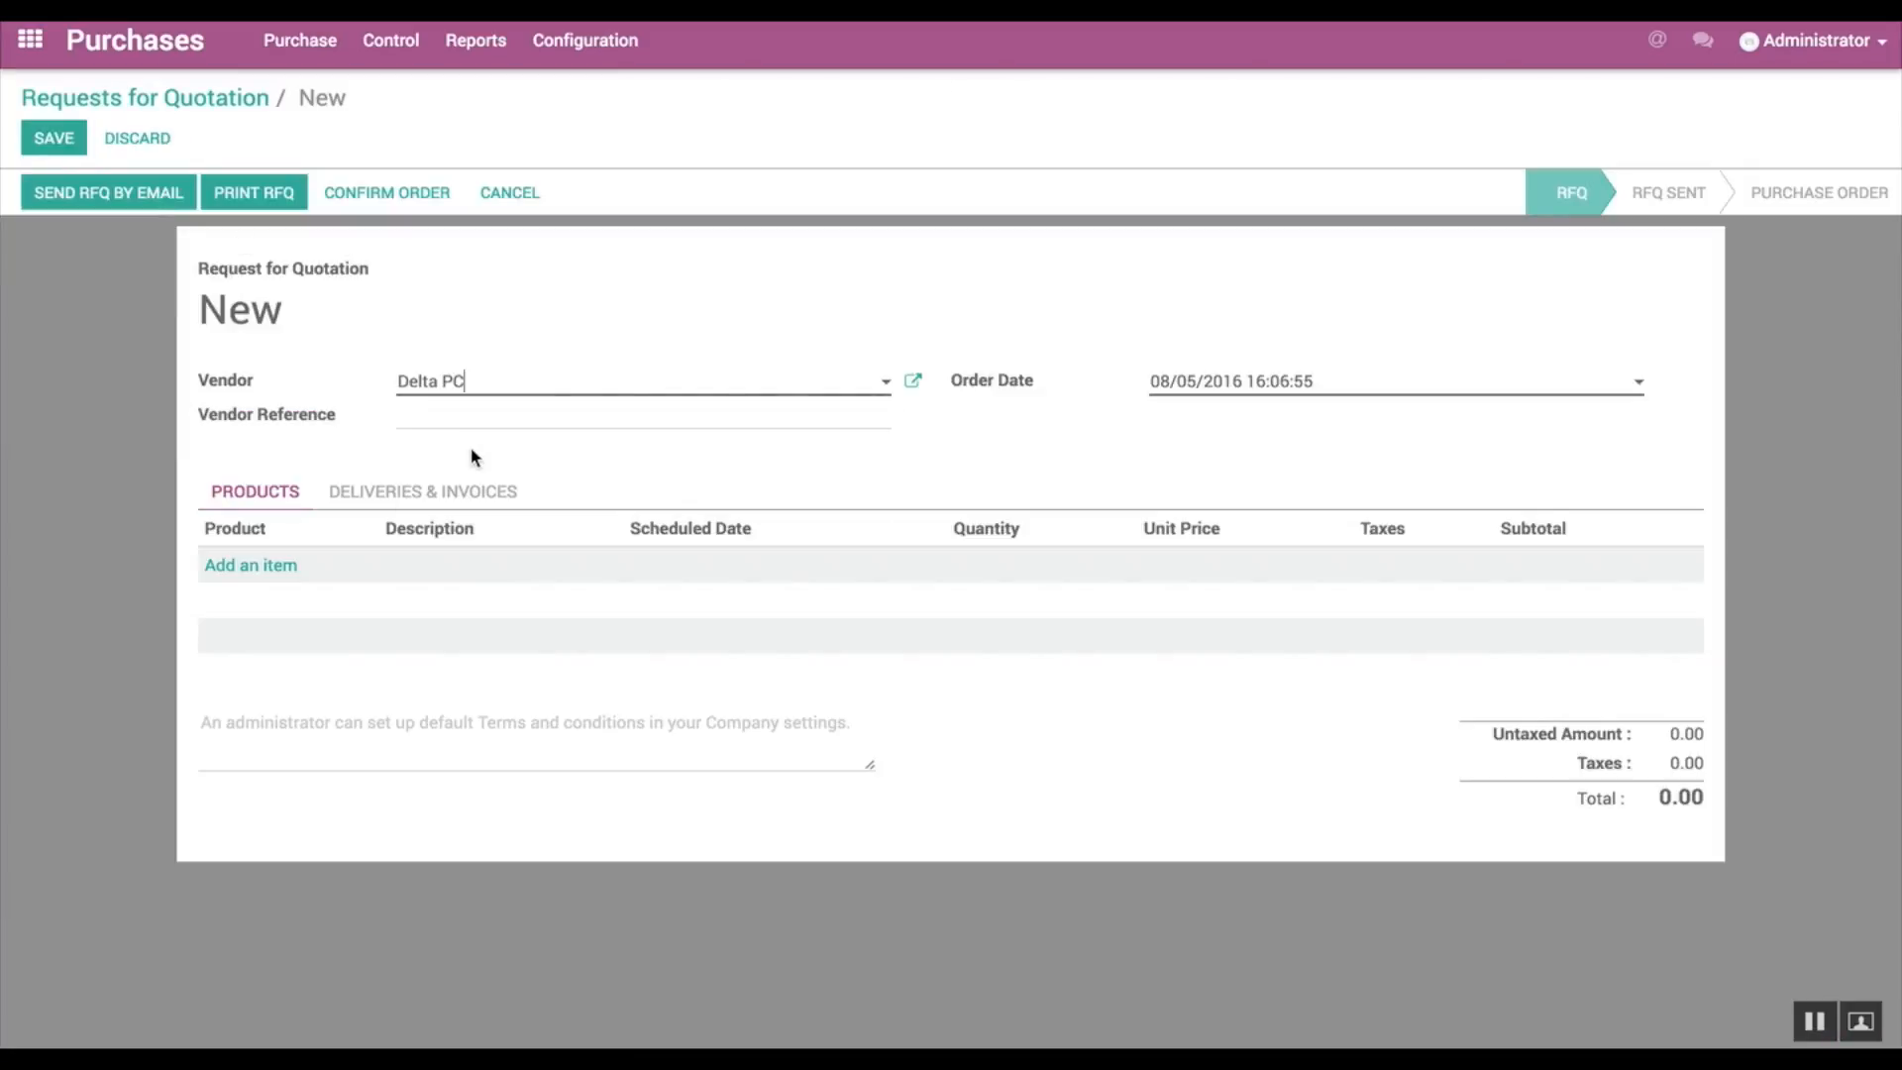
# Step: Add 2 Keyboards at a unit price of 49.00 to the Delta PC request, save it and confirm the order
pyautogui.click(262, 566)
pyautogui.write('K')
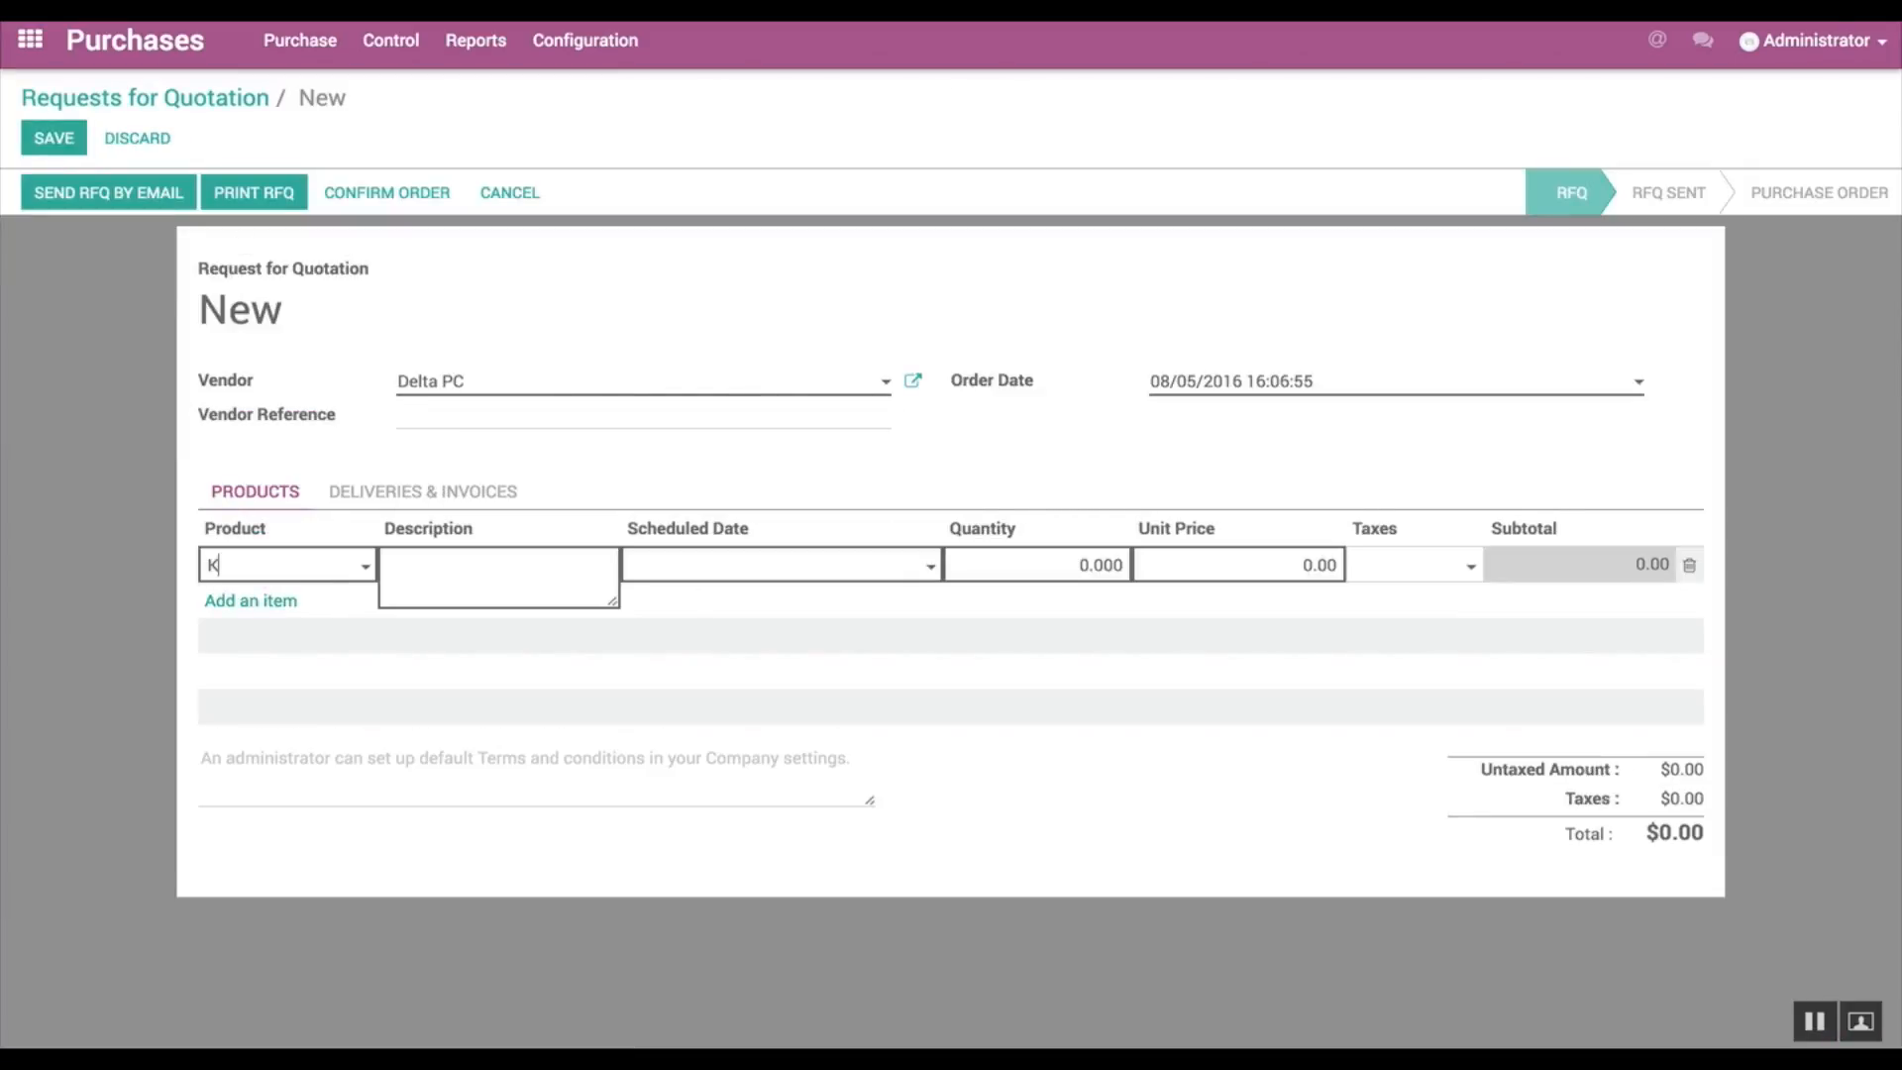
pyautogui.click(359, 619)
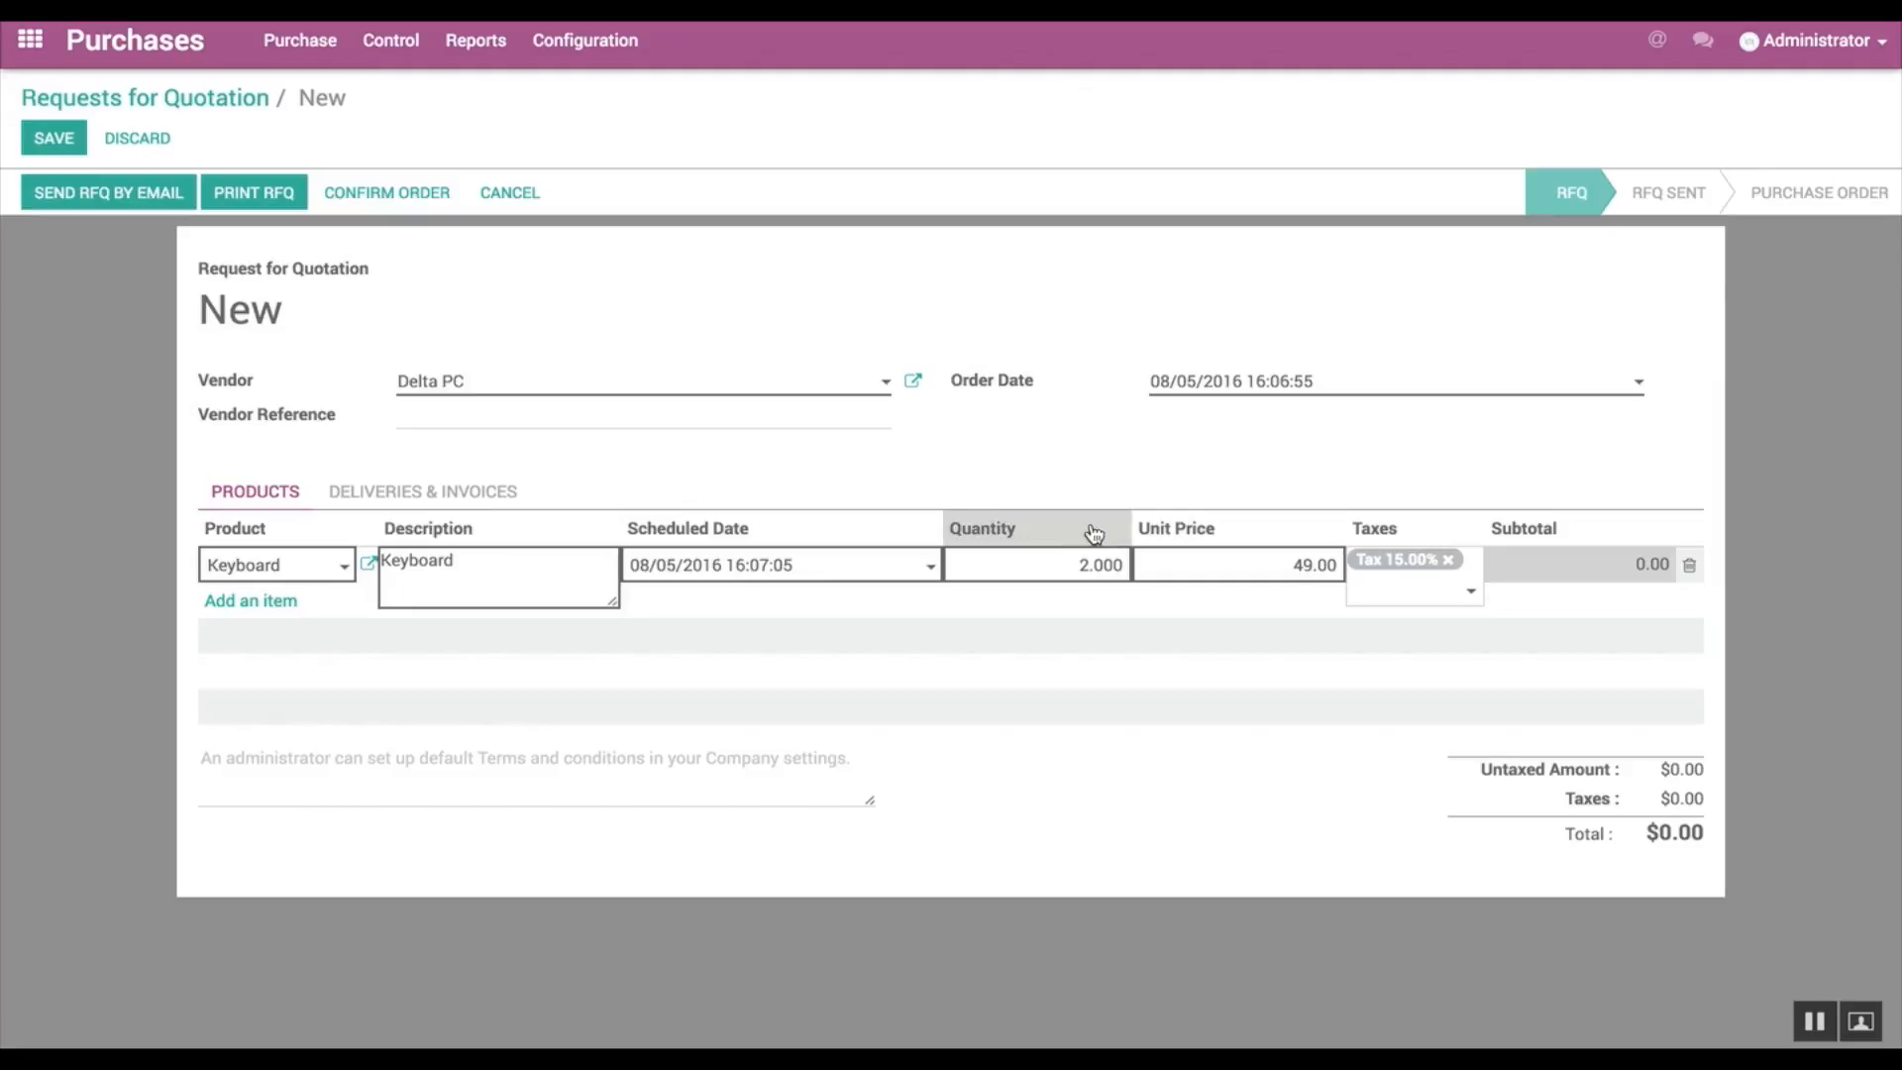
pyautogui.click(36, 138)
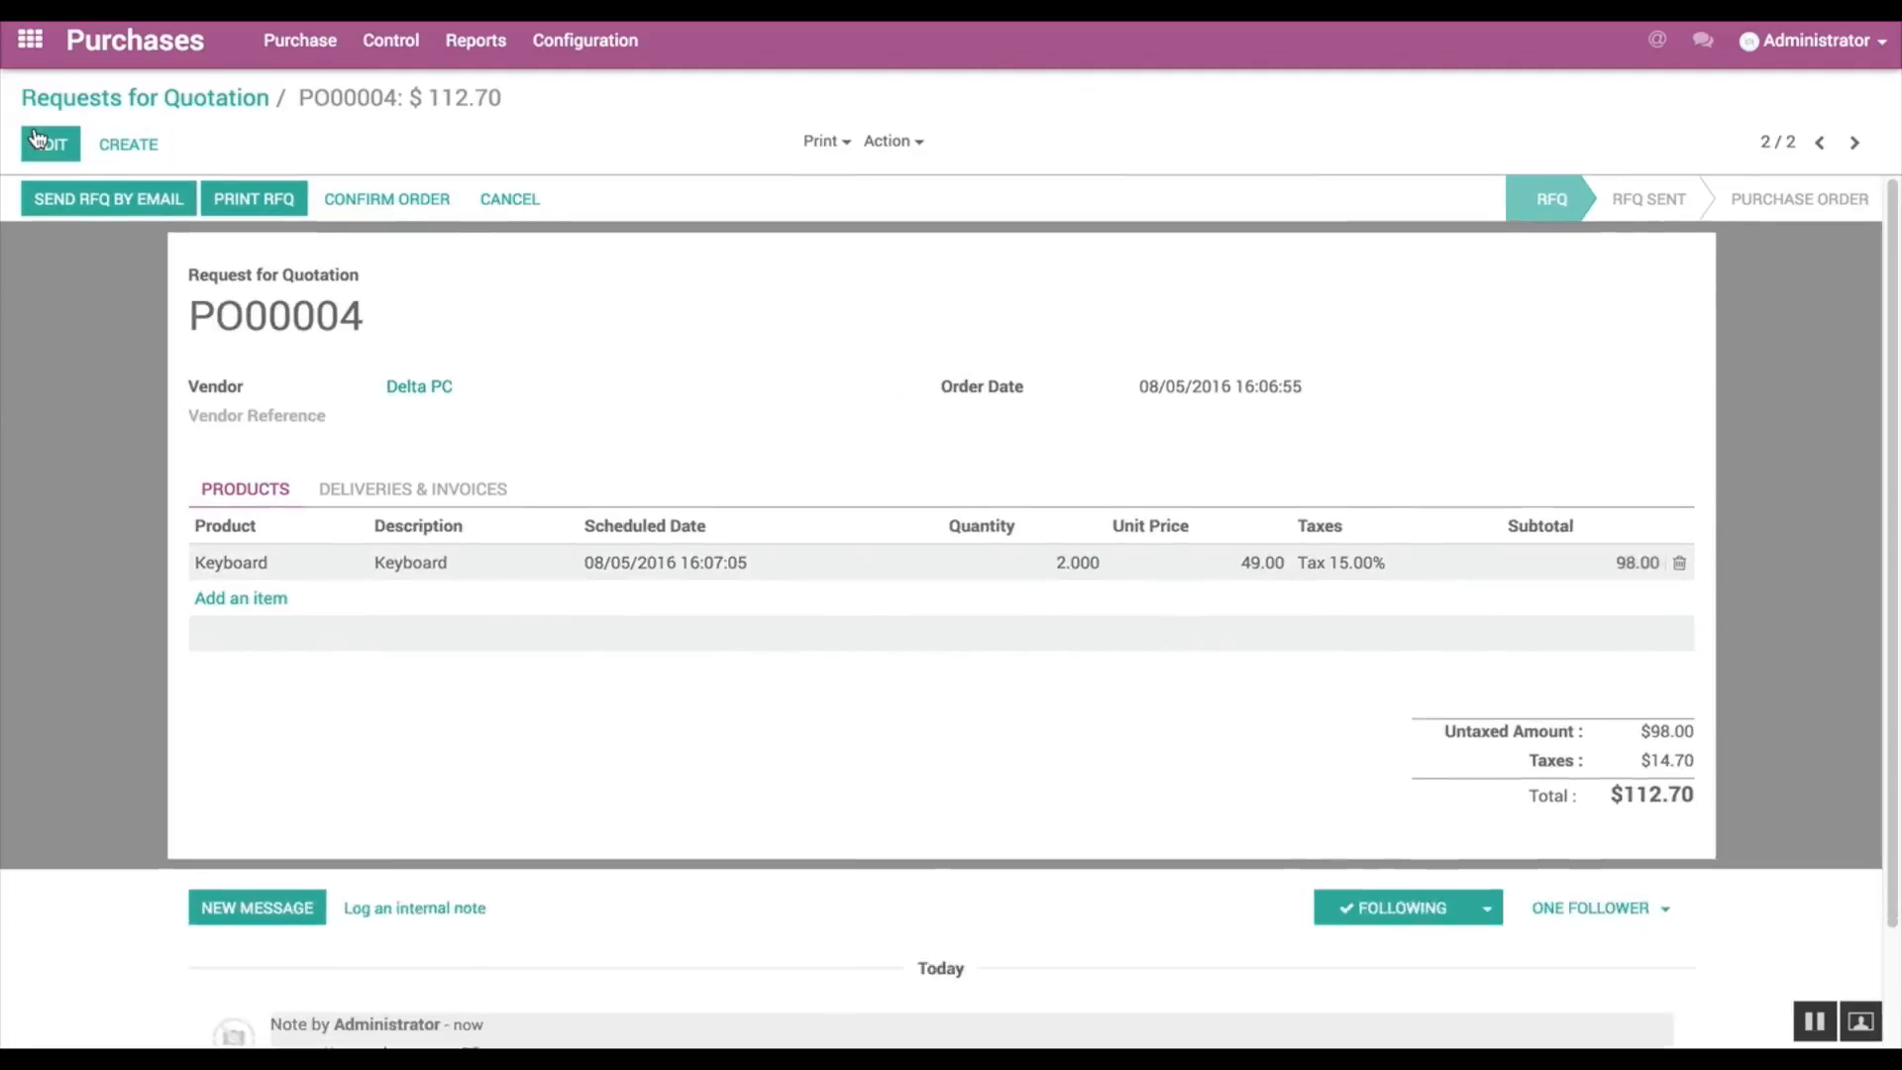
pyautogui.click(365, 201)
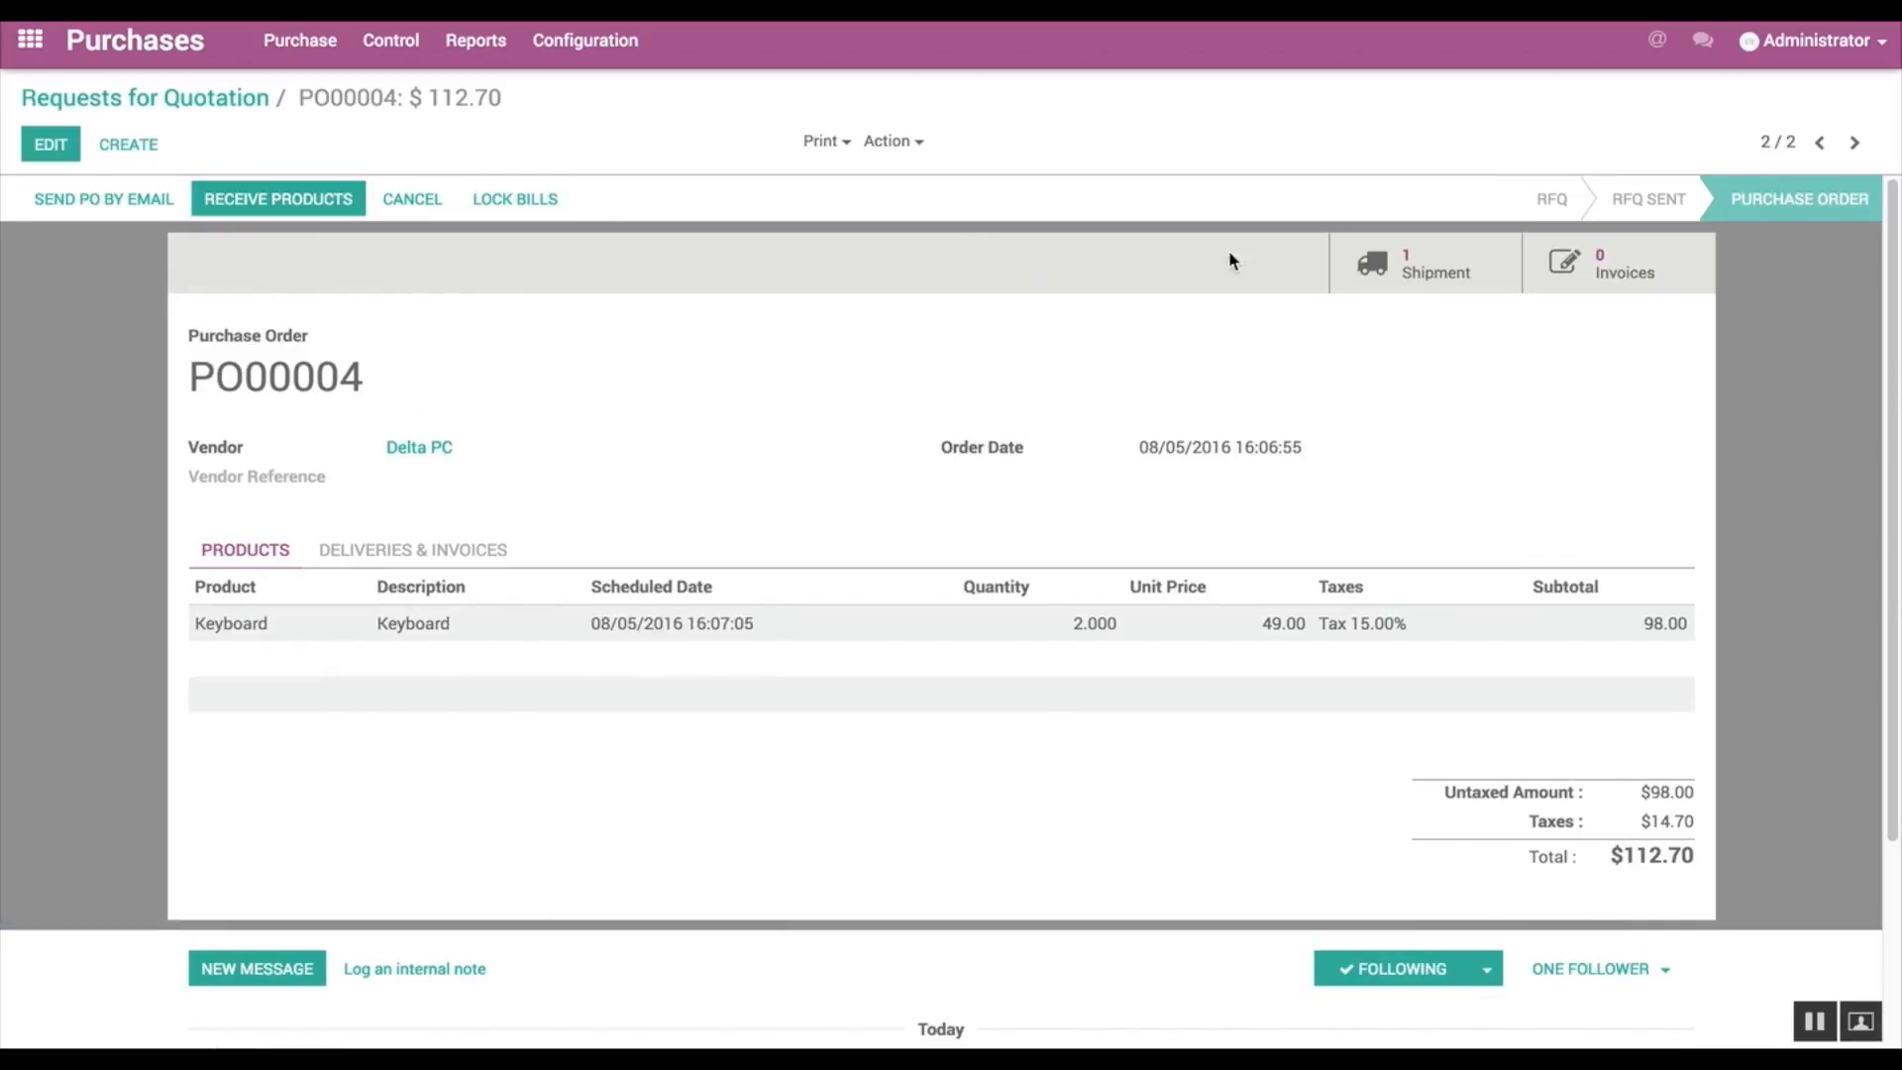
# Step: Validate the incoming shipment of the Delta PC purchase order, applying the immediate transfer for all quantities
pyautogui.click(1414, 268)
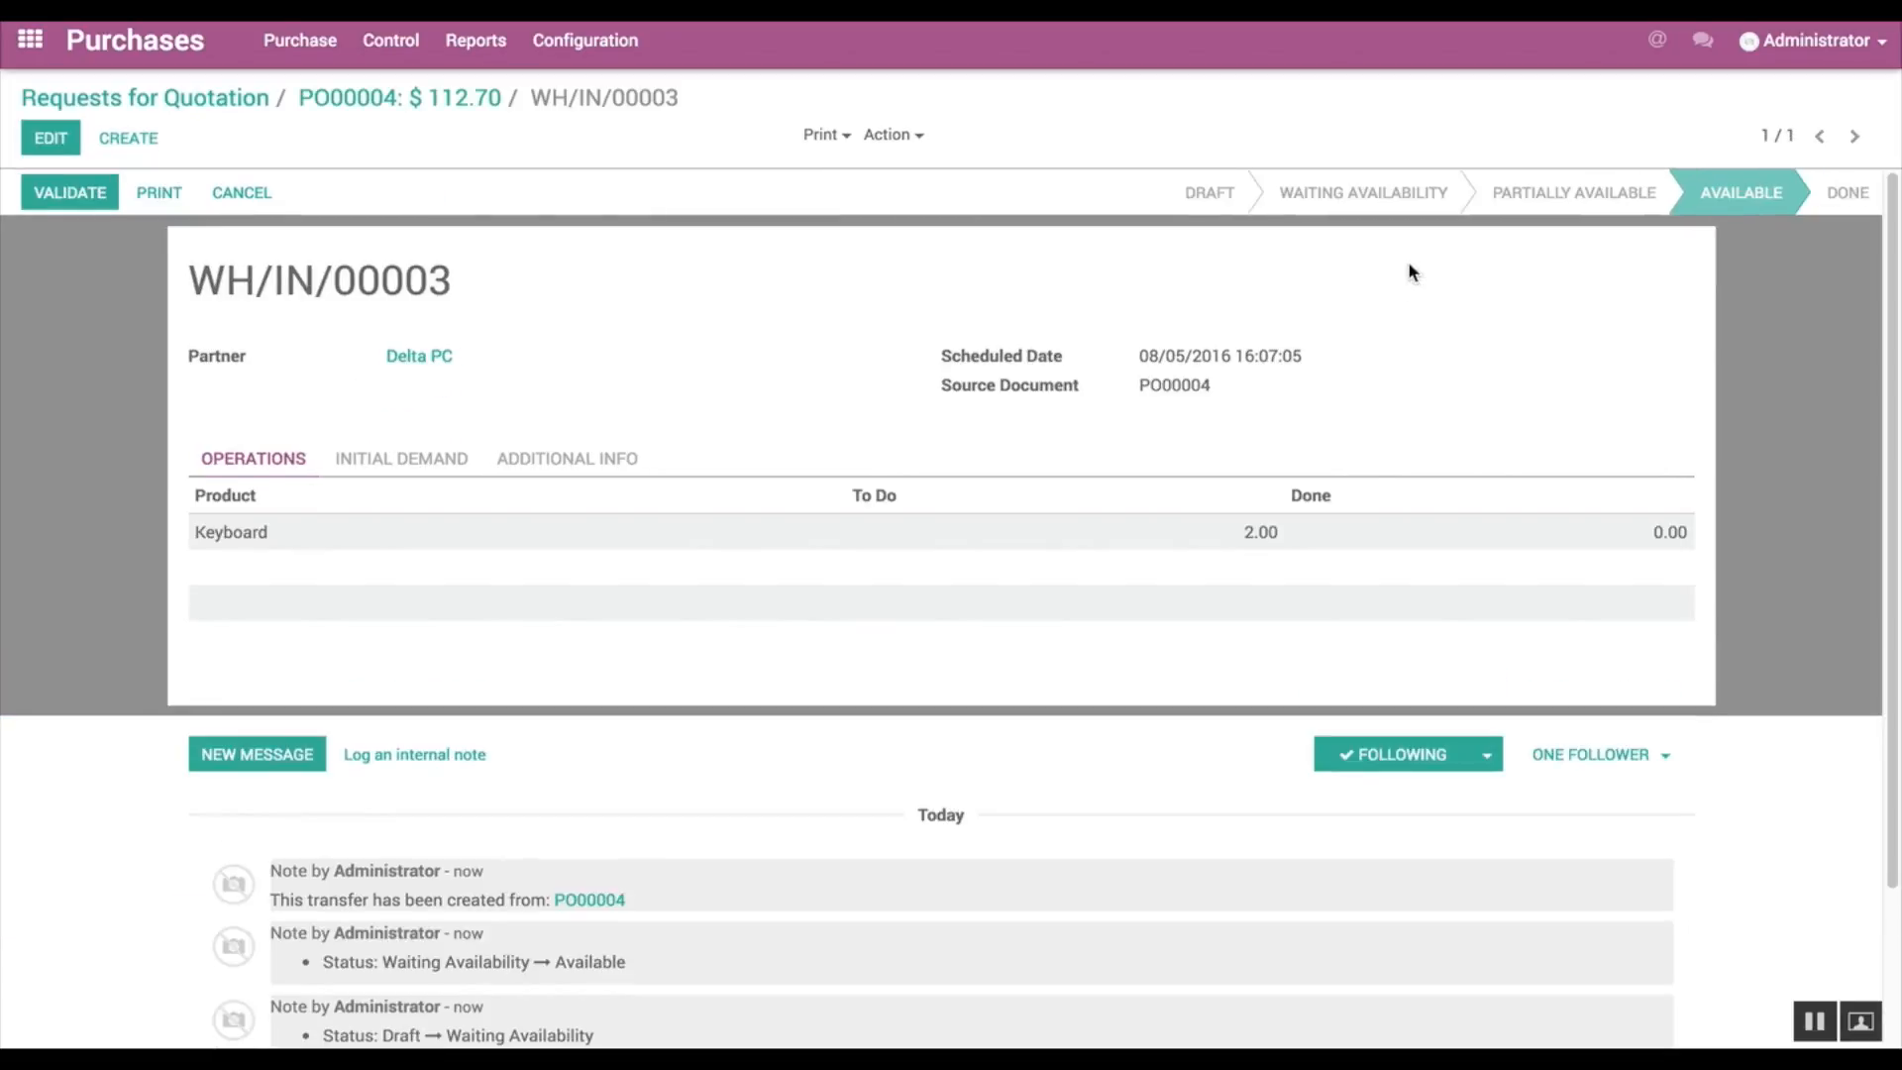
pyautogui.click(80, 198)
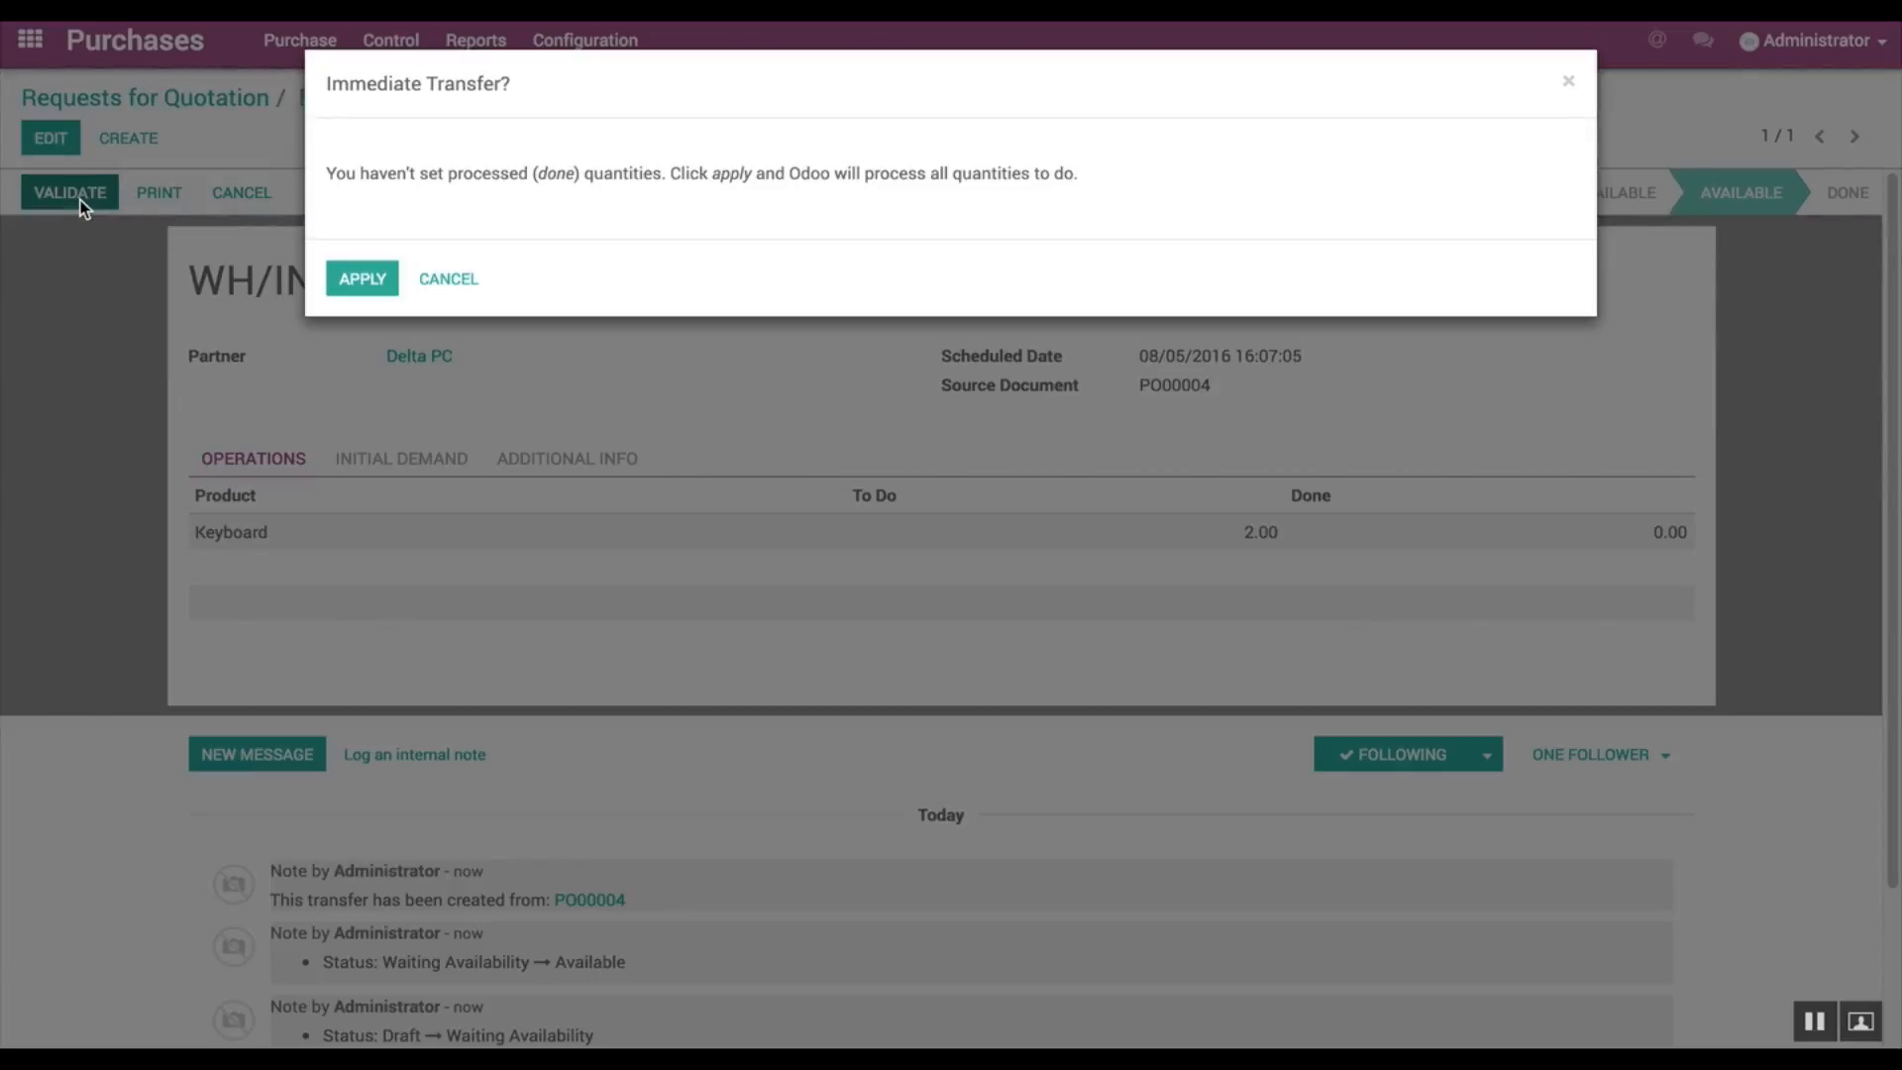
pyautogui.click(363, 276)
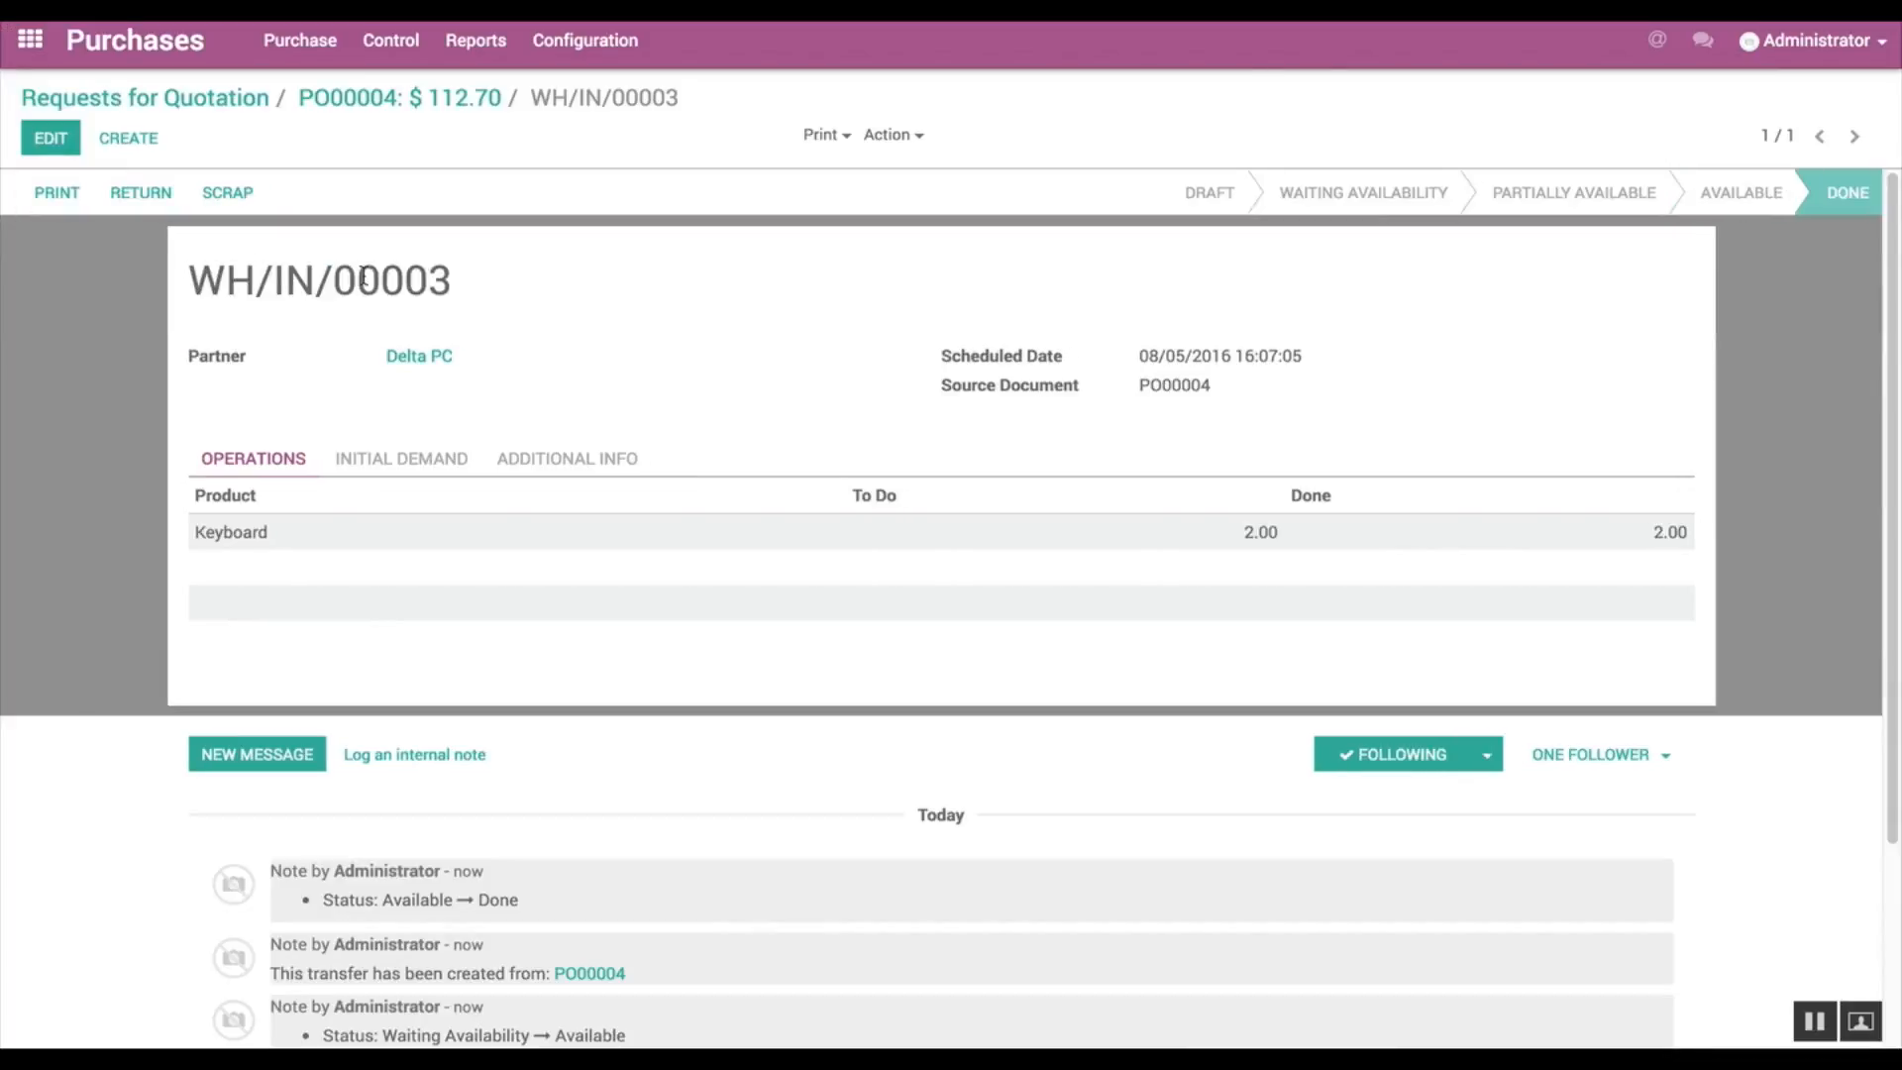
# Step: Start another request for quotation from the list, selecting Delta PC as its vendor
pyautogui.click(208, 102)
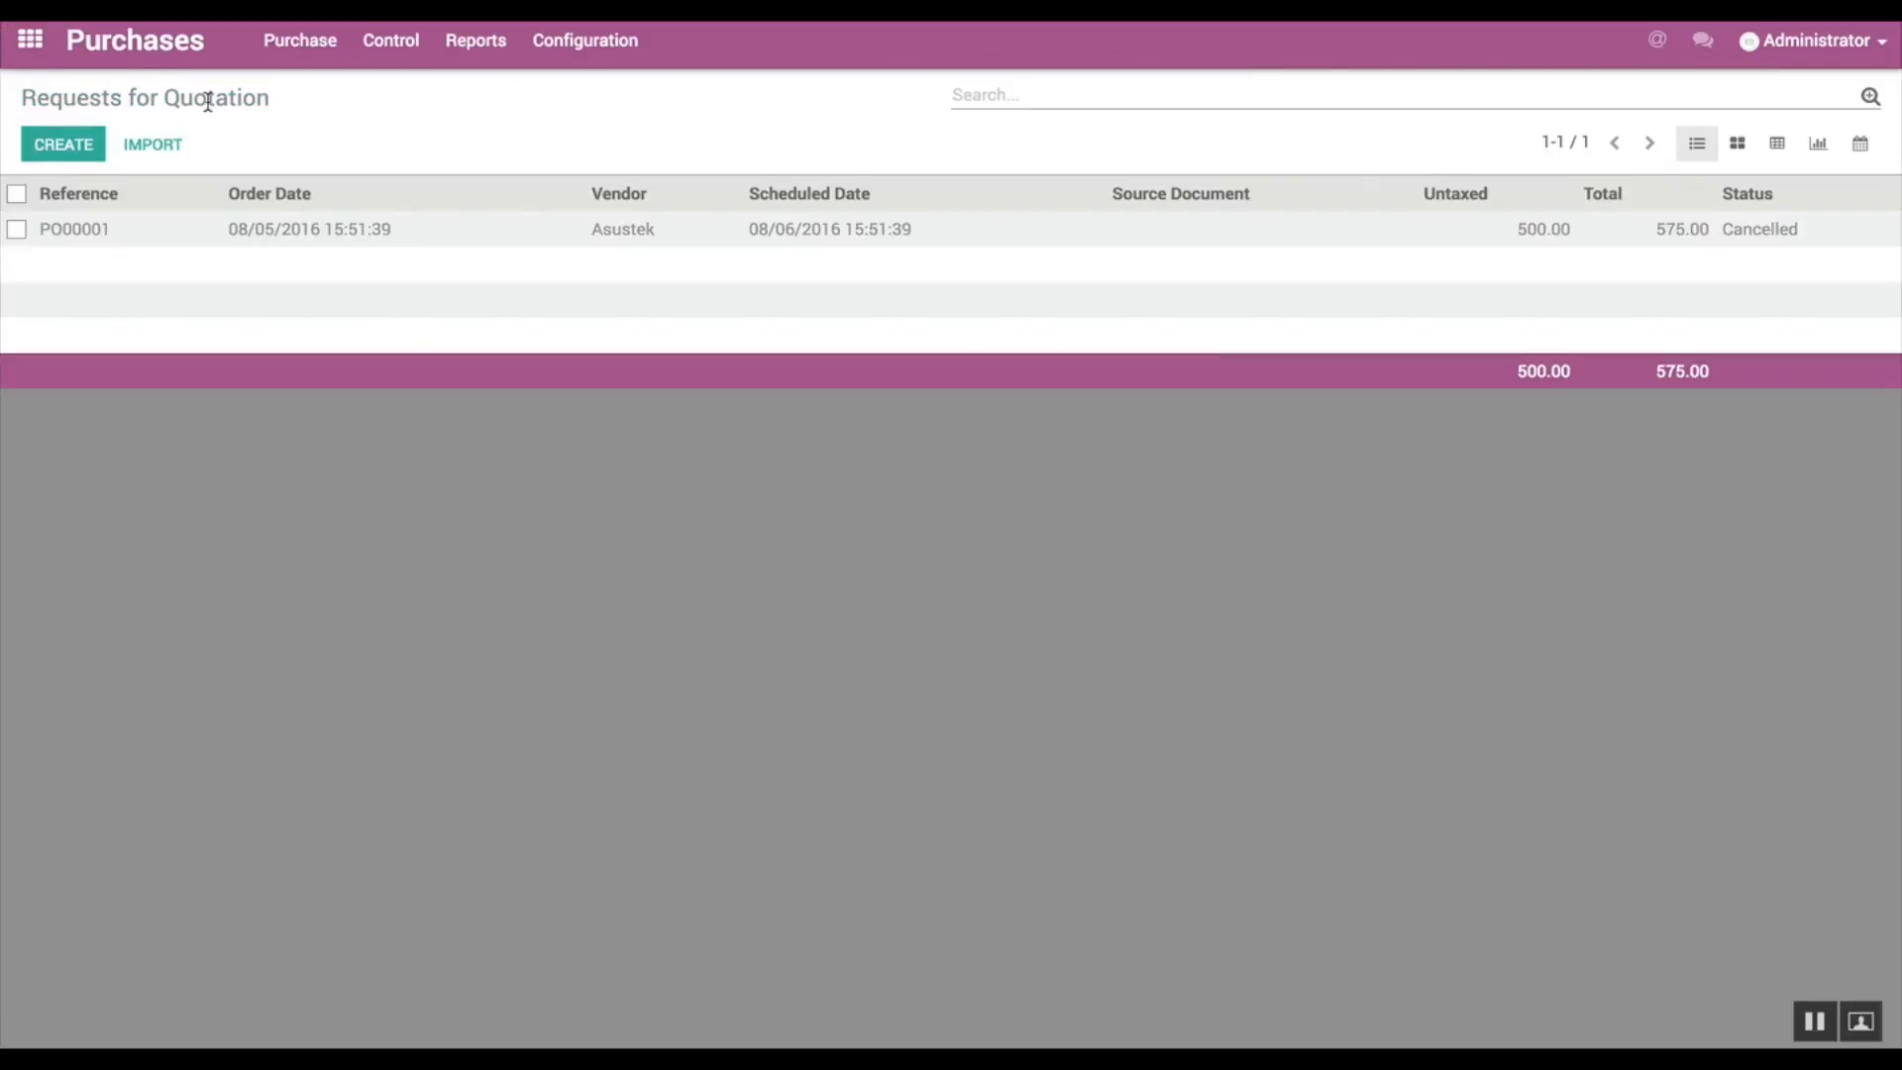
pyautogui.click(94, 144)
pyautogui.click(559, 382)
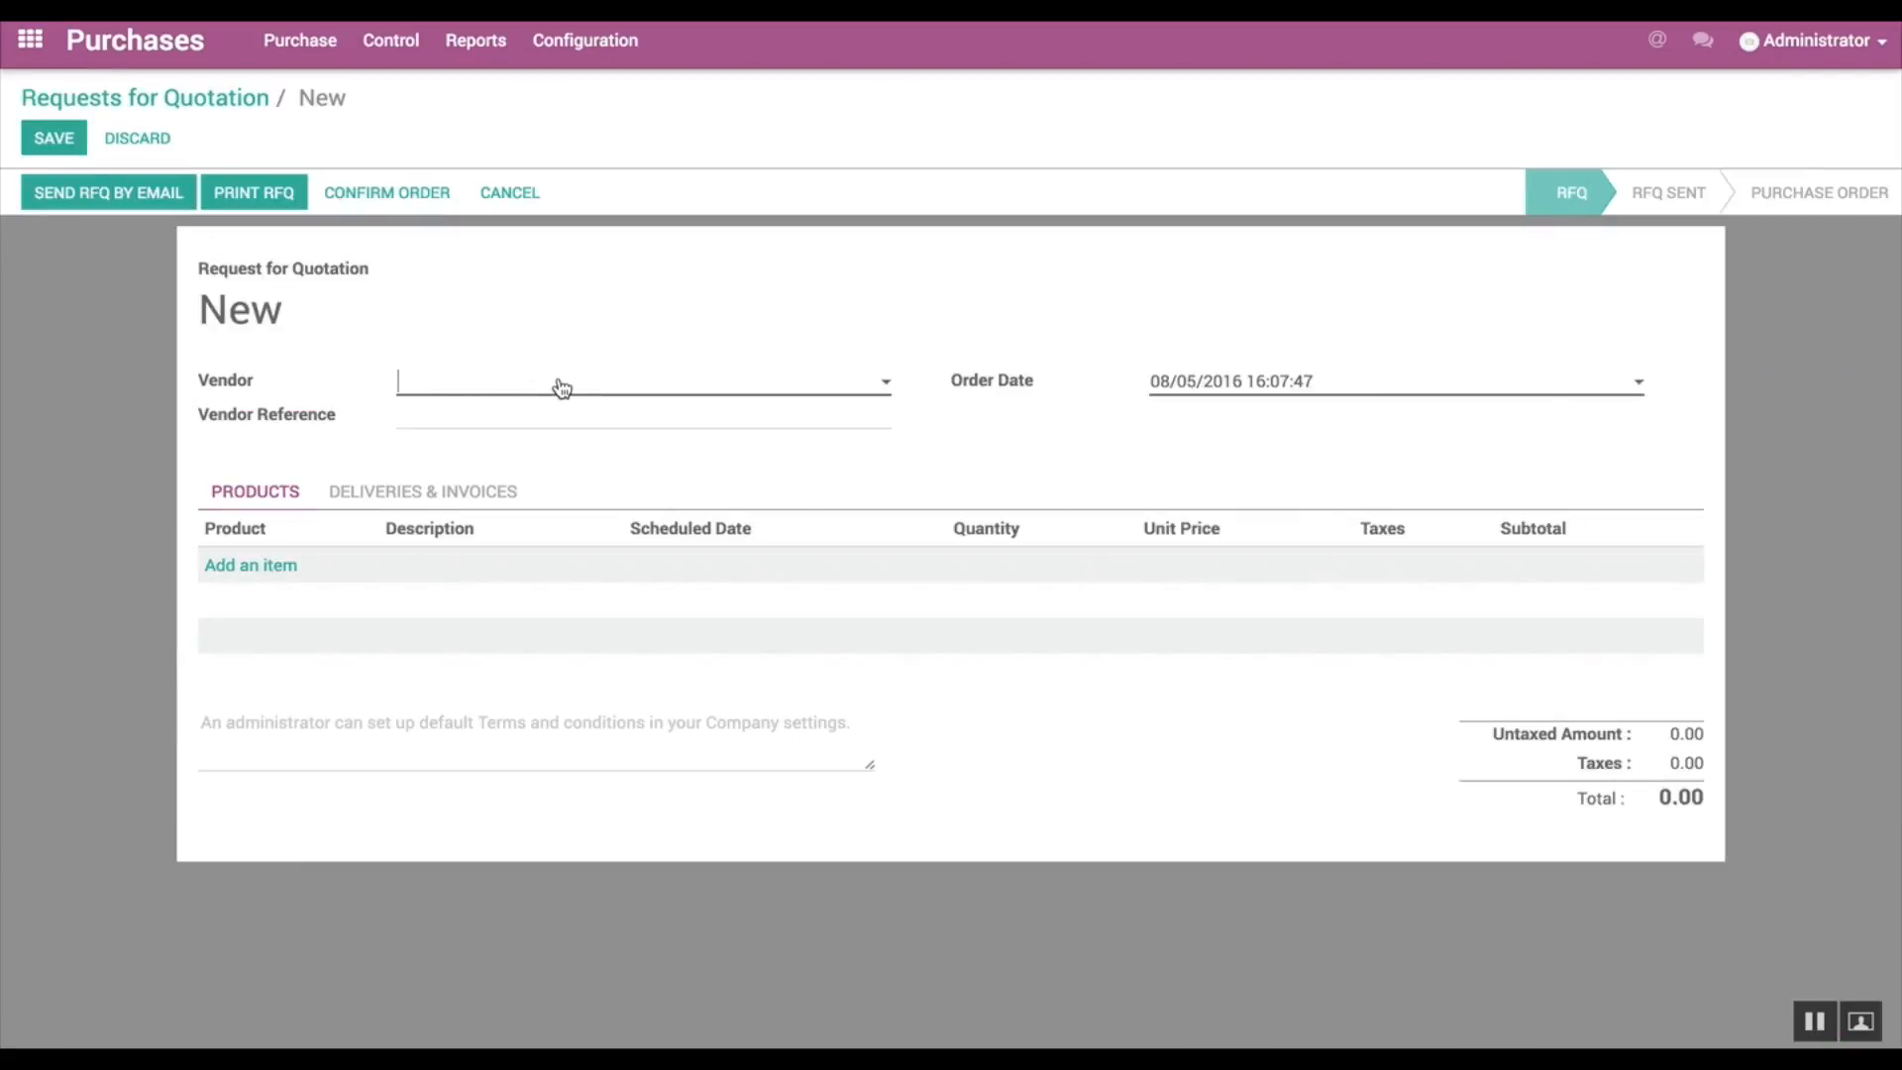
pyautogui.write('D')
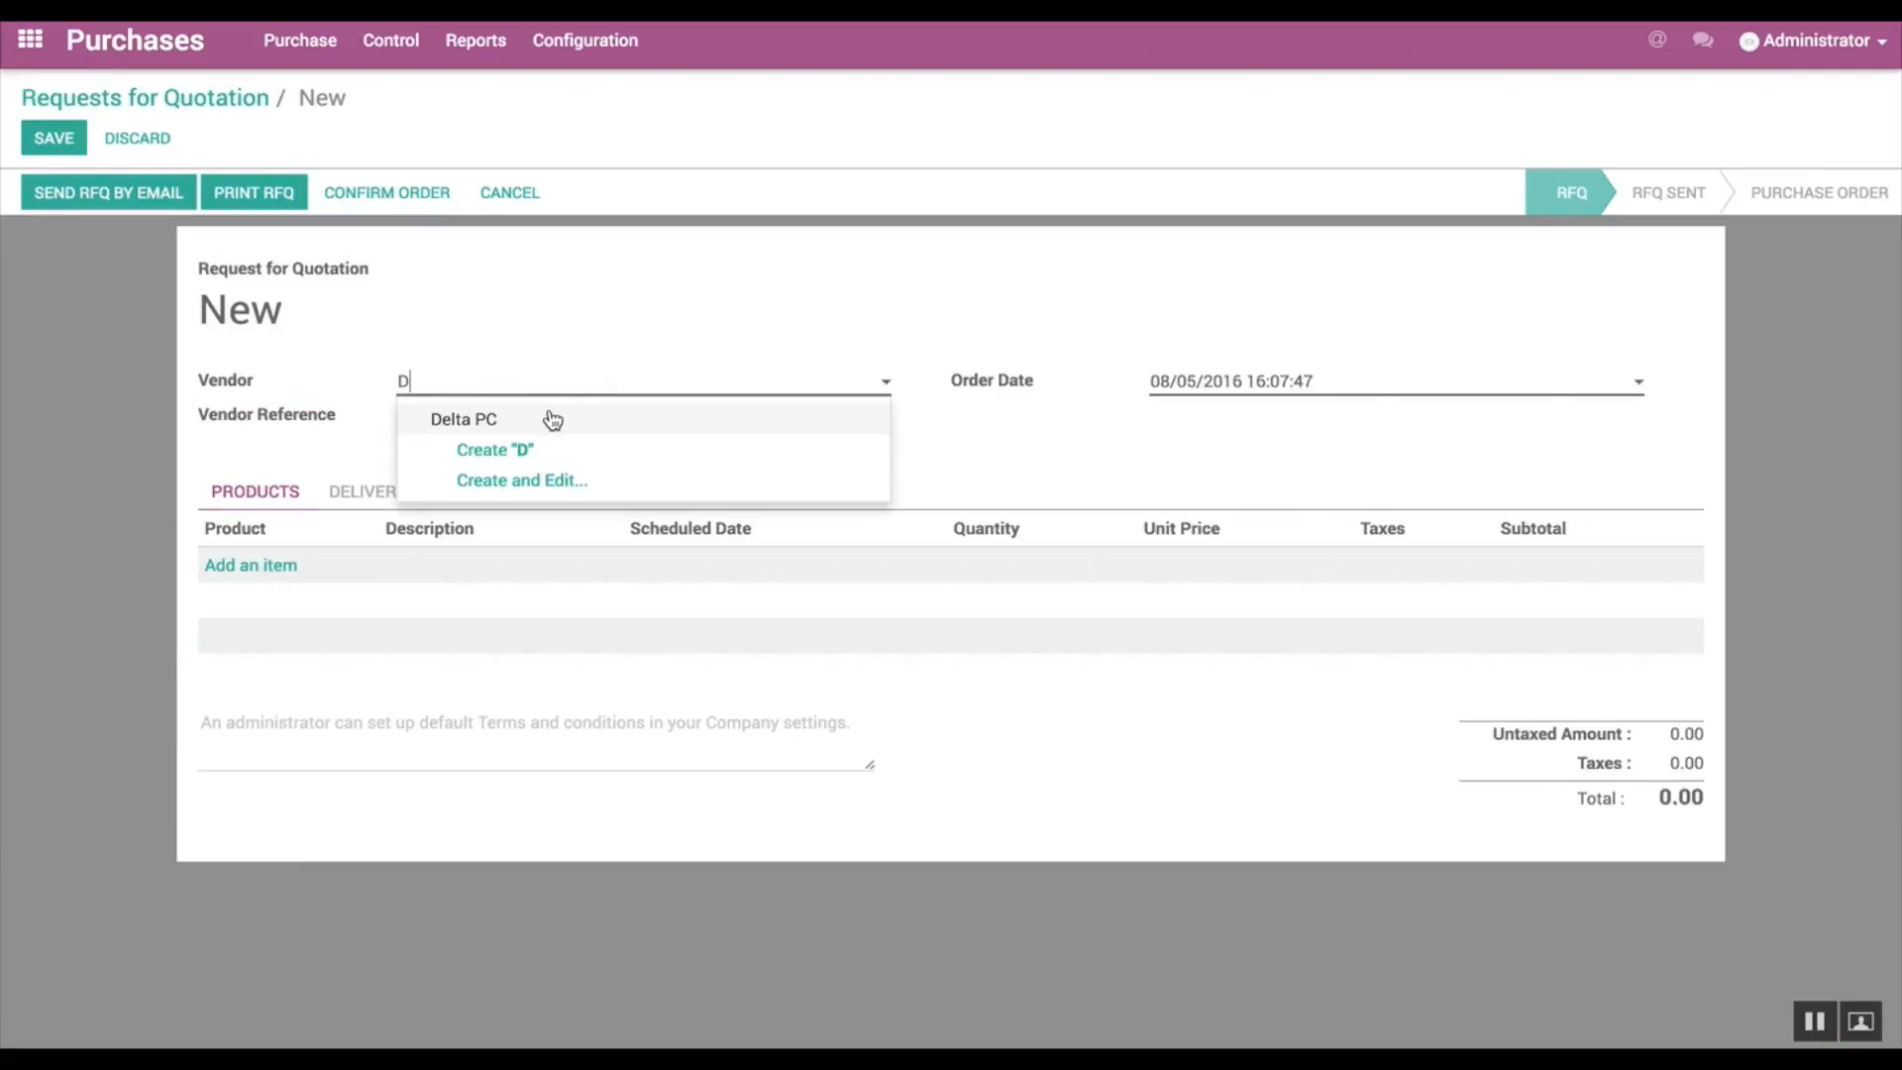
pyautogui.click(549, 417)
# Step: Add 5 Keyboards to the new Delta PC request, save it and confirm the order
pyautogui.click(281, 566)
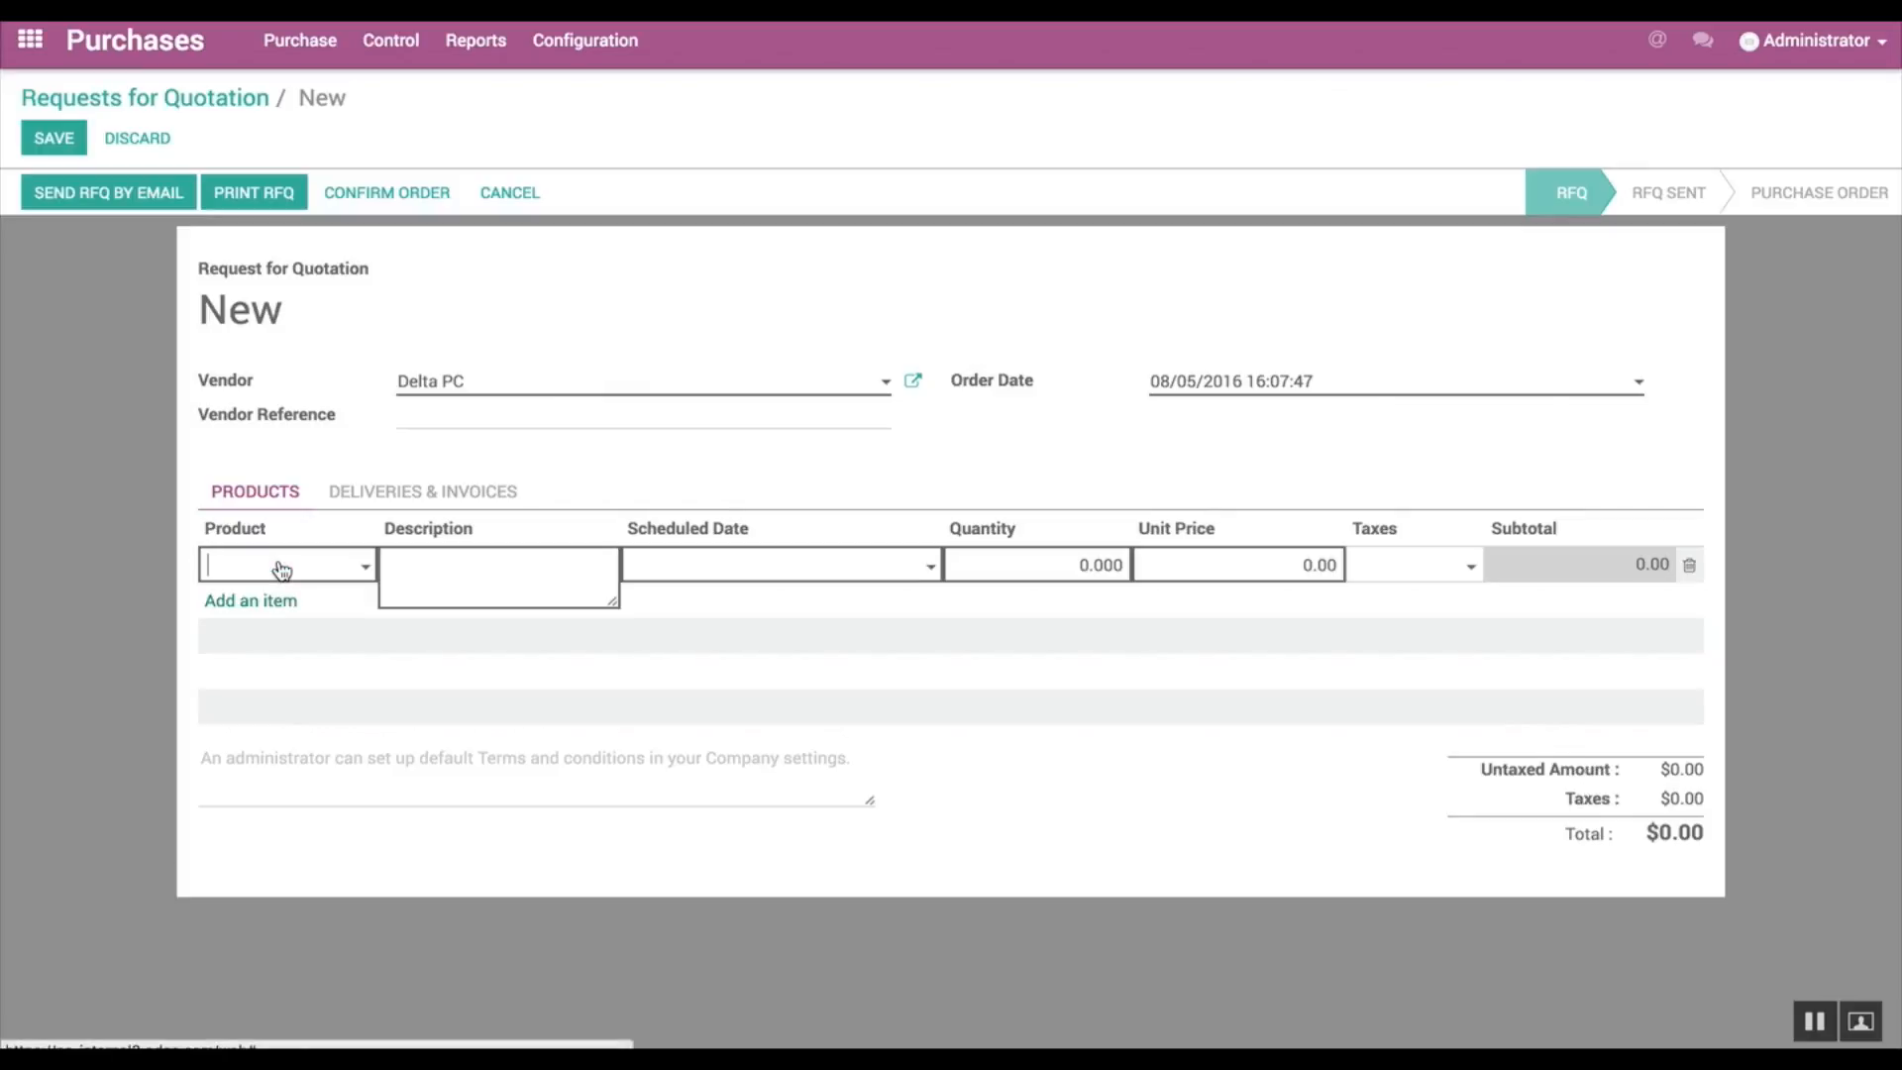
pyautogui.write('KEY')
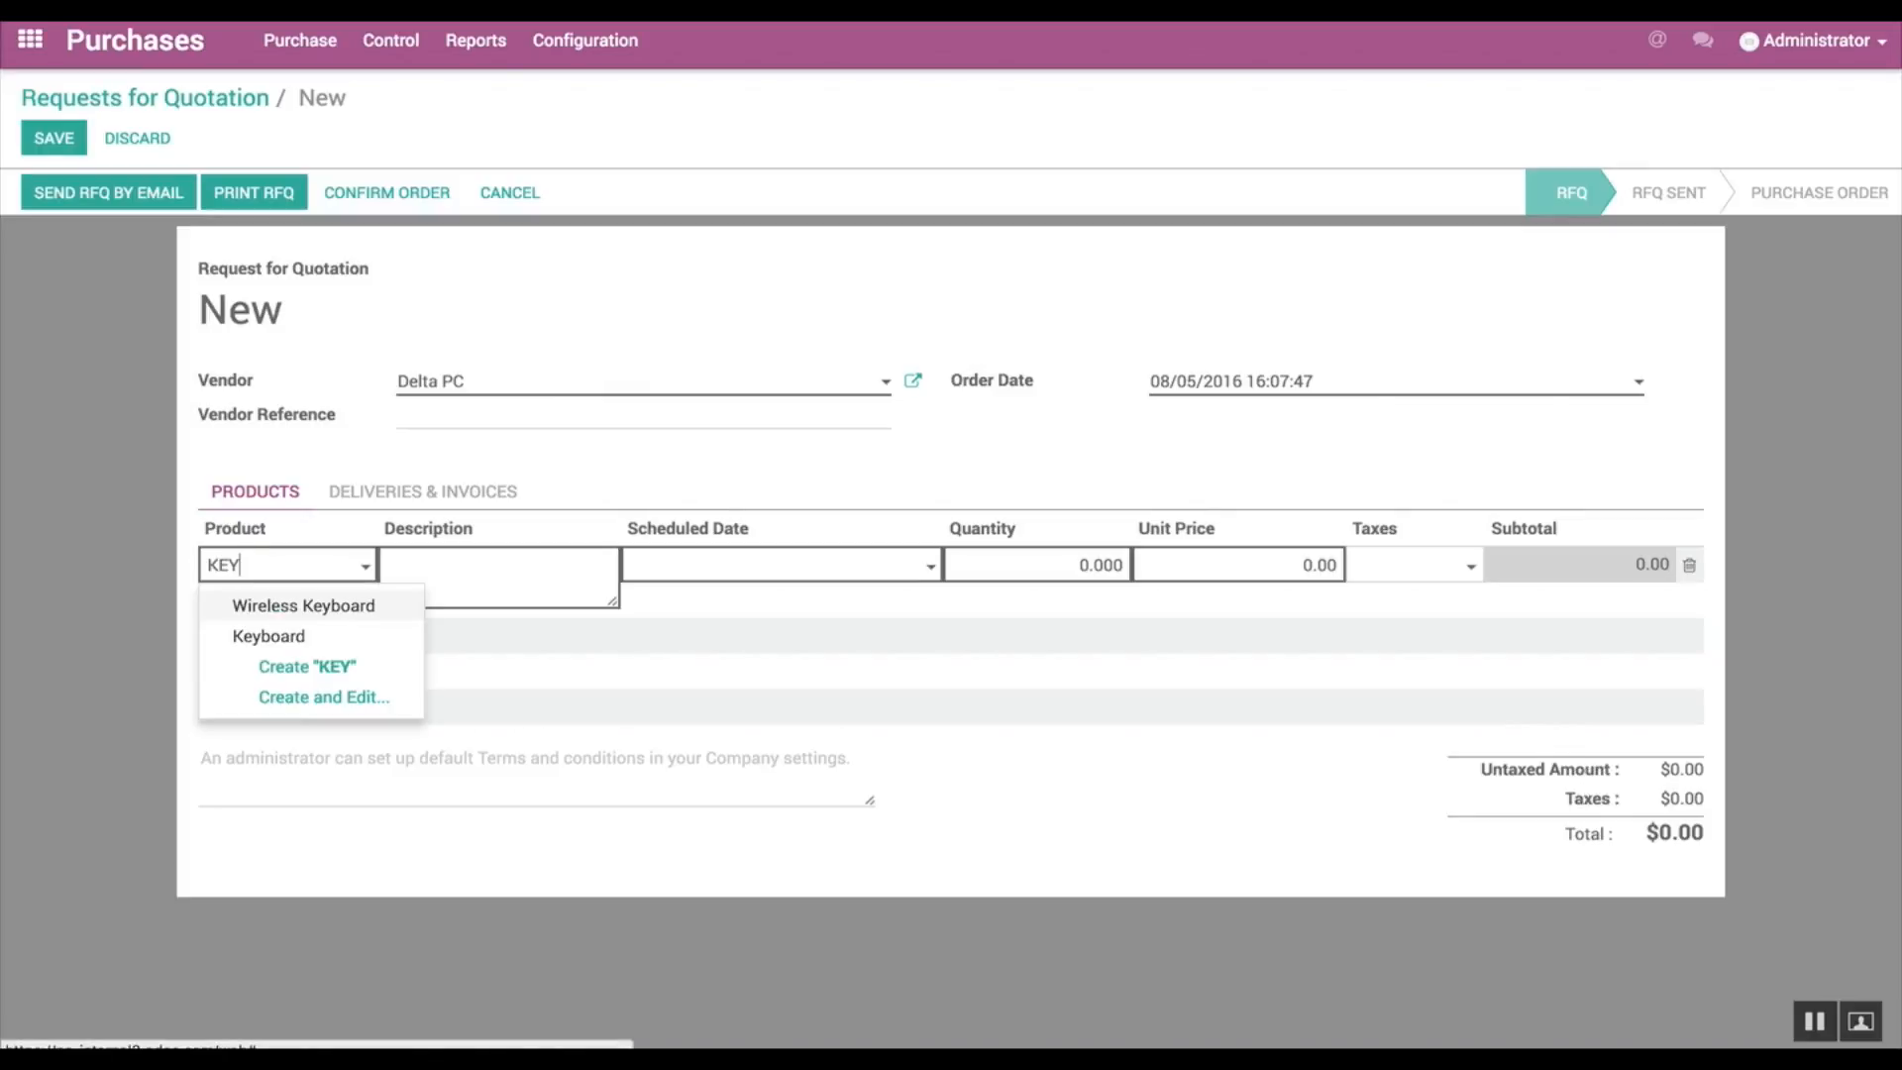
pyautogui.click(298, 639)
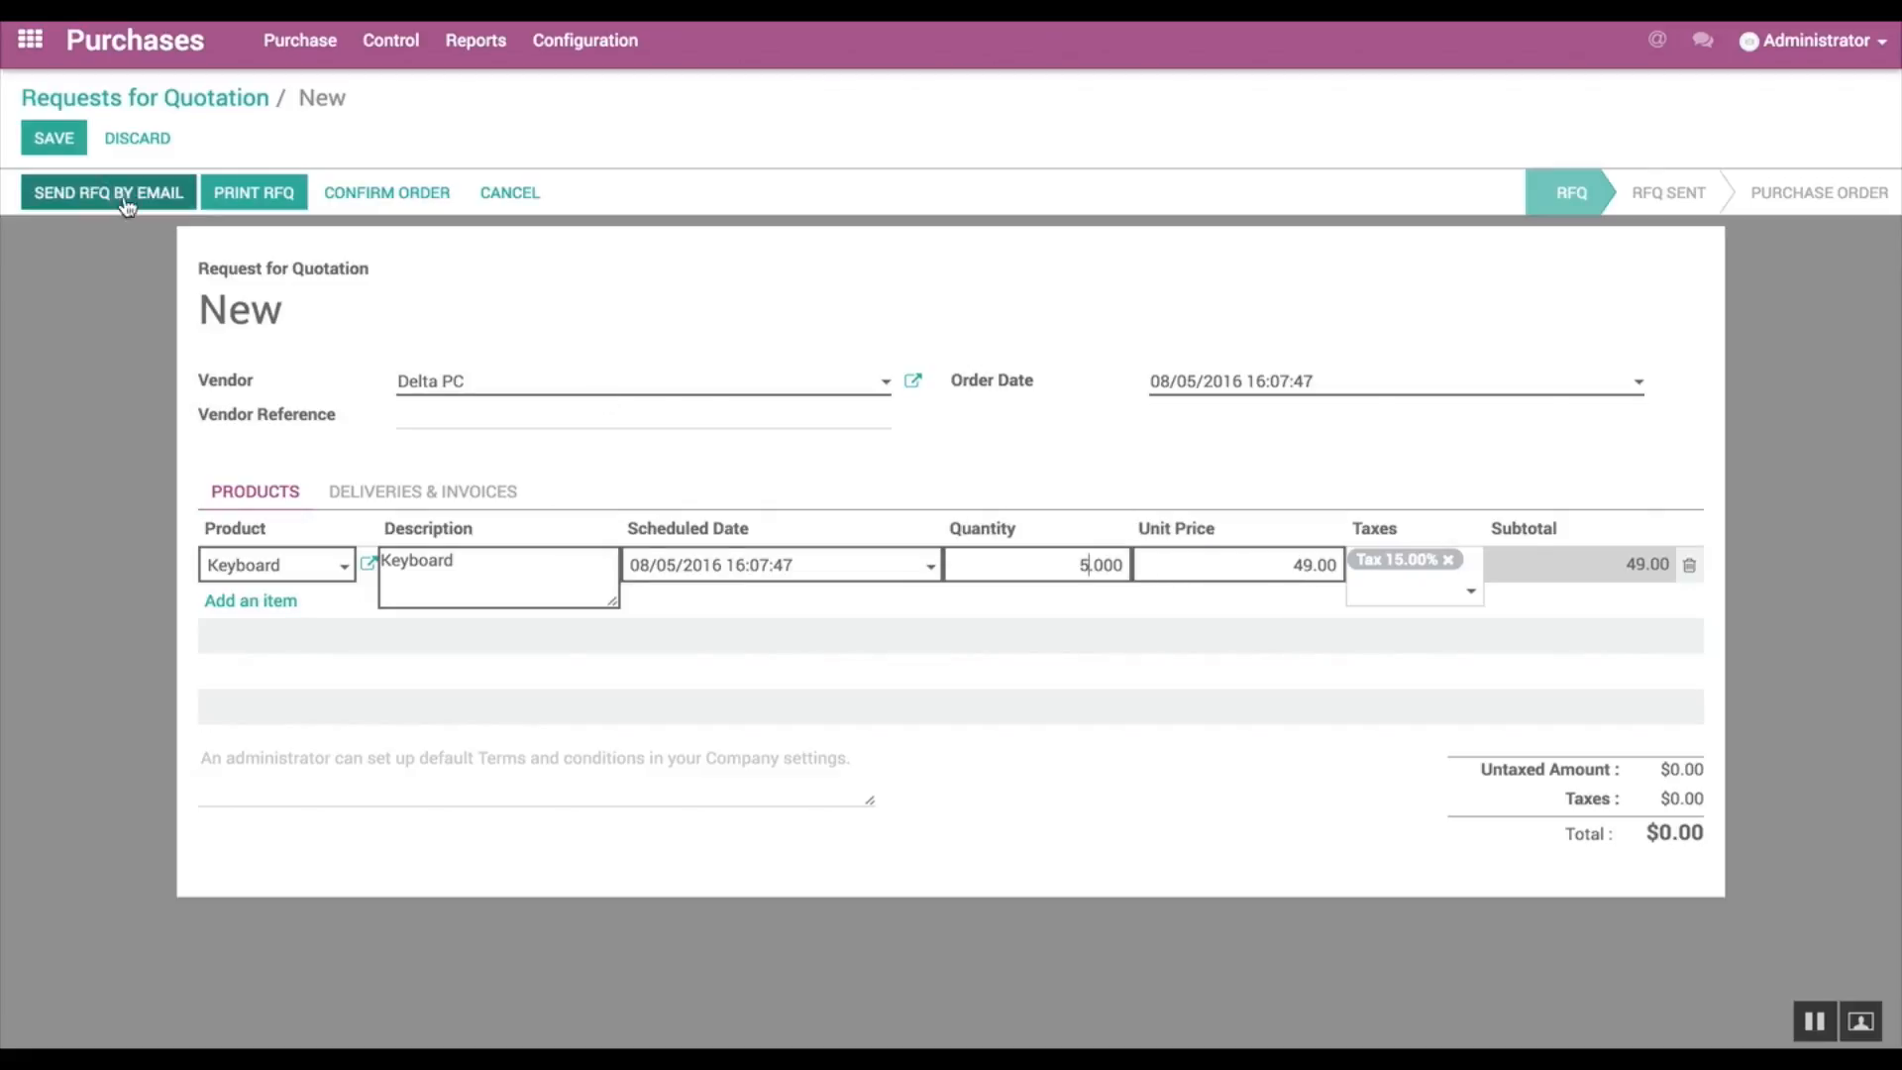
pyautogui.click(54, 138)
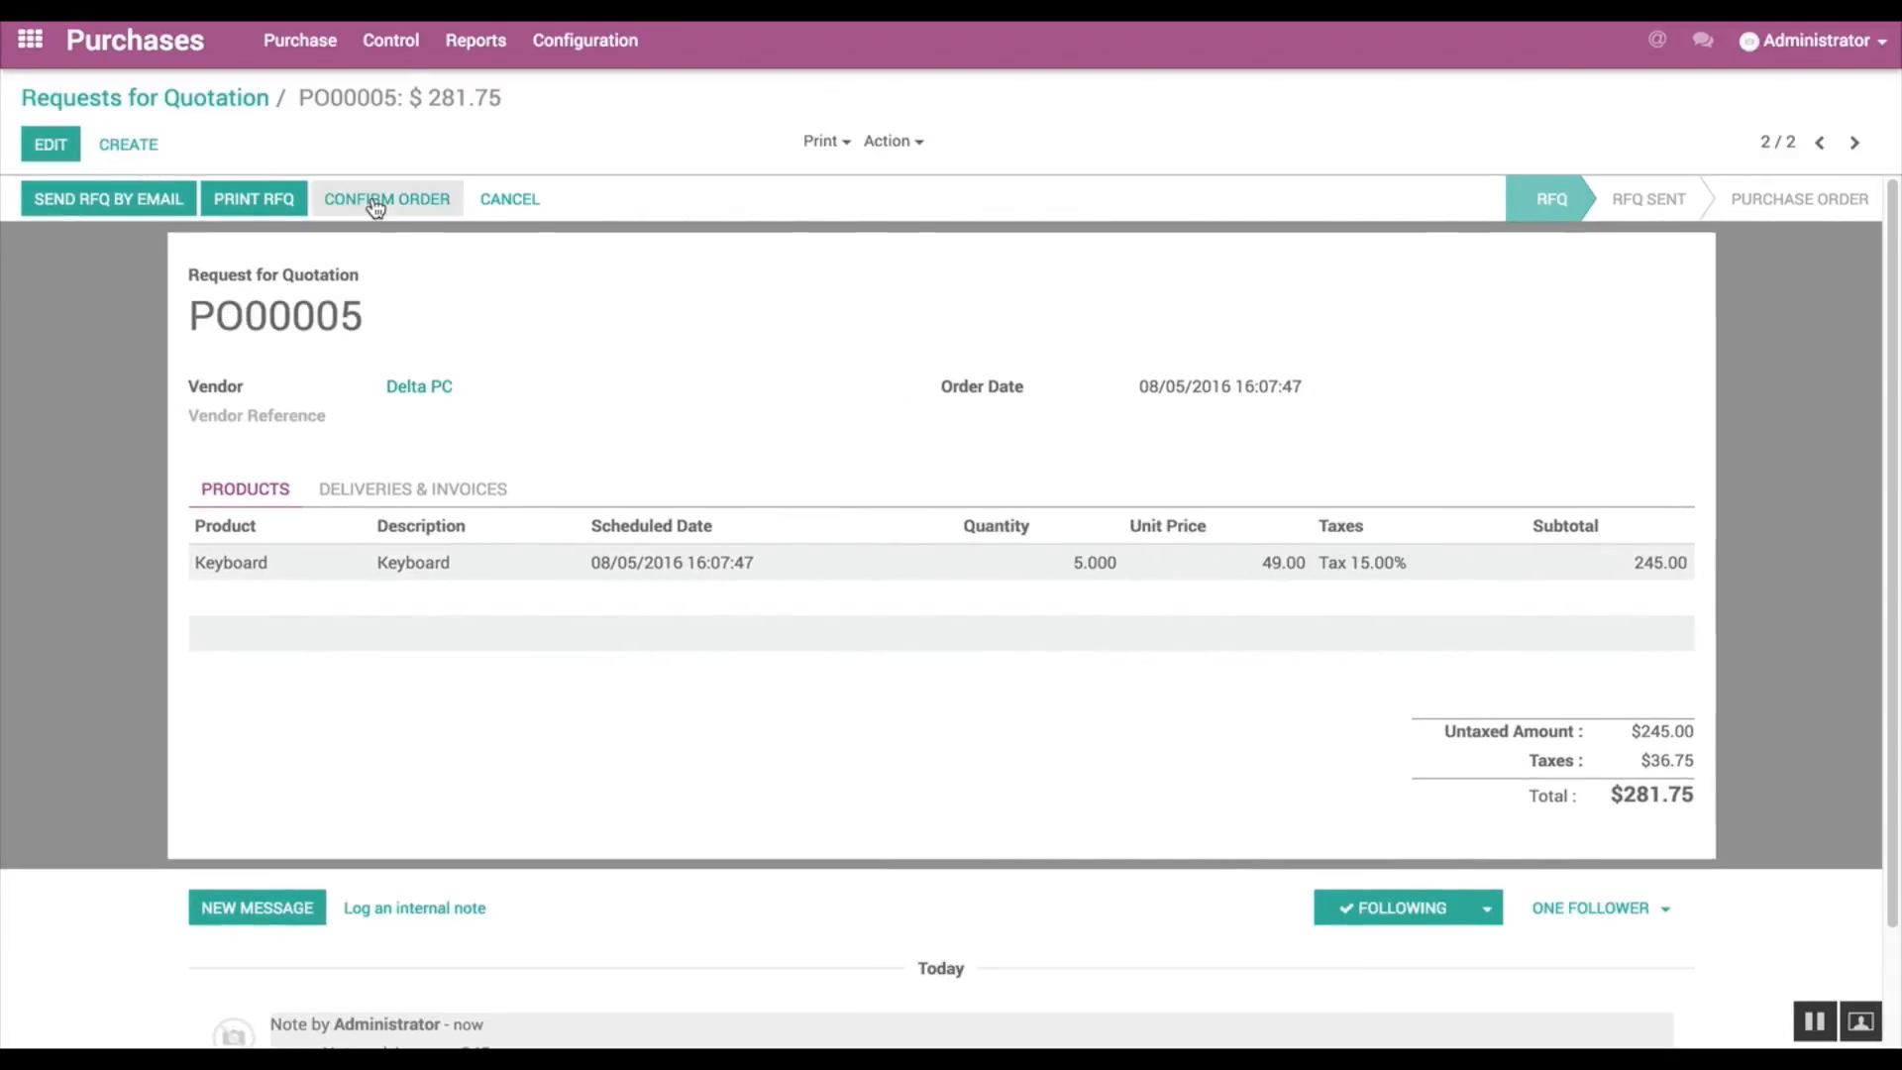
pyautogui.click(375, 203)
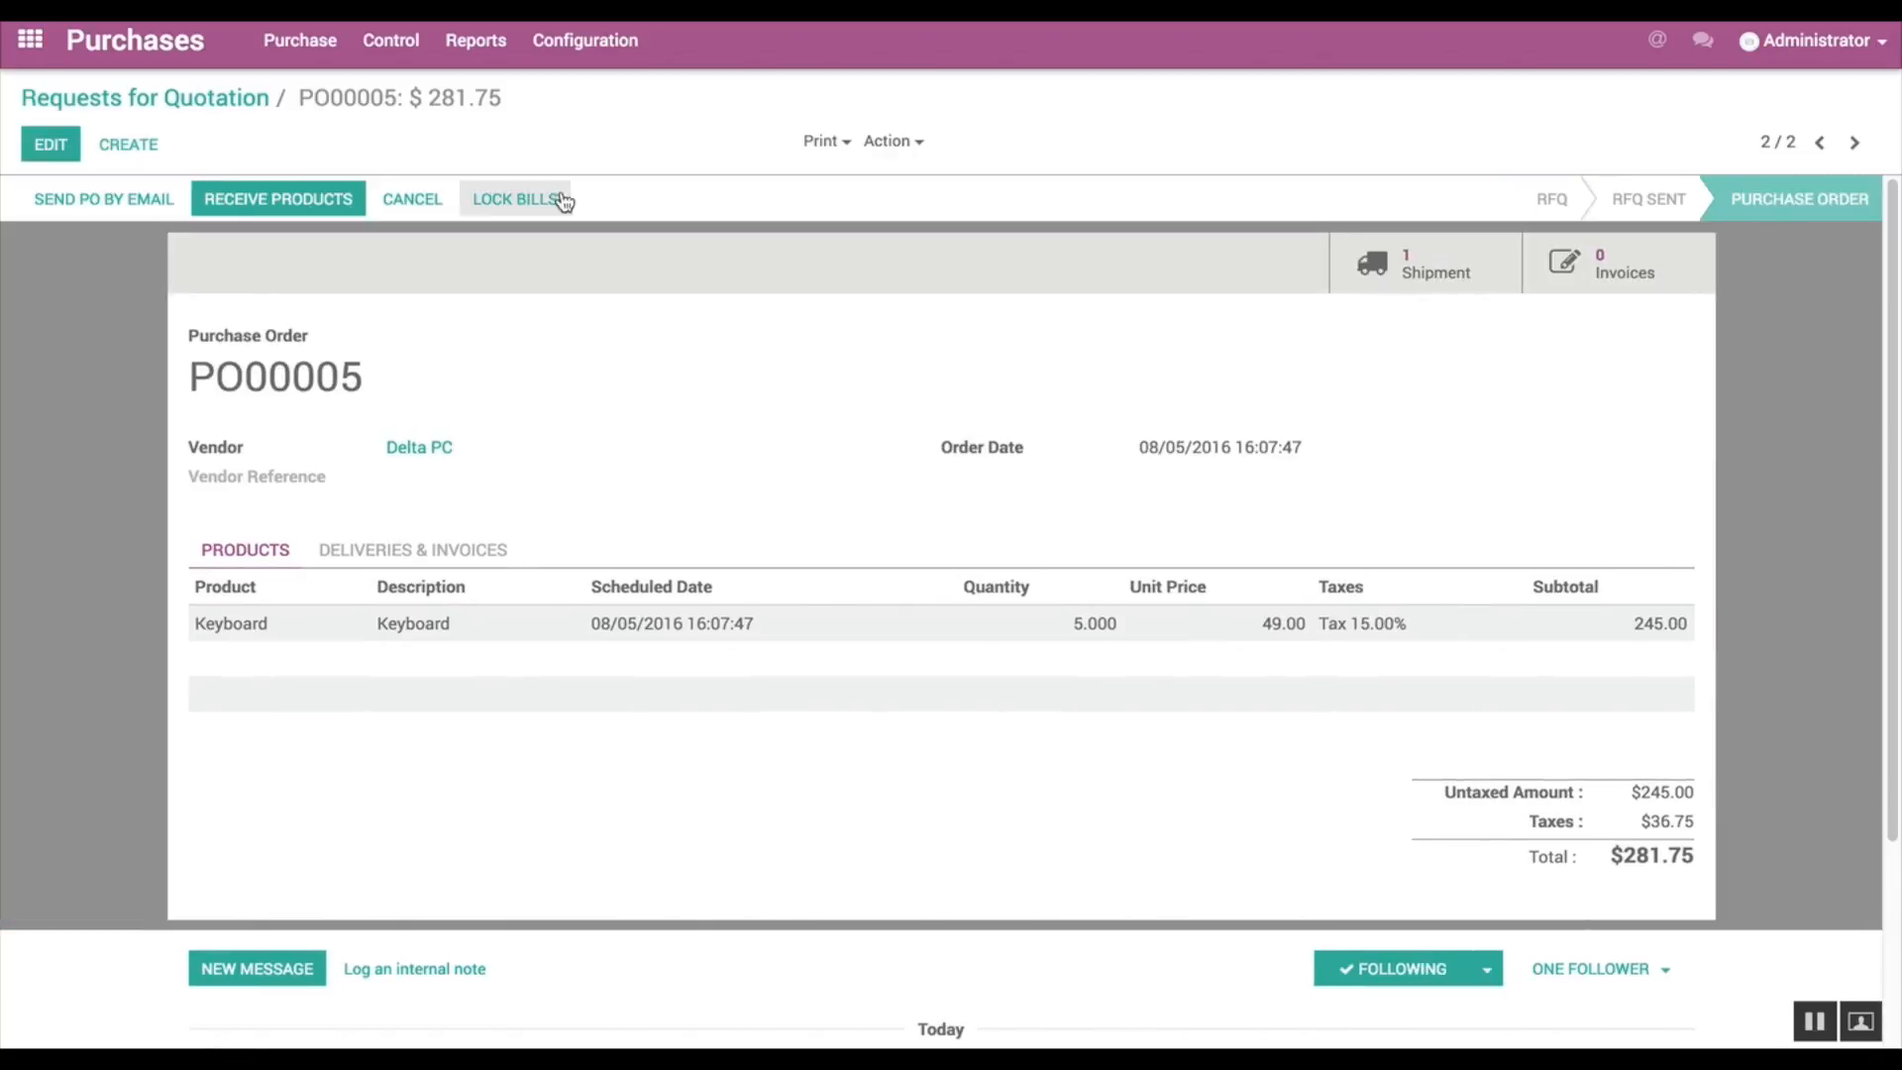
# Step: Validate the incoming shipment of 5 Keyboards from Delta PC, applying the immediate transfer for all quantities
pyautogui.click(1397, 252)
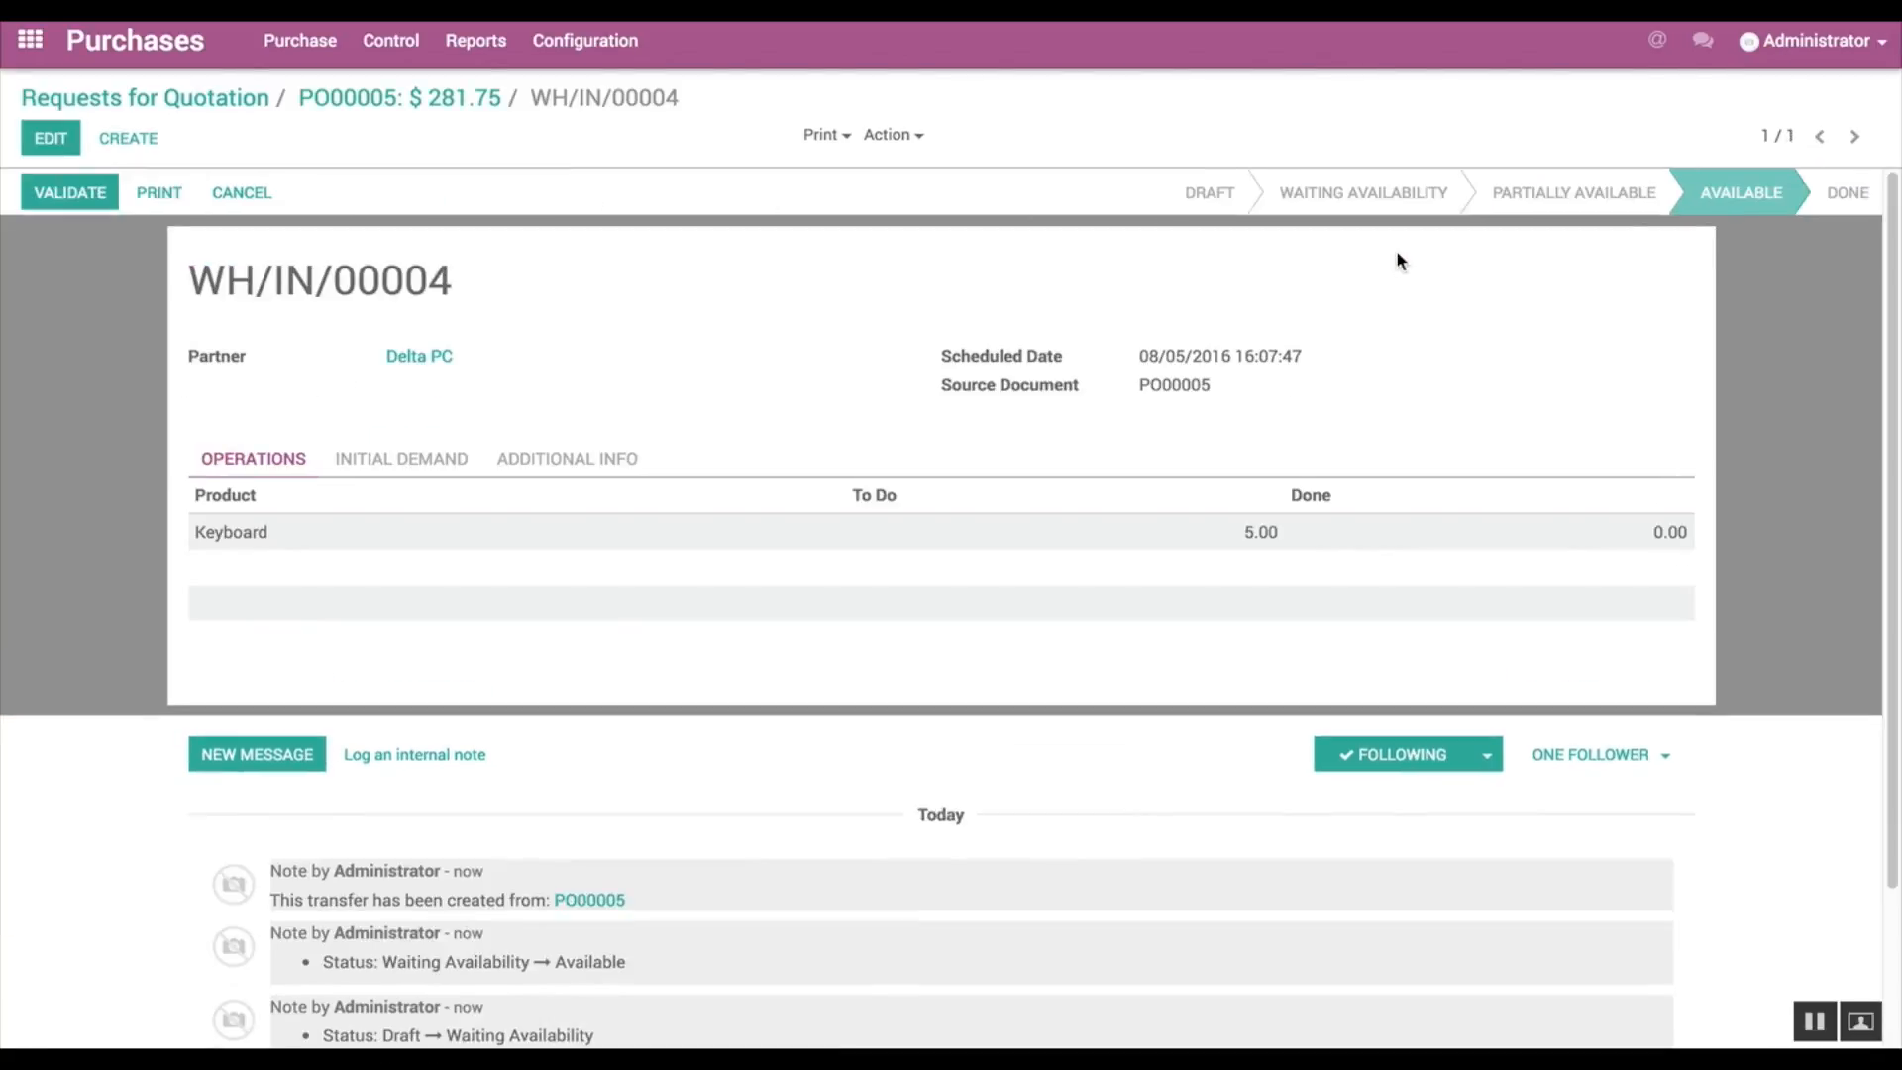
pyautogui.click(72, 194)
pyautogui.click(349, 289)
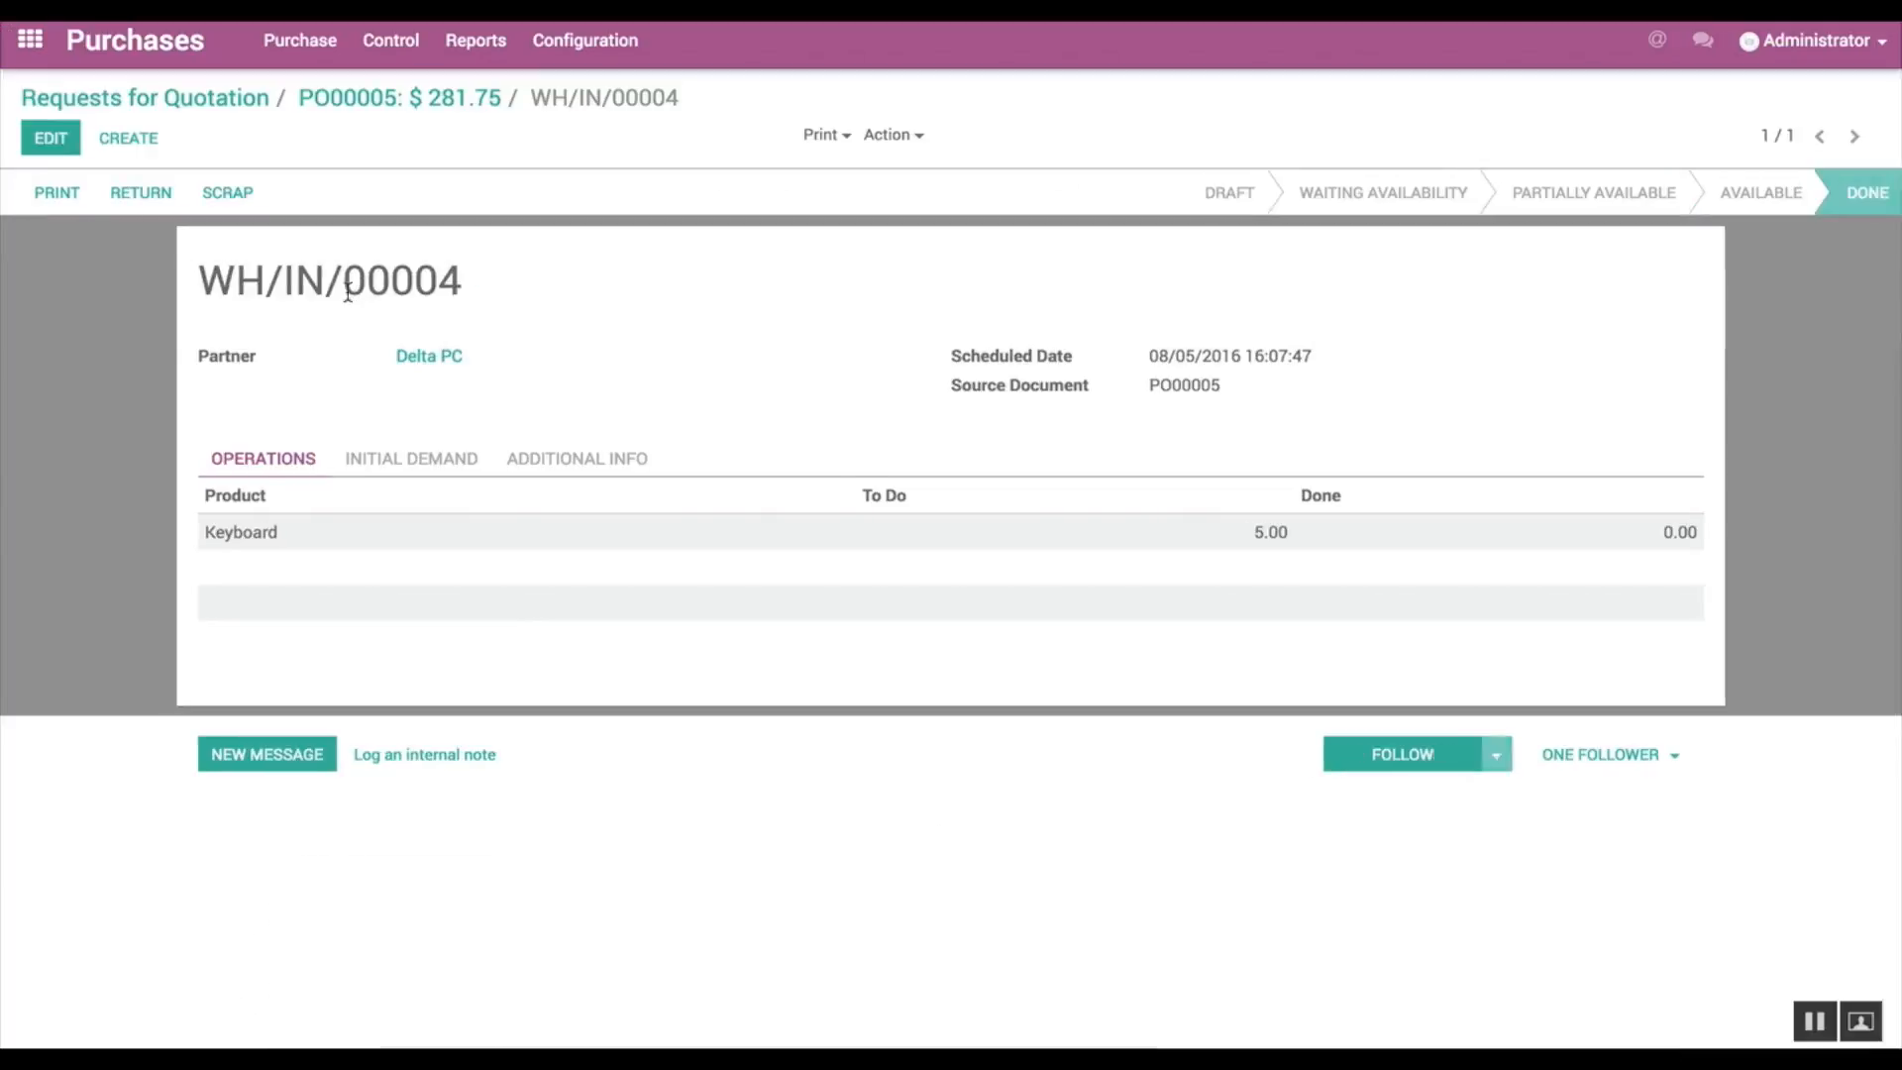
# Step: Create a new vendor bill with Delta PC as the vendor
pyautogui.click(391, 42)
pyautogui.click(413, 125)
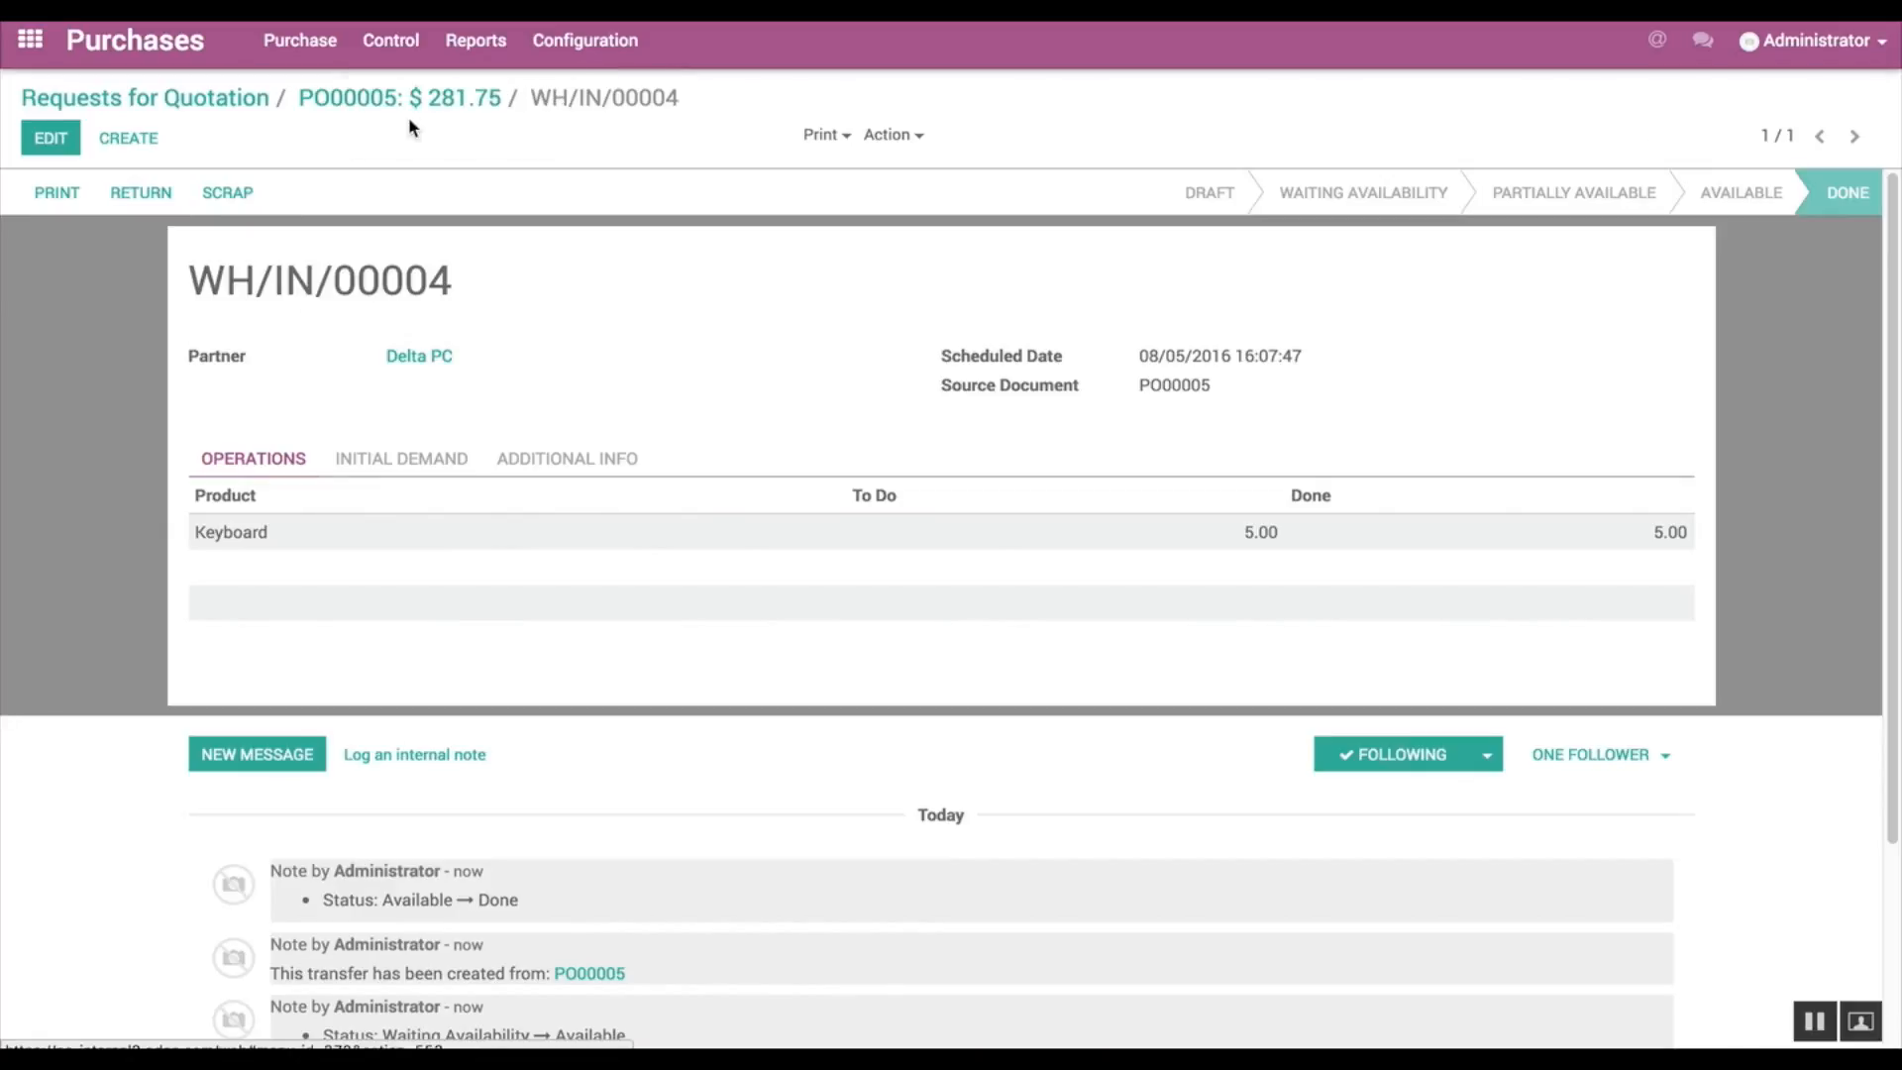
pyautogui.click(63, 144)
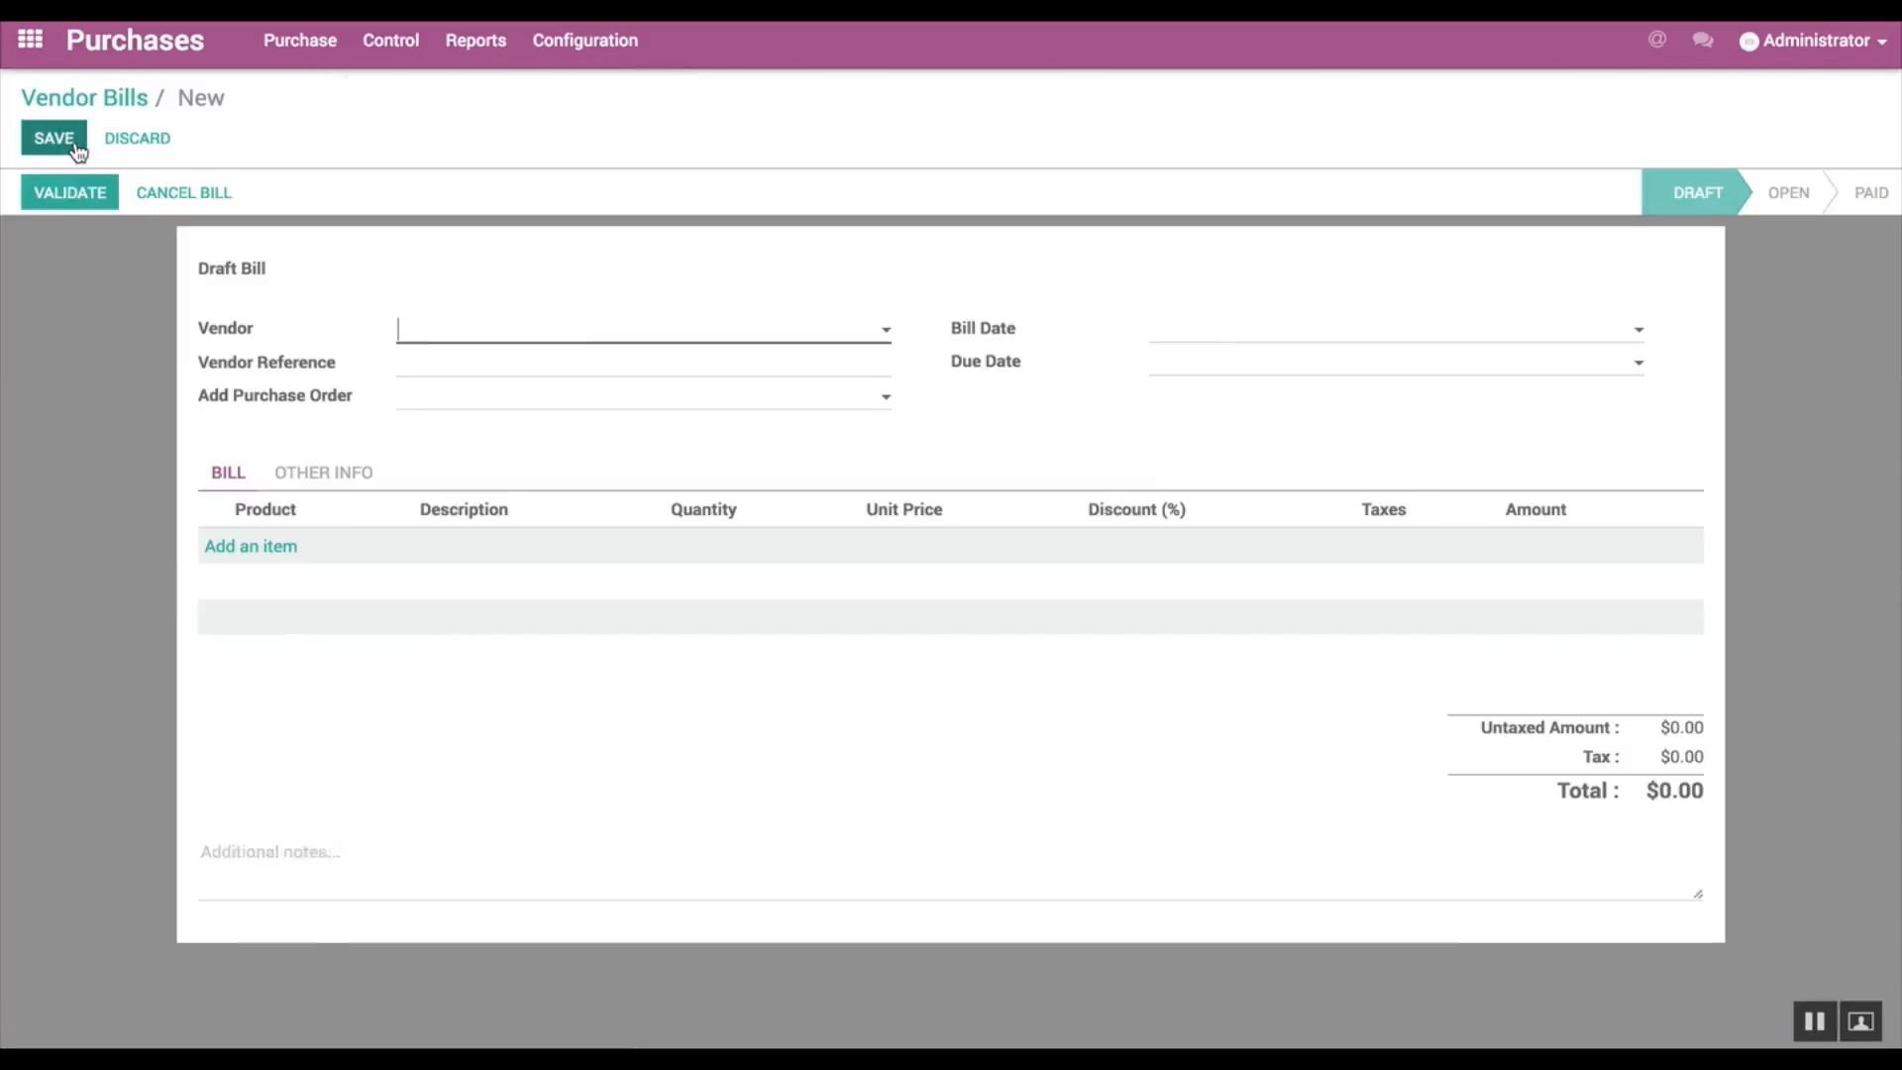
pyautogui.click(887, 333)
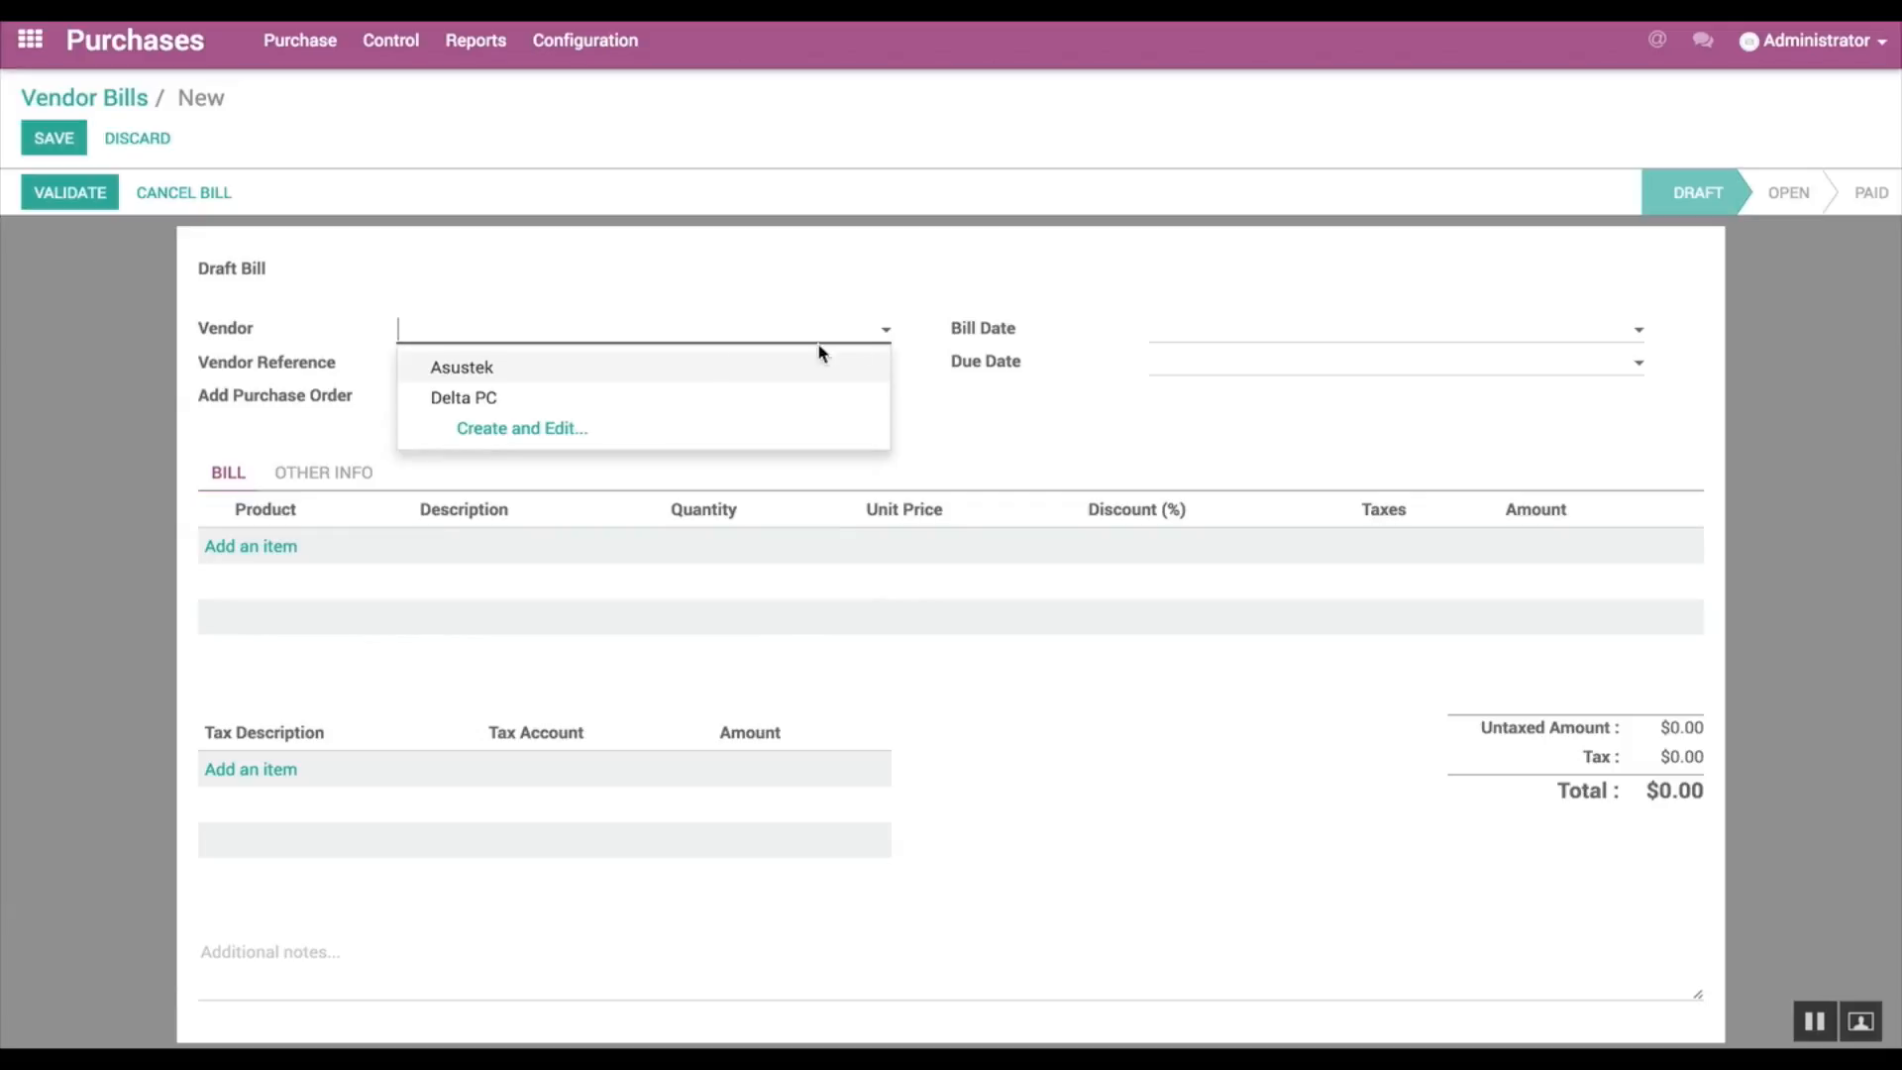
pyautogui.click(514, 404)
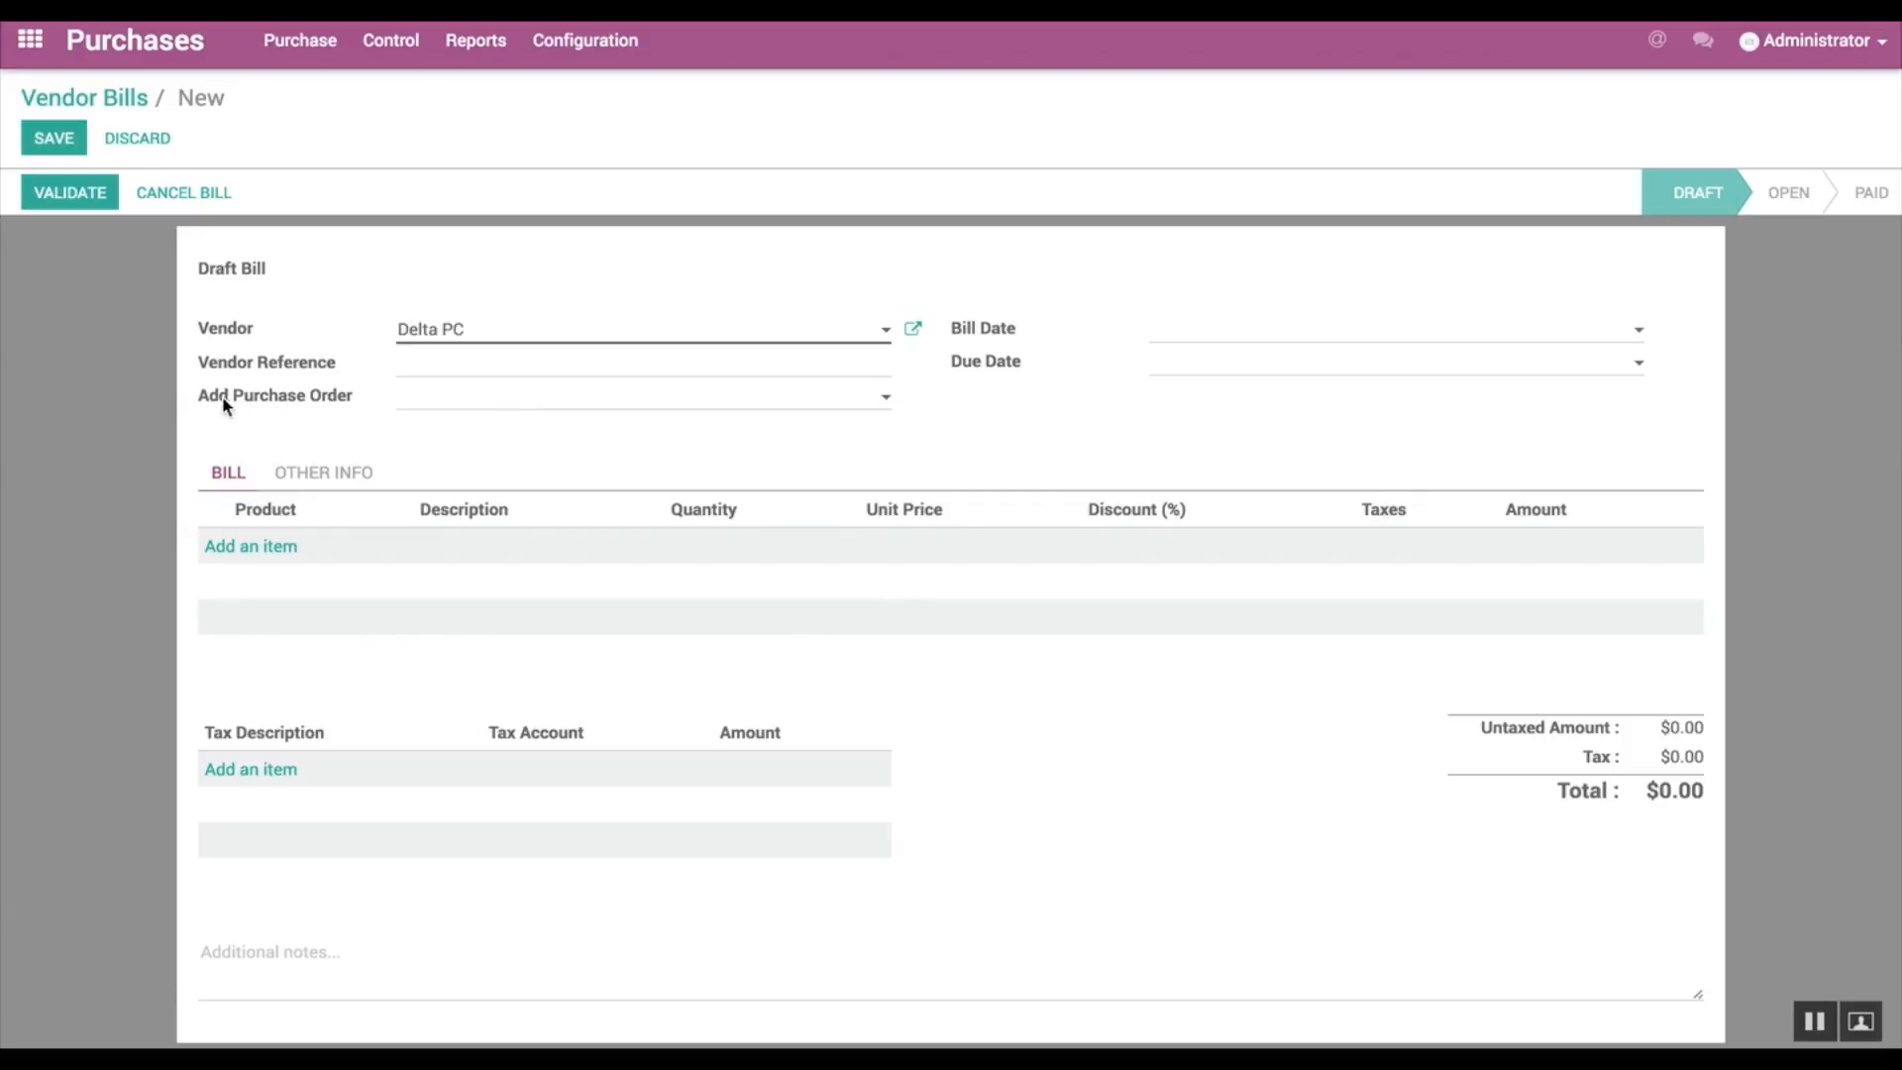
# Step: Add both Delta PC purchase orders to the draft bill, the 5-Keyboard order first and the 2-Keyboard order second
pyautogui.moveTo(302, 402)
pyautogui.click(887, 403)
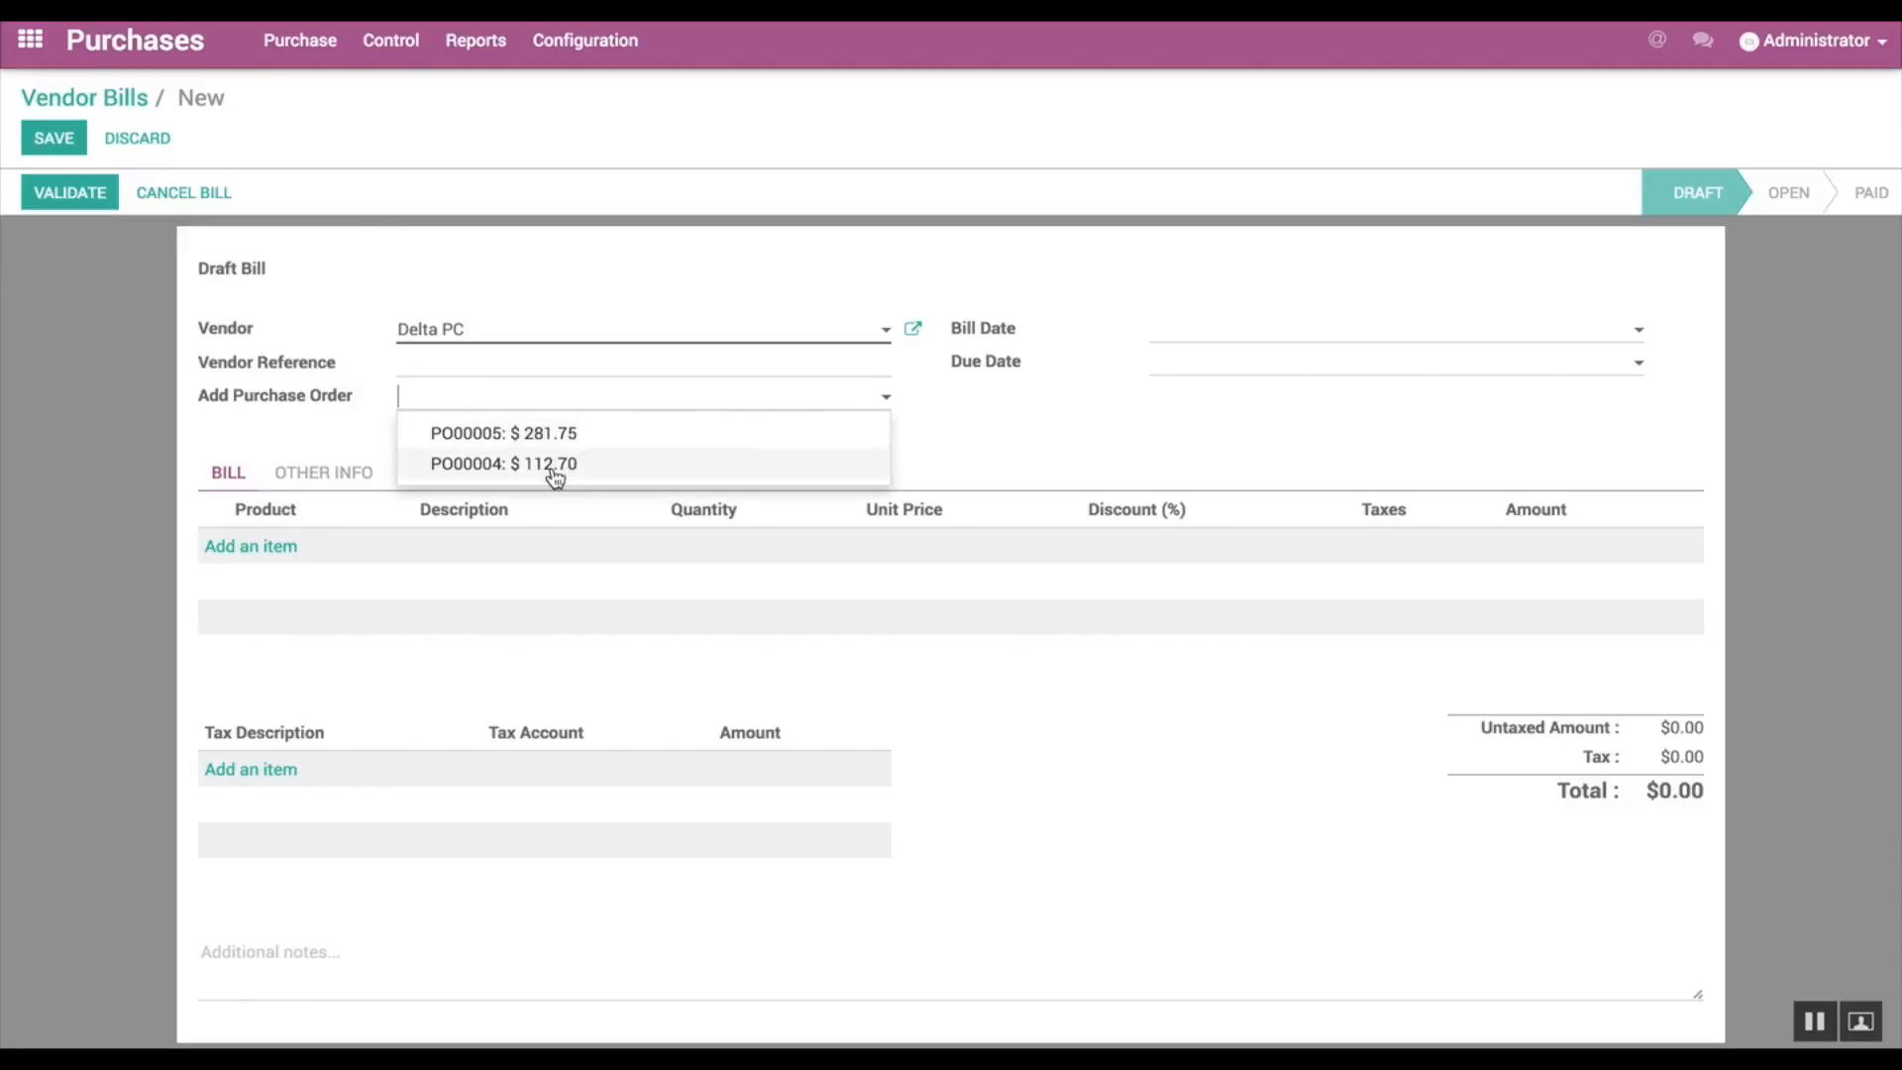
pyautogui.click(543, 436)
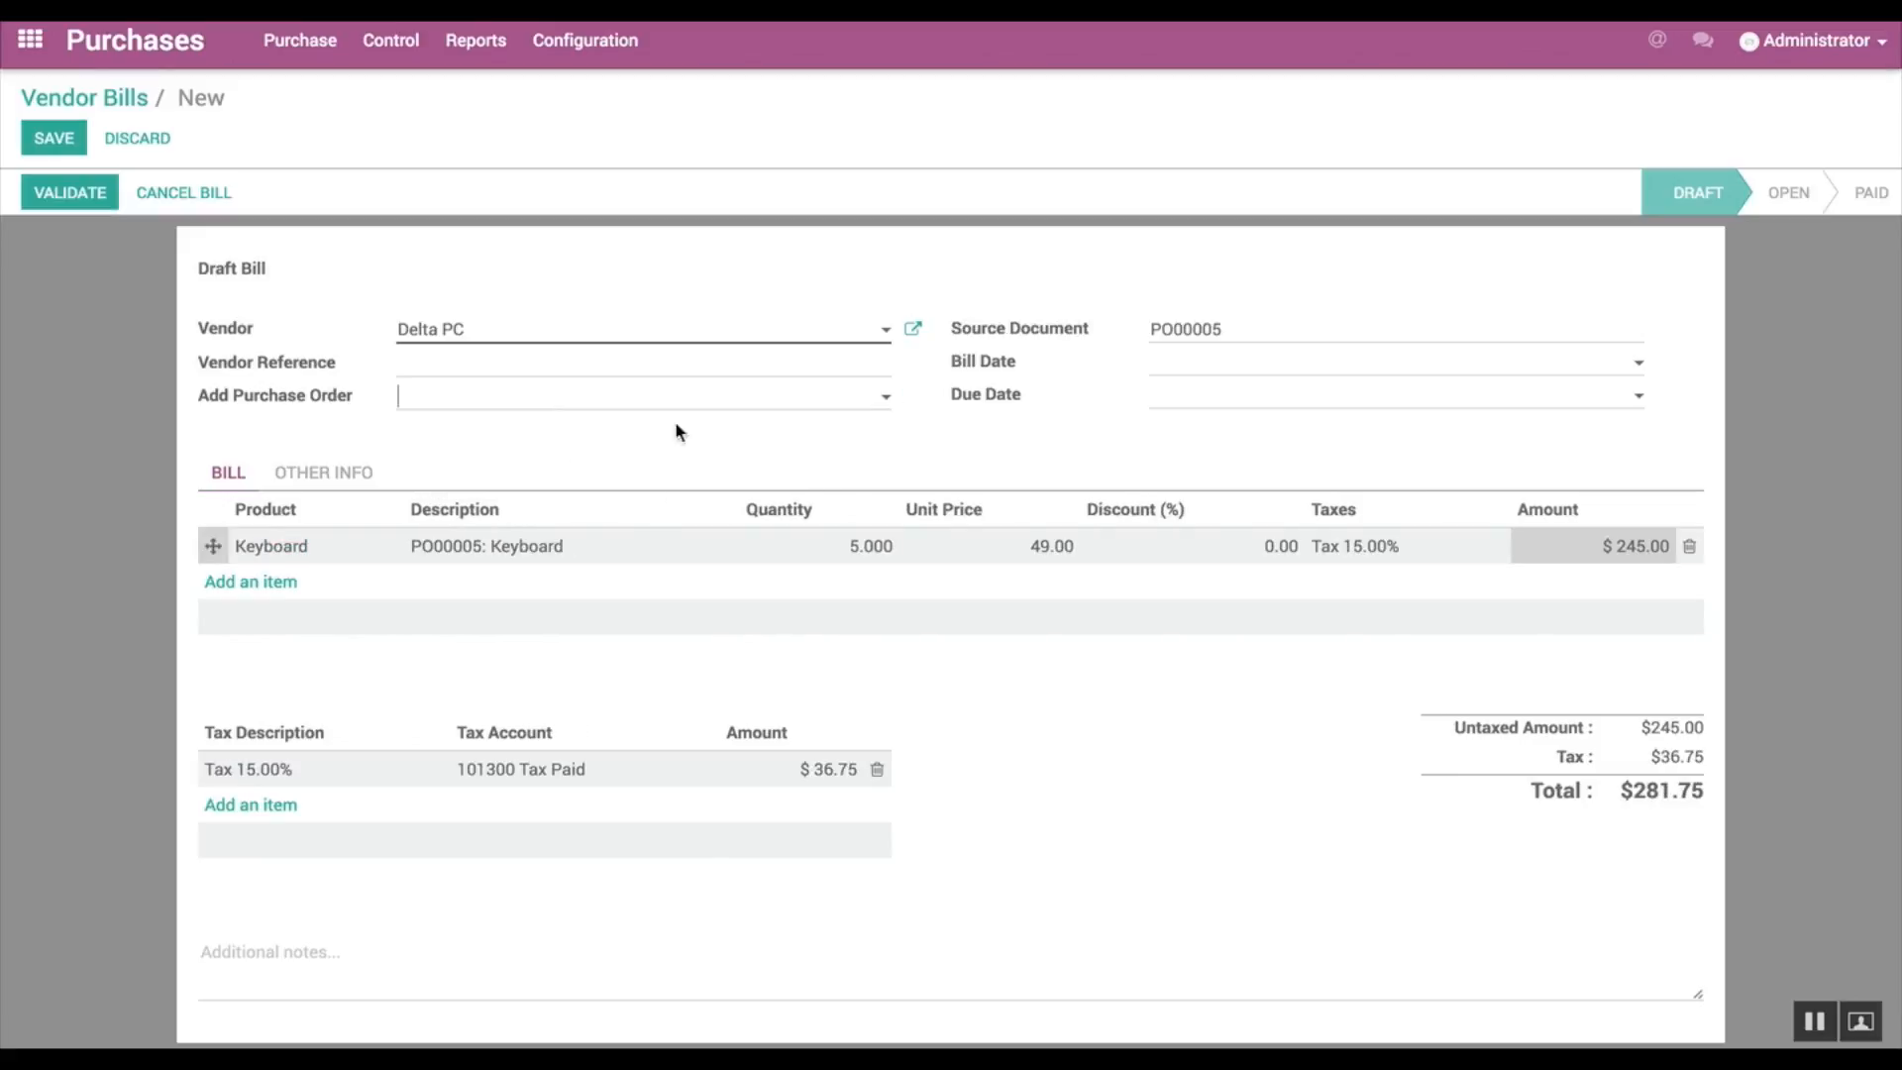
pyautogui.click(888, 414)
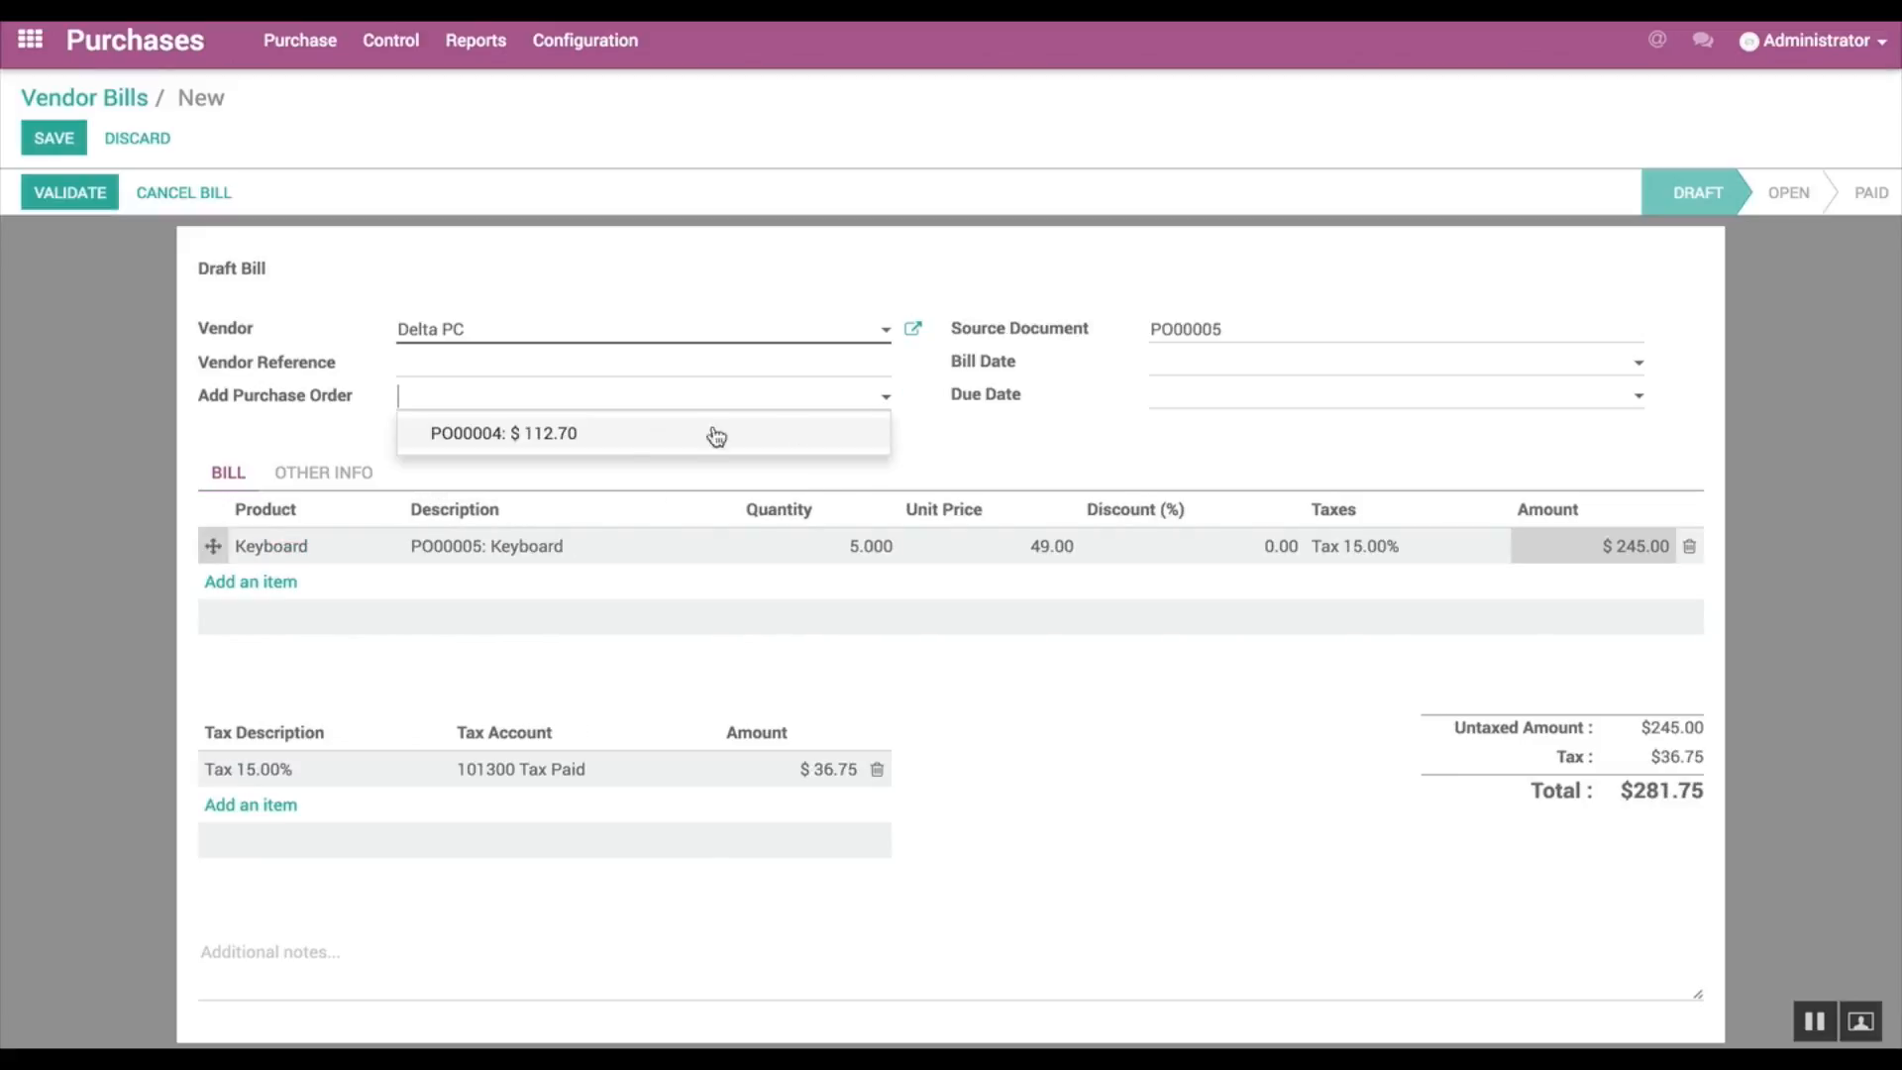
pyautogui.click(530, 437)
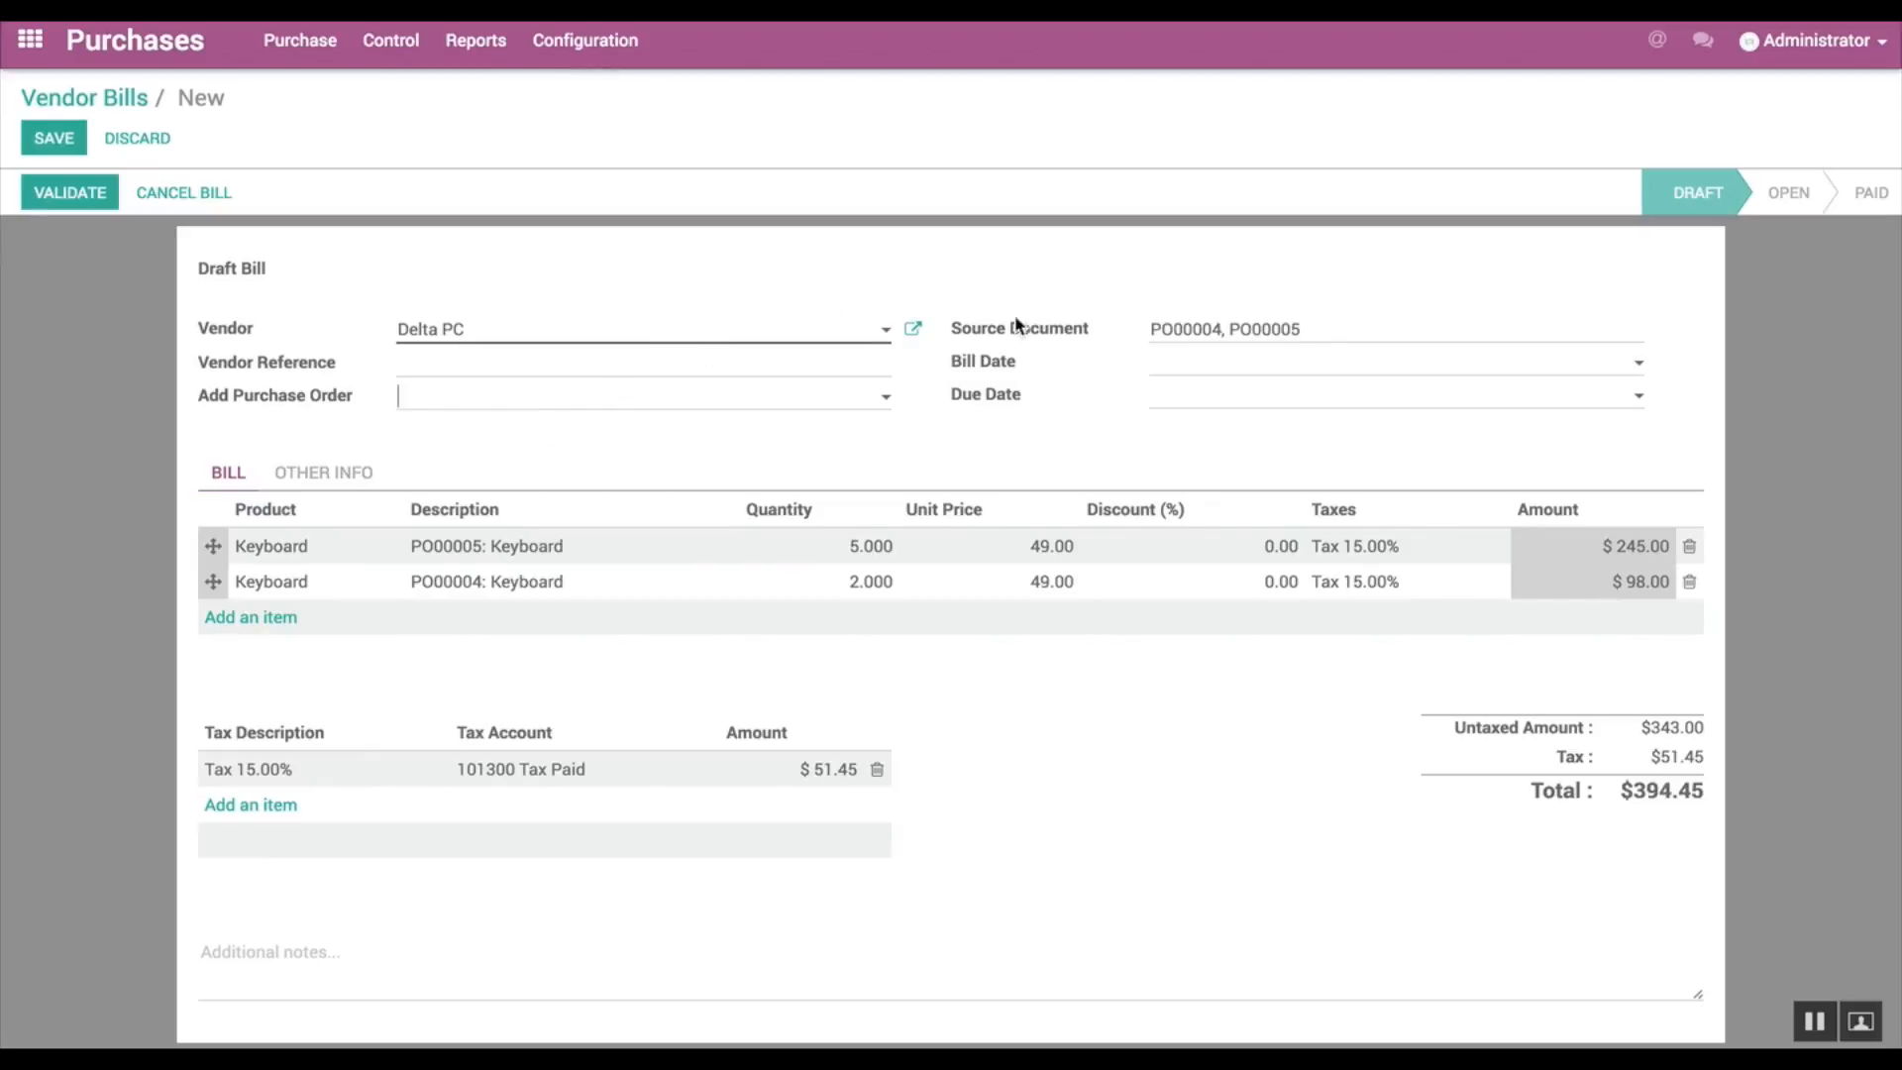
# Step: Validate the combined Delta PC bill and register its full payment through the Bank (USD) journal
pyautogui.click(65, 208)
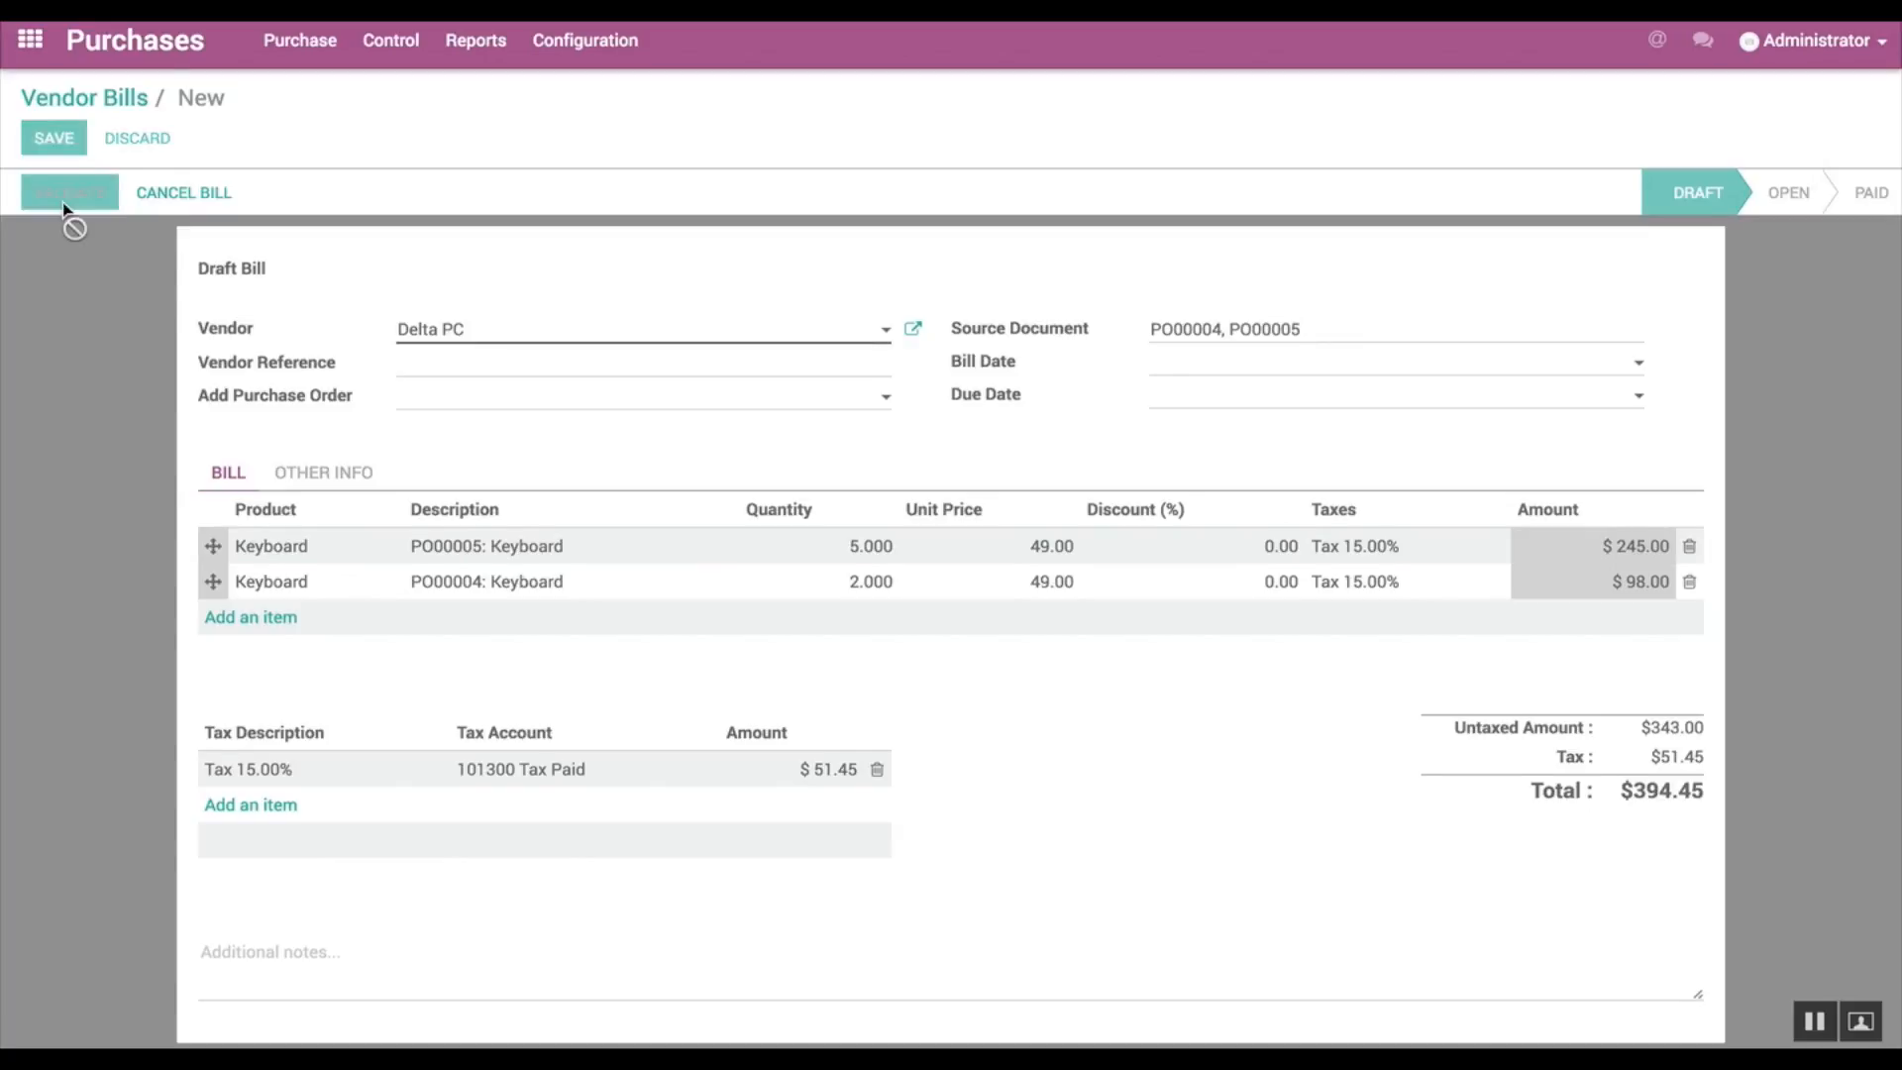
pyautogui.click(66, 208)
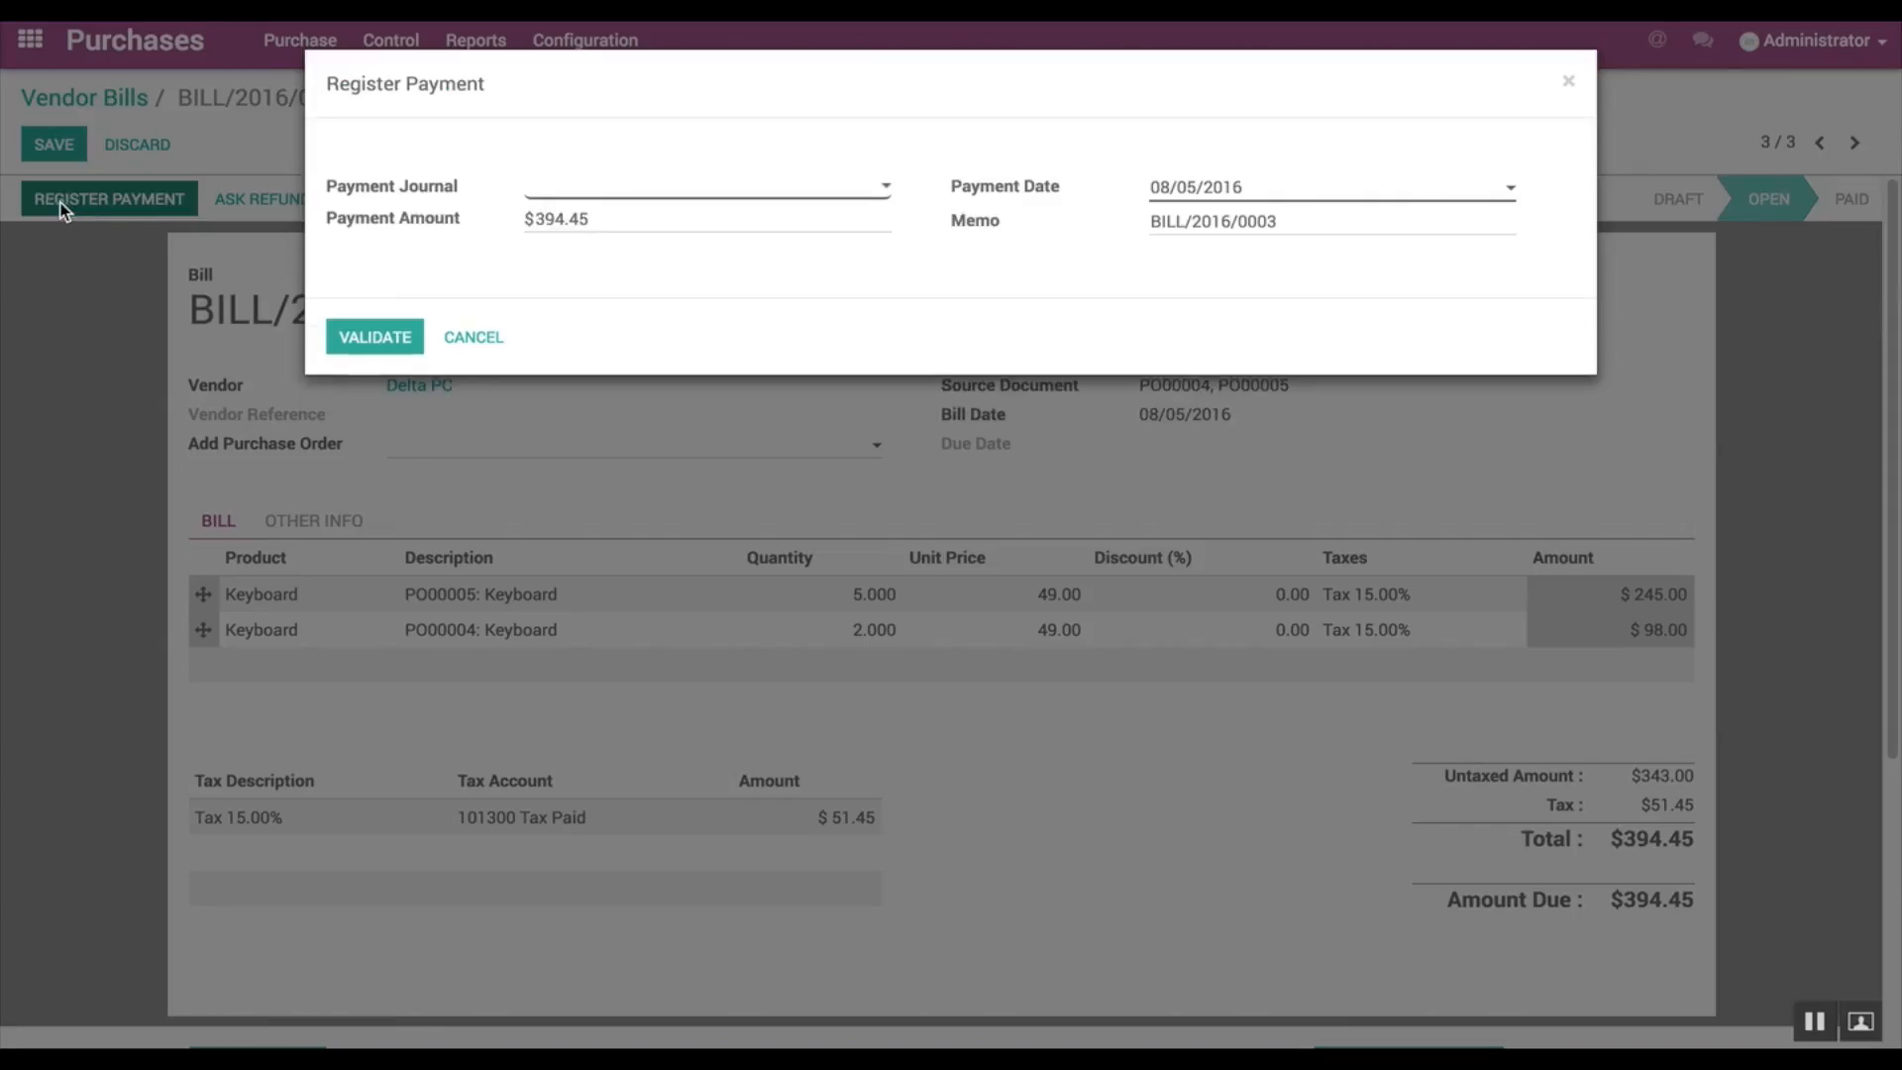
pyautogui.click(860, 198)
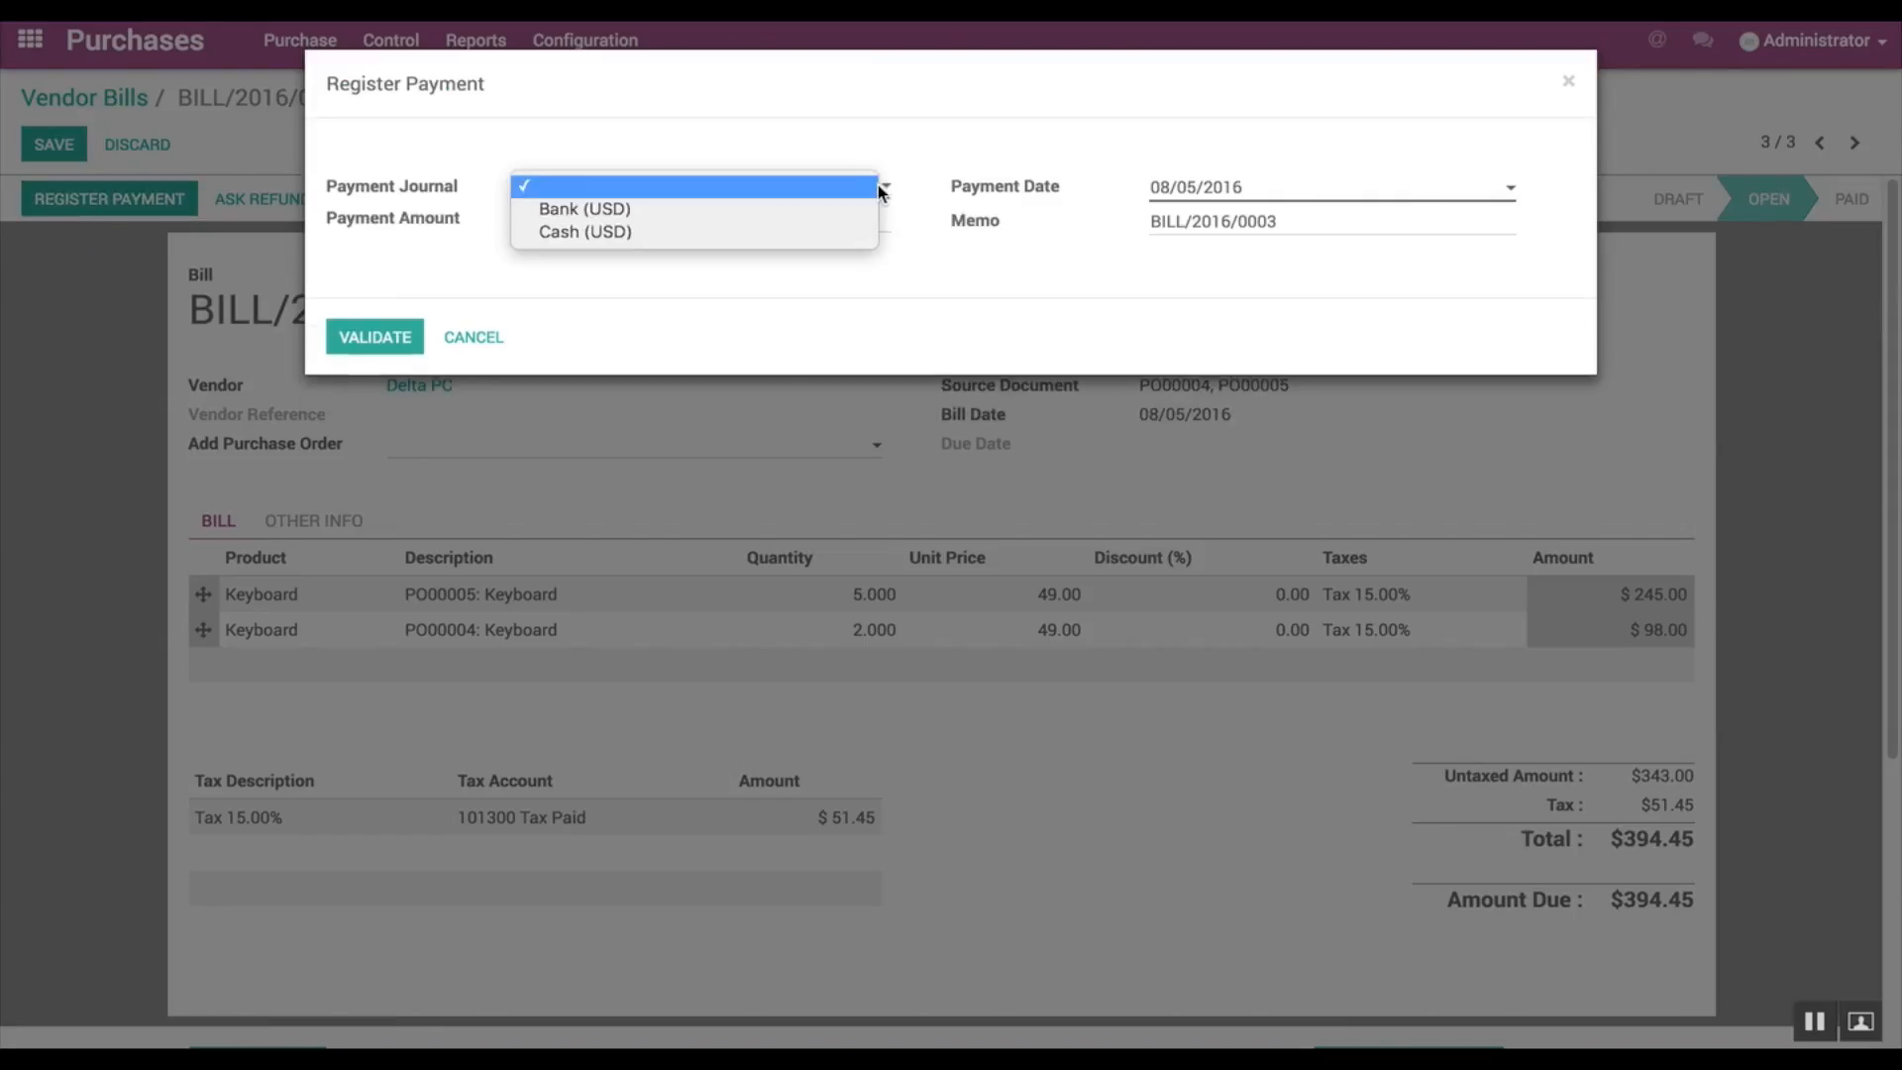
pyautogui.click(646, 208)
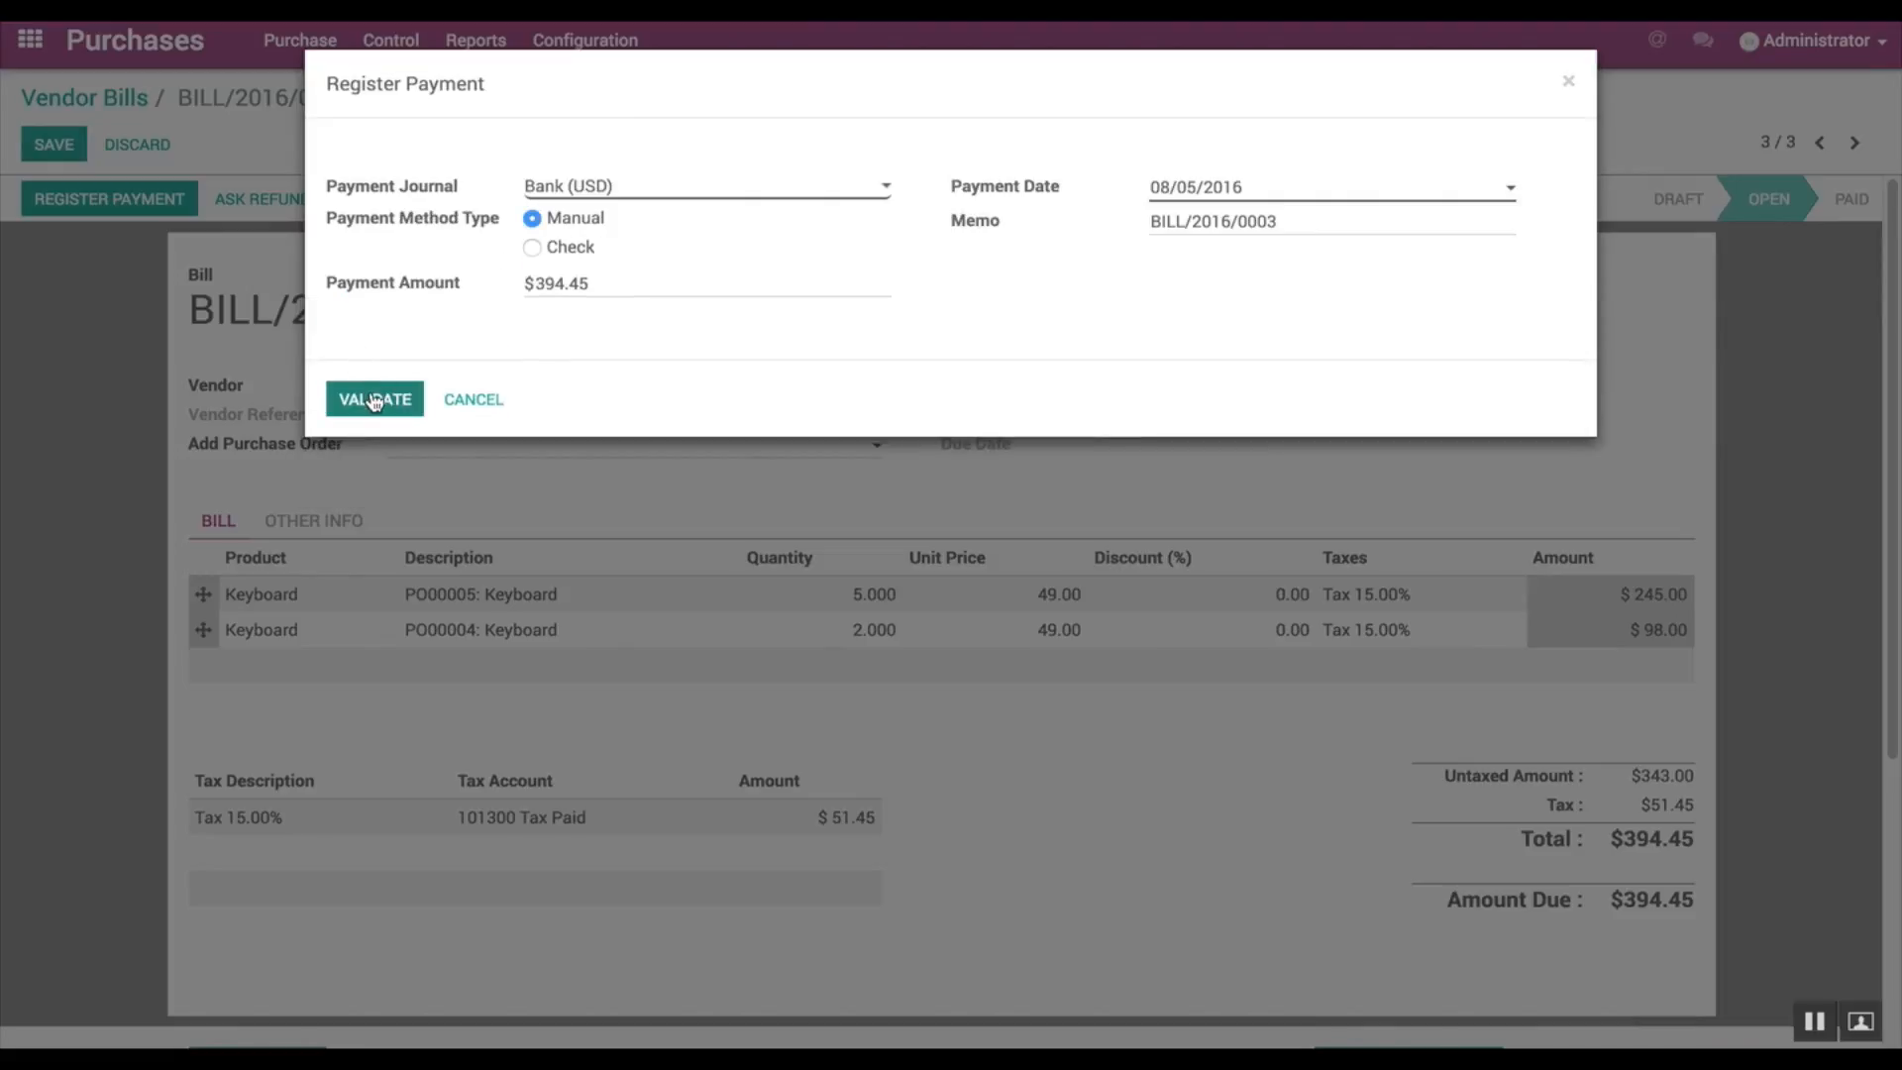
pyautogui.click(372, 398)
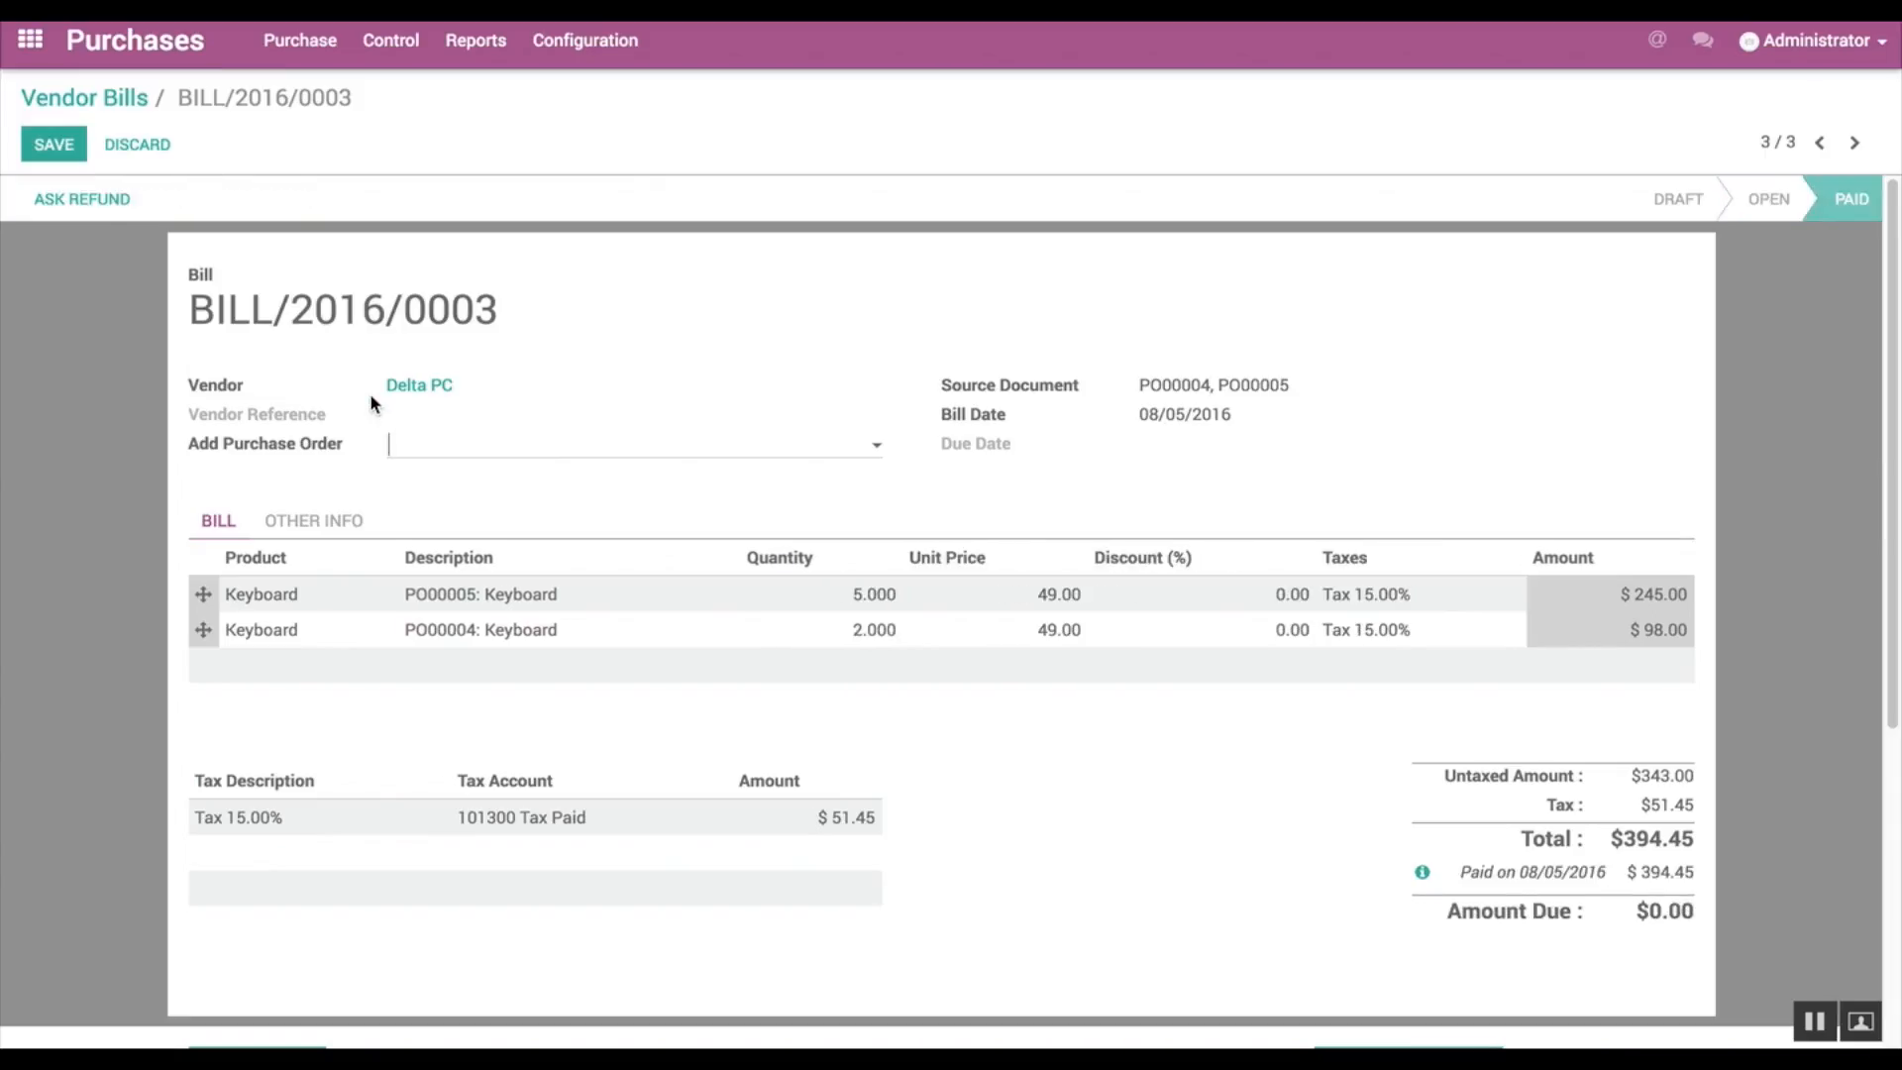